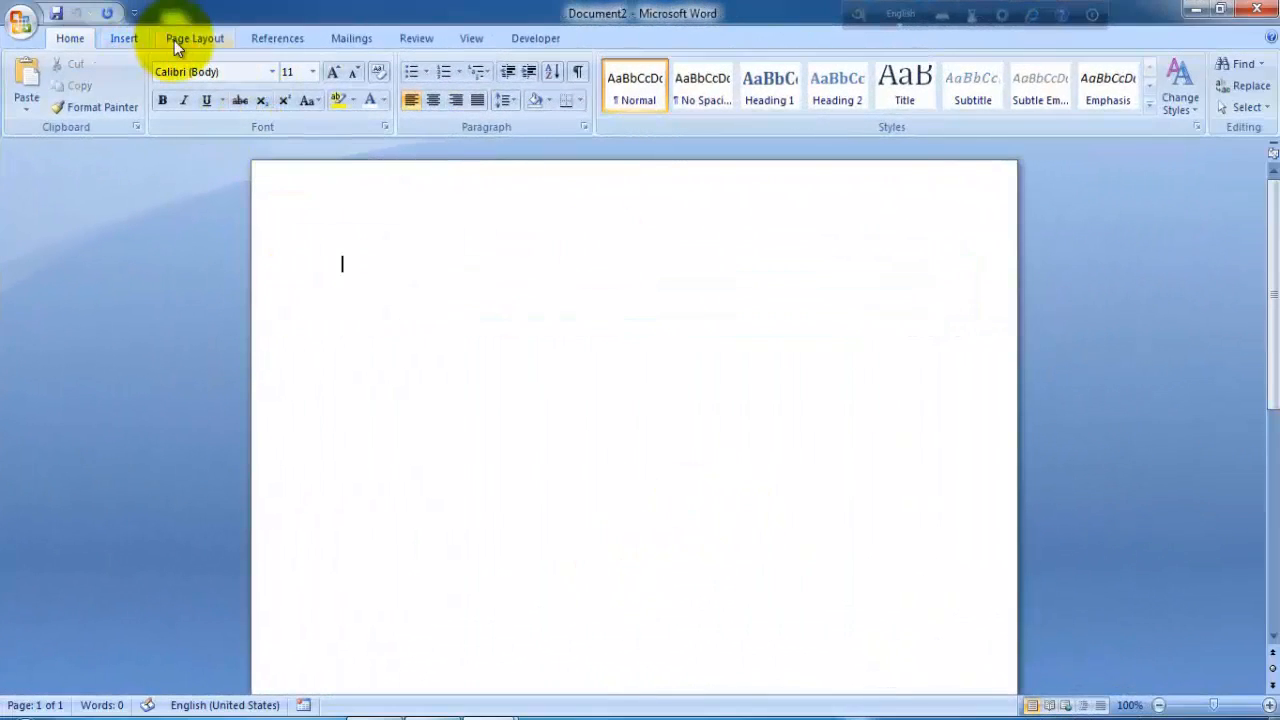
Step: Set the page size to A4 and apply the Narrow margins preset
click(174, 40)
click(244, 100)
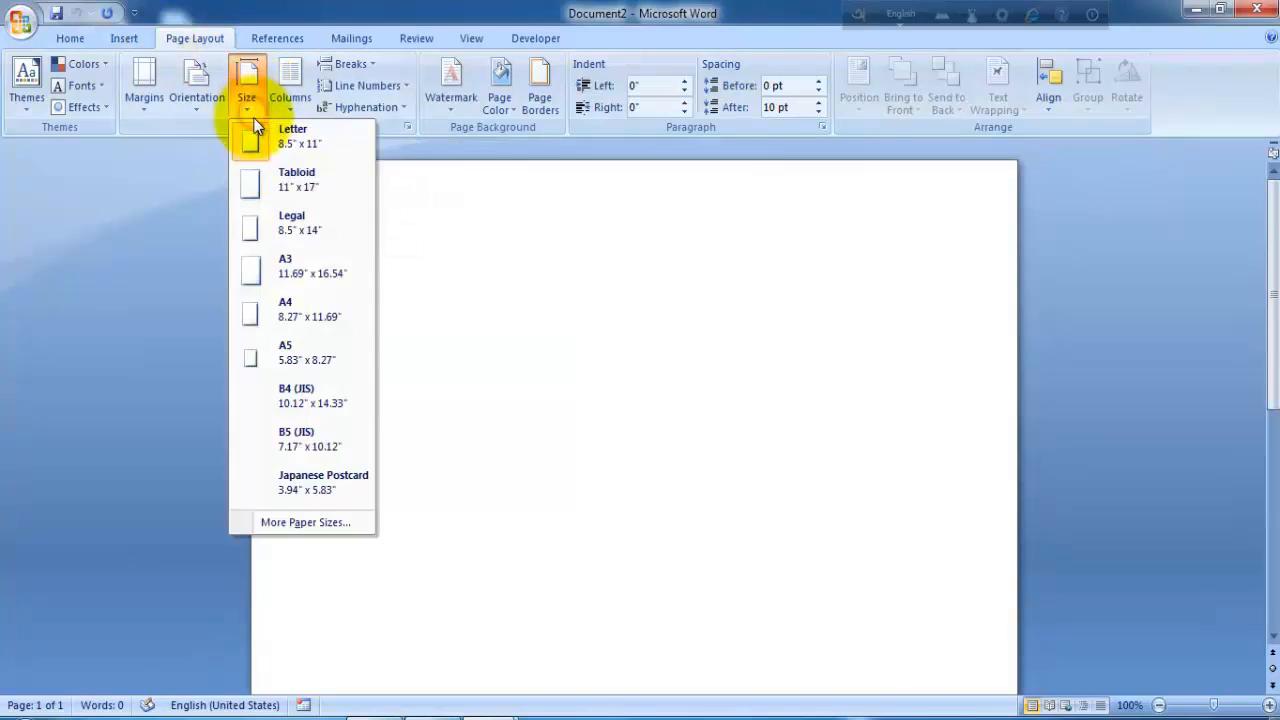
click(286, 319)
click(150, 100)
click(206, 217)
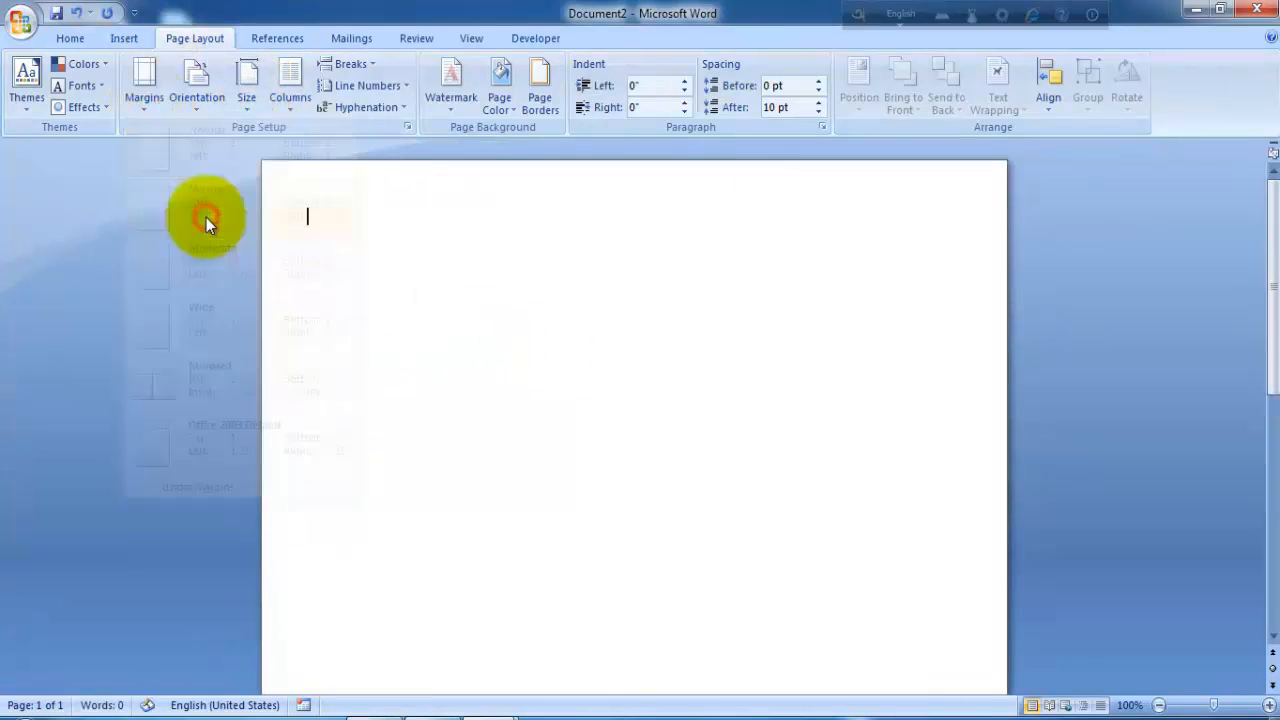
Step: Draw an inverted trapezoid about 3.37" wide and 1.55" tall in the upper half of the page
click(120, 38)
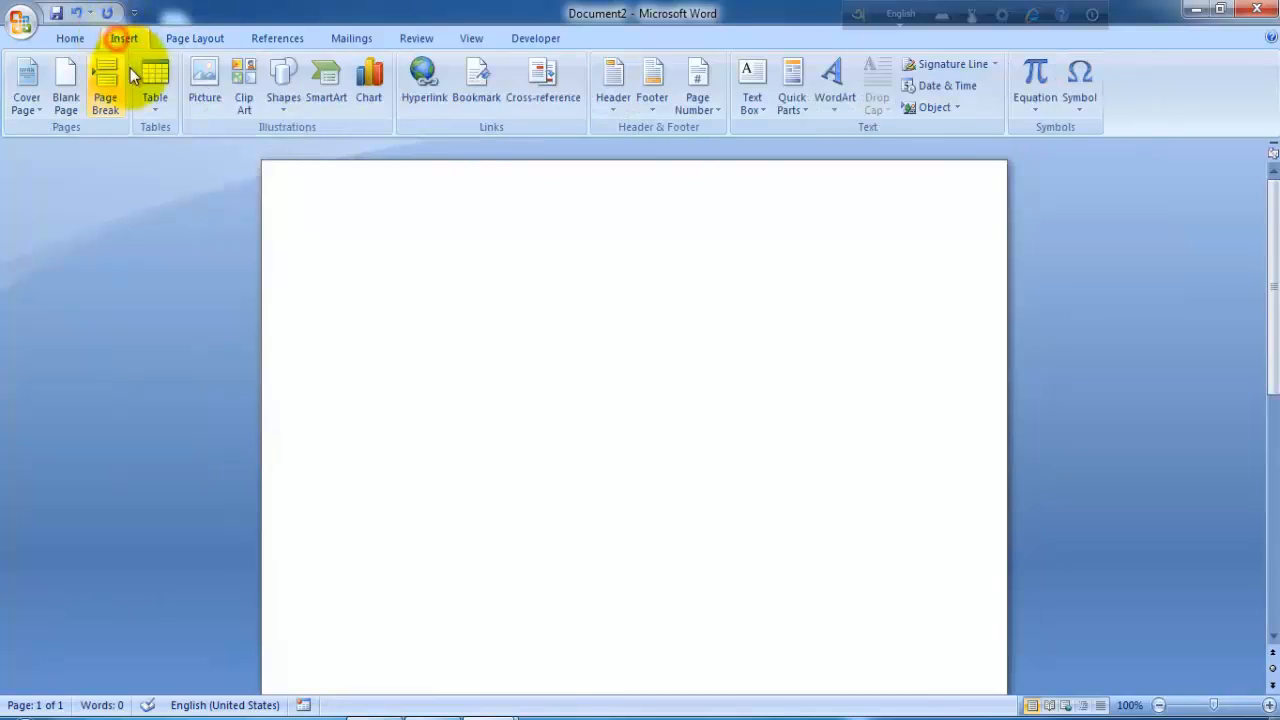
click(283, 88)
click(335, 250)
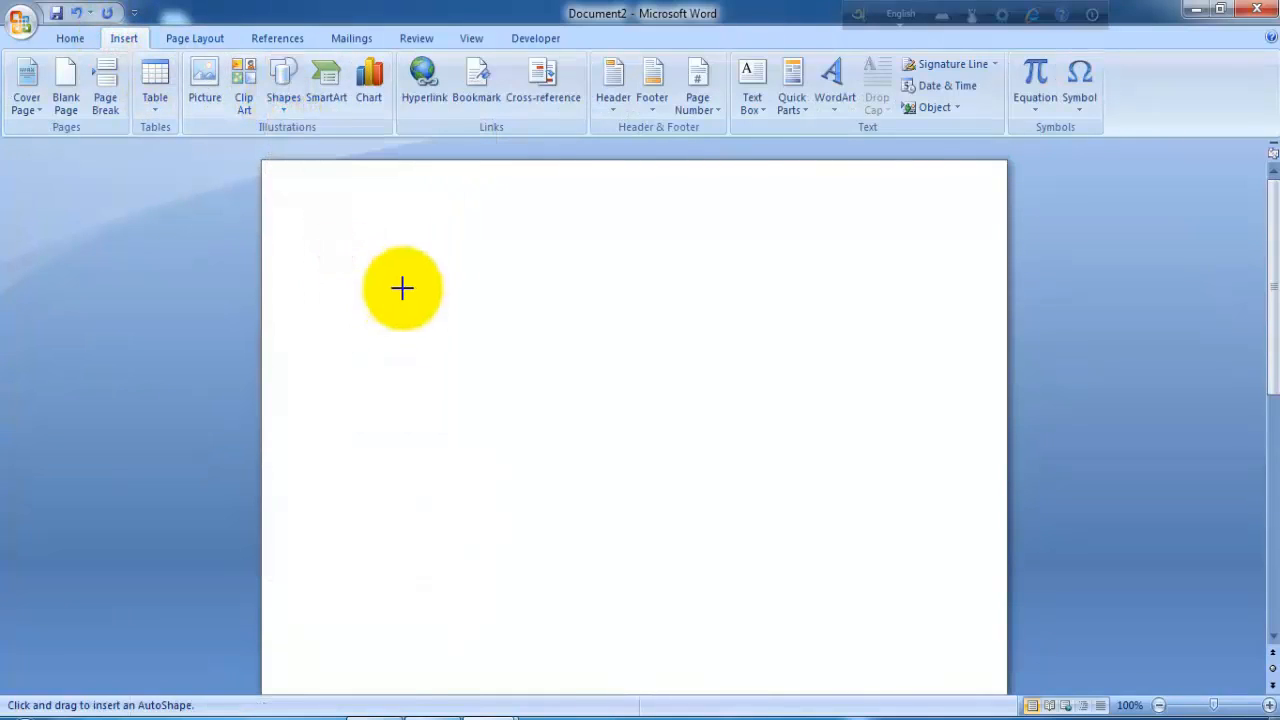
mouse_move(400, 276)
mouse_down()
mouse_move(646, 443)
mouse_move(702, 421)
mouse_up()
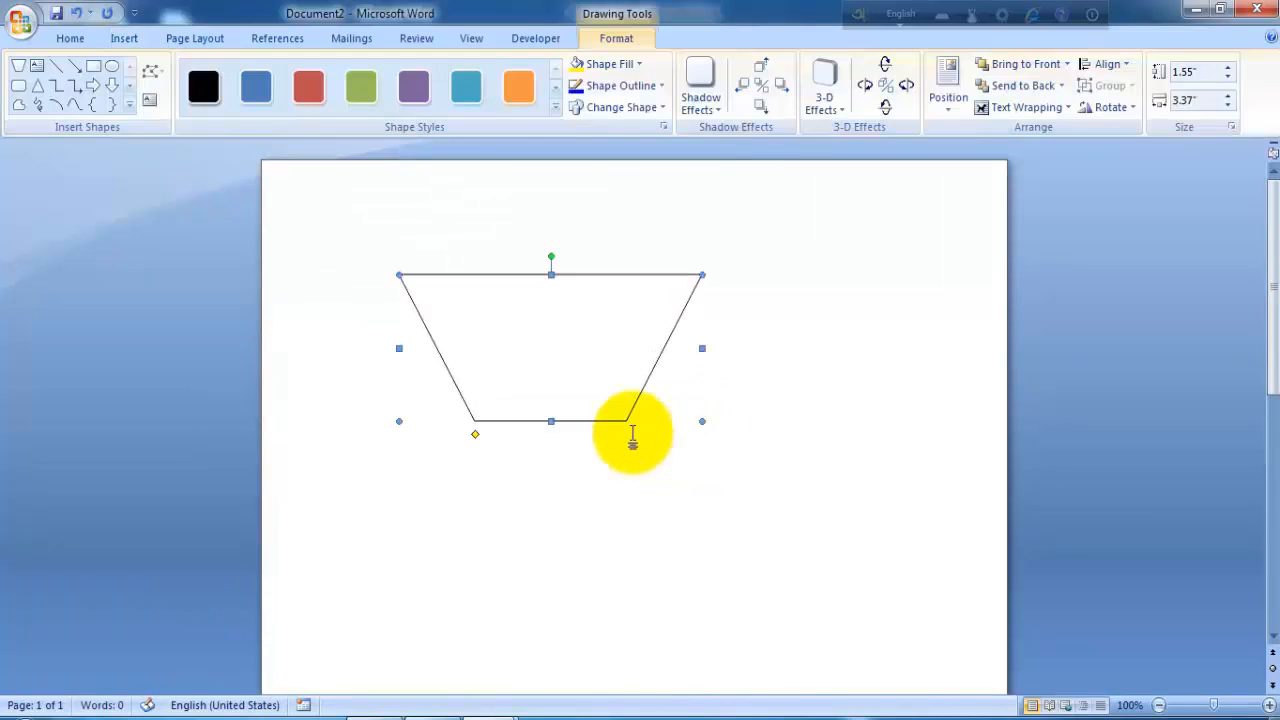
Step: Adjust the trapezoid's taper, move it partly off the page's upper-left corner, and stretch its height to about 1.76"
drag(476, 437, 495, 437)
drag(570, 367, 316, 252)
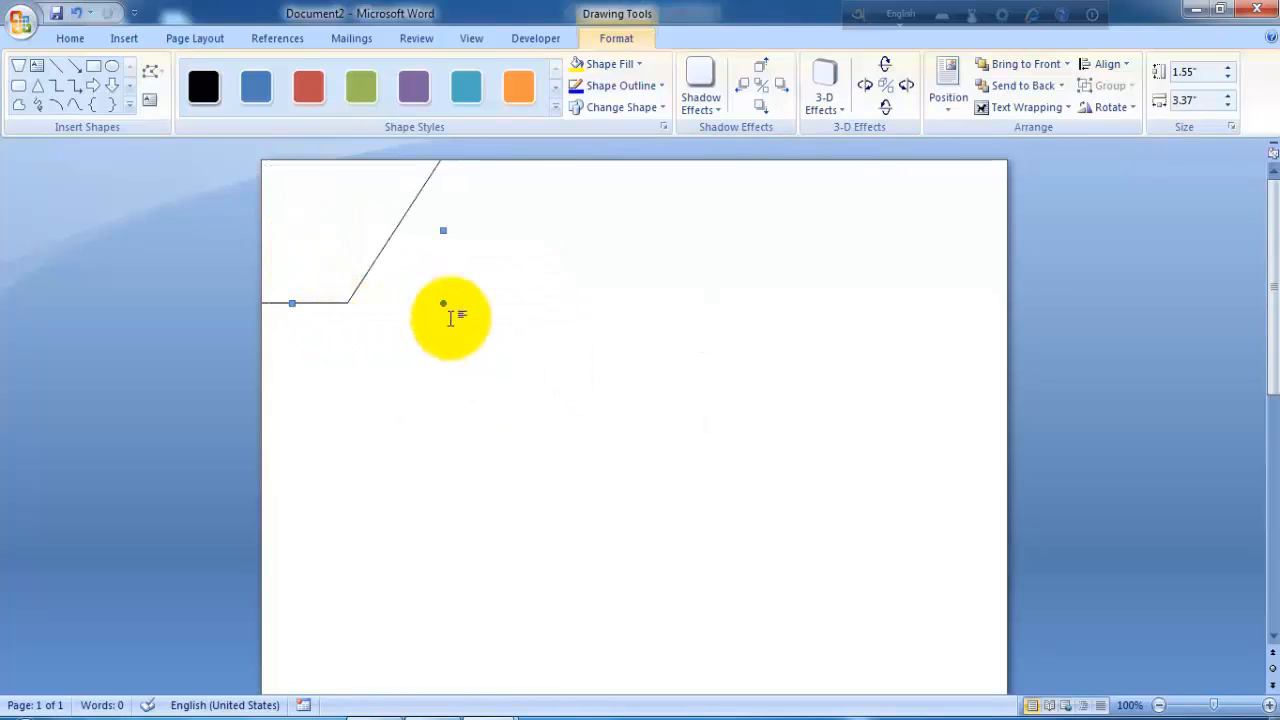
drag(443, 304, 443, 323)
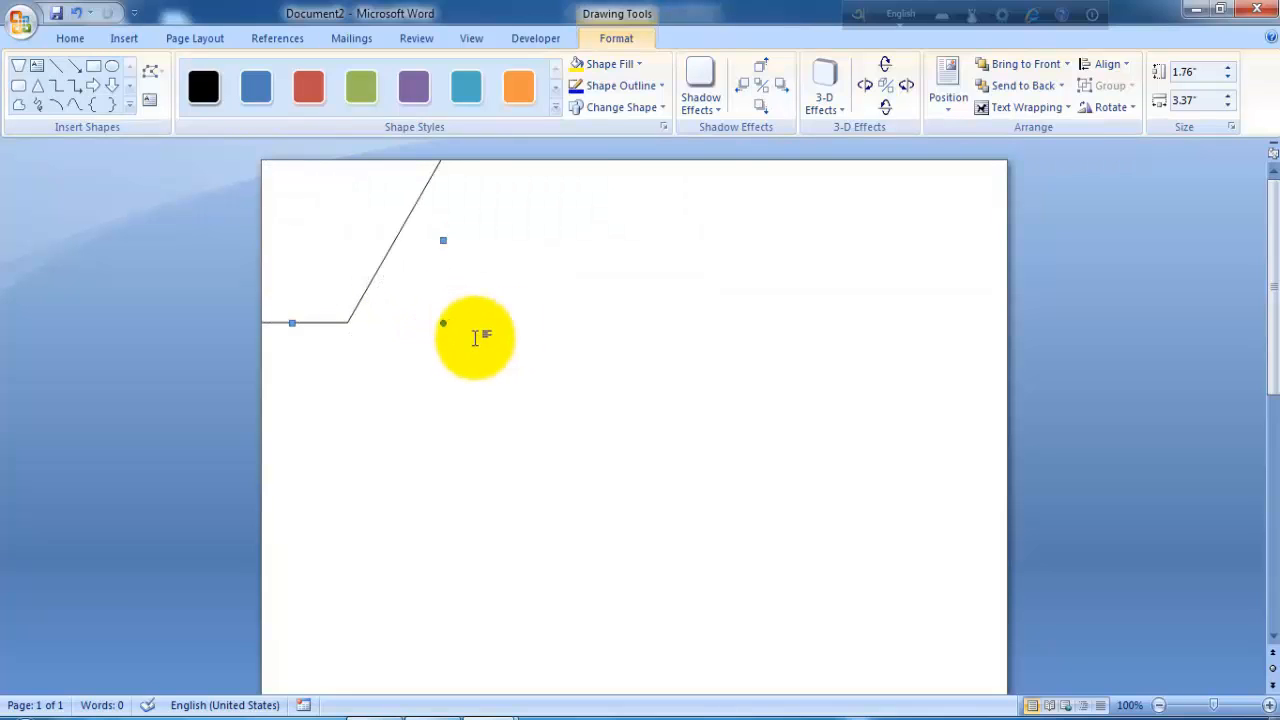
Step: Duplicate the corner trapezoid and place the copy slightly up and to the left of the original
right_click(363, 258)
click(337, 229)
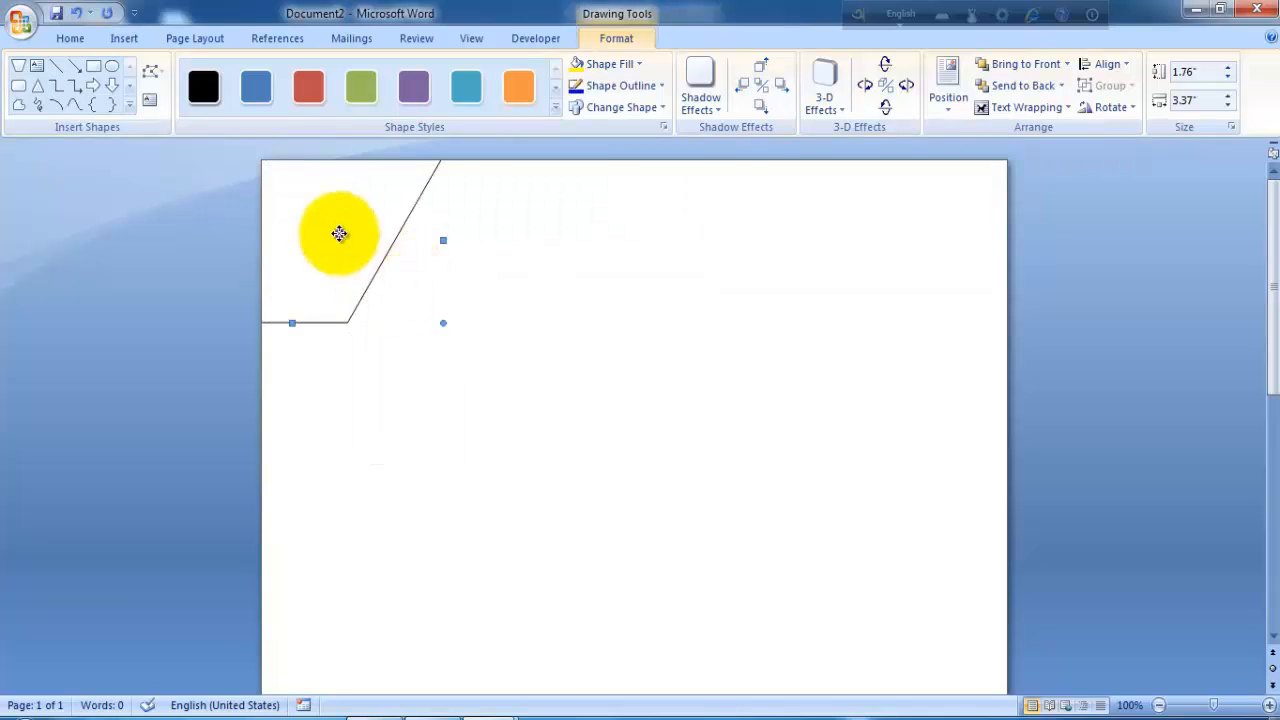
right_click(340, 233)
click(391, 295)
drag(343, 271, 329, 247)
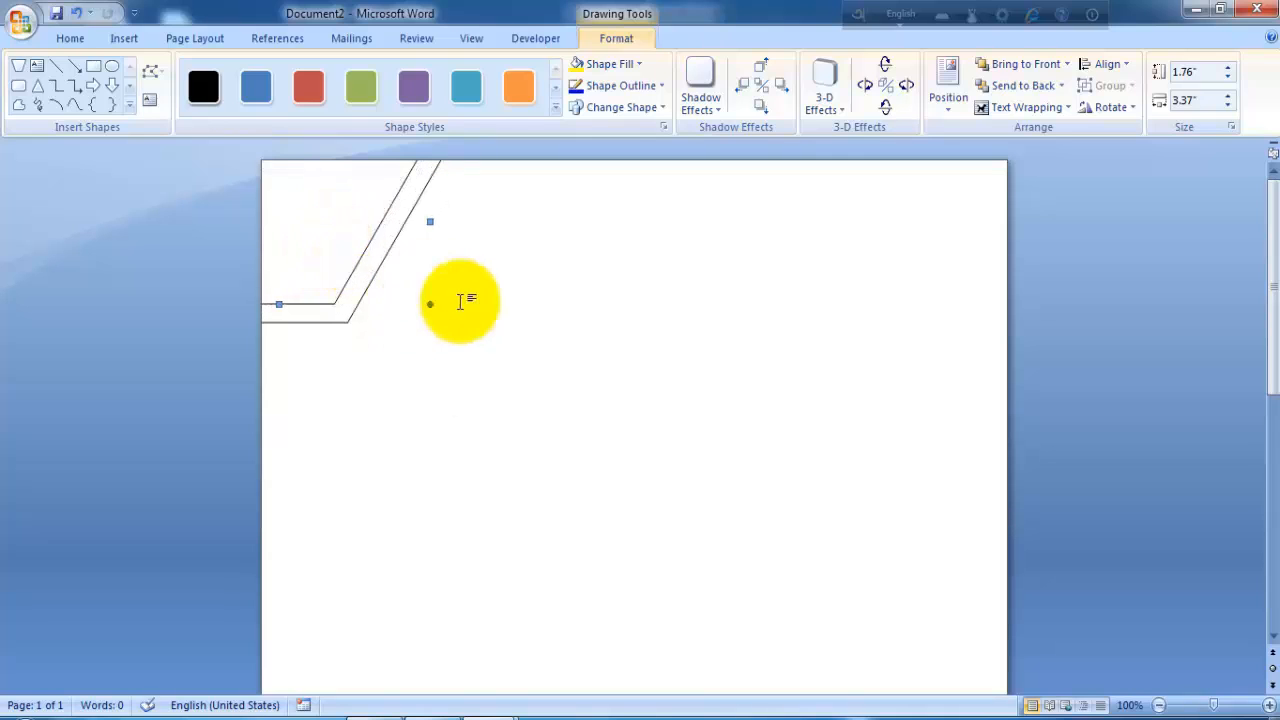
Step: Make a third copy of the trapezoid and offset it further toward the page corner
right_click(351, 243)
click(356, 274)
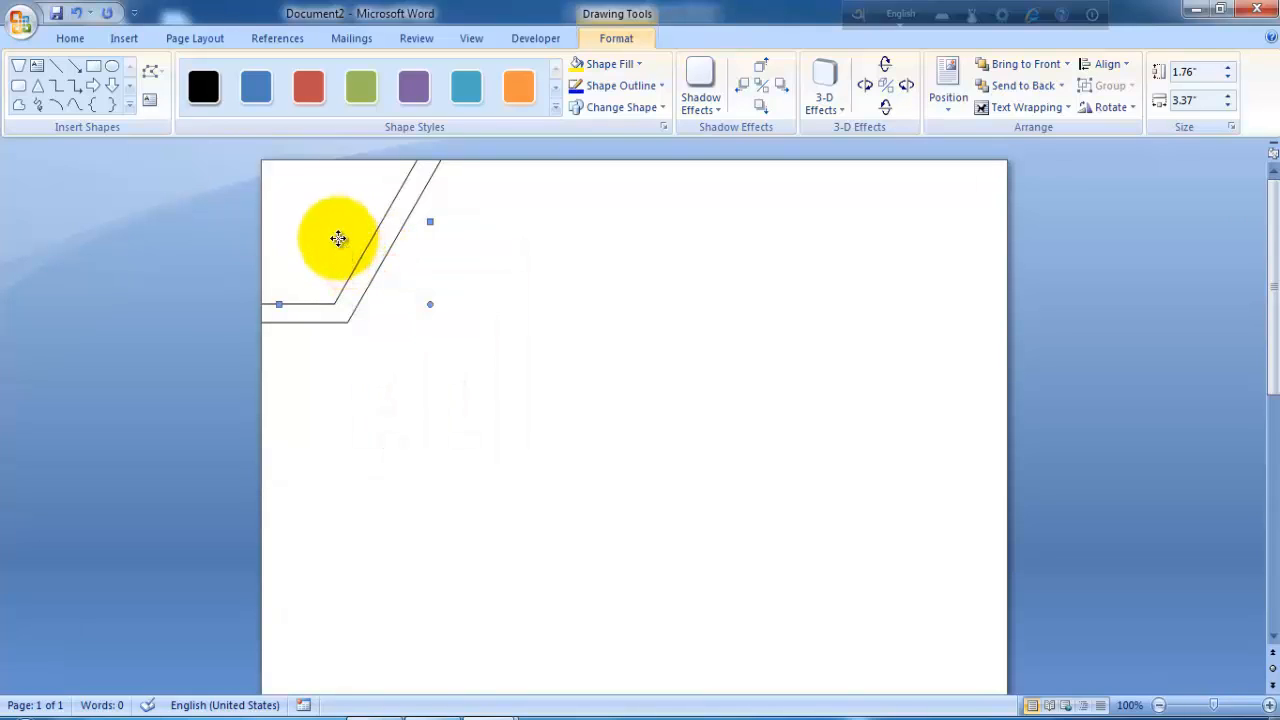
right_click(340, 241)
click(376, 293)
drag(337, 251, 323, 229)
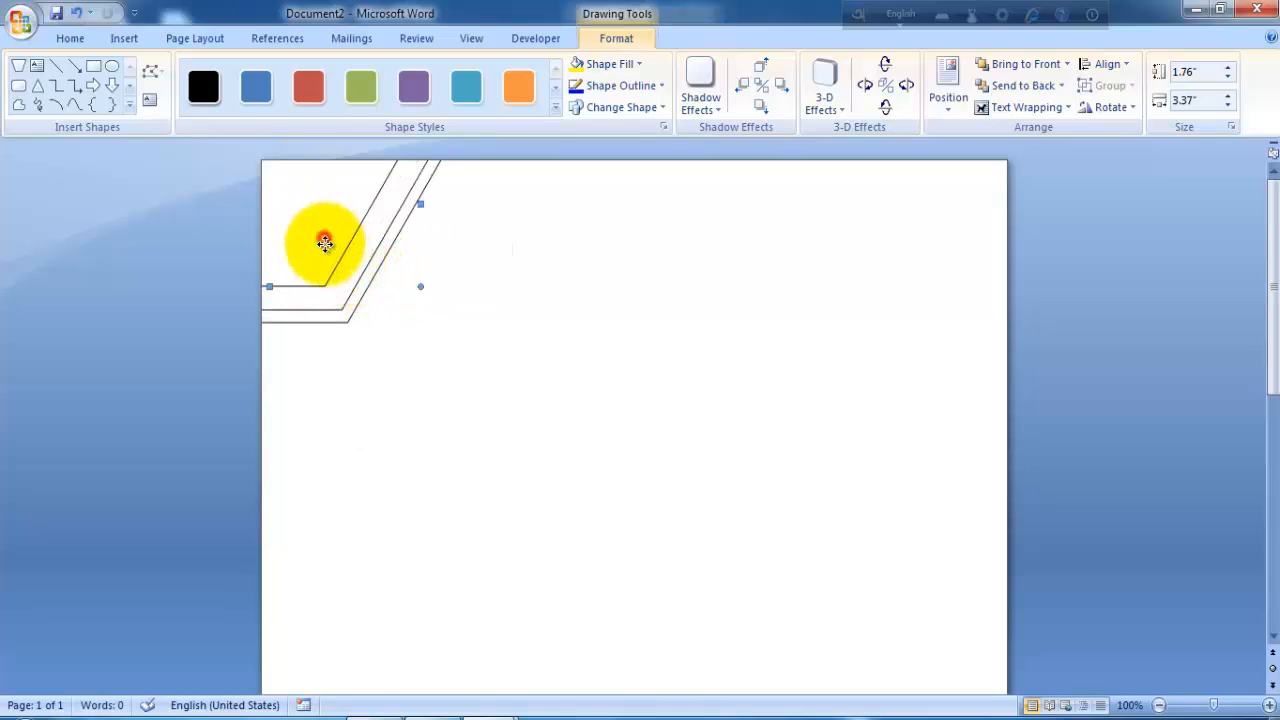
Step: Even out the spacing of the three nested trapezoids, enlarging the middle one to about 1.89" by 3.45"
drag(333, 244, 343, 252)
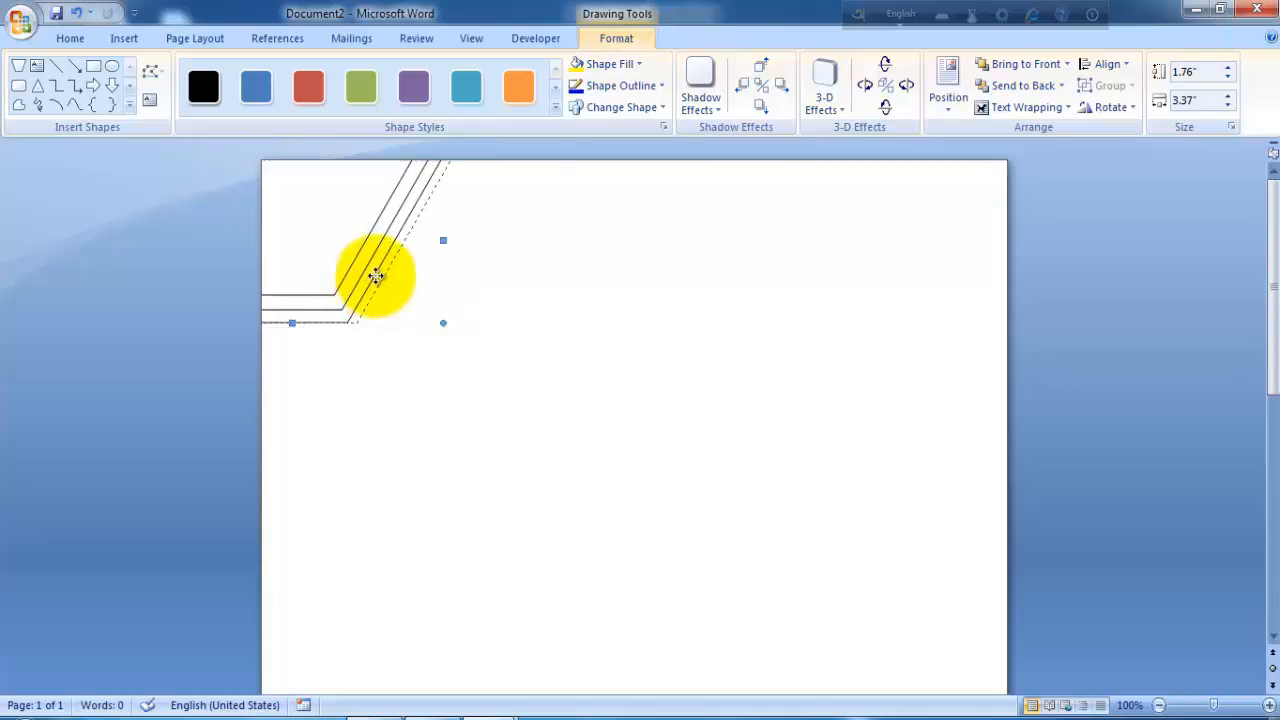
drag(378, 273, 380, 274)
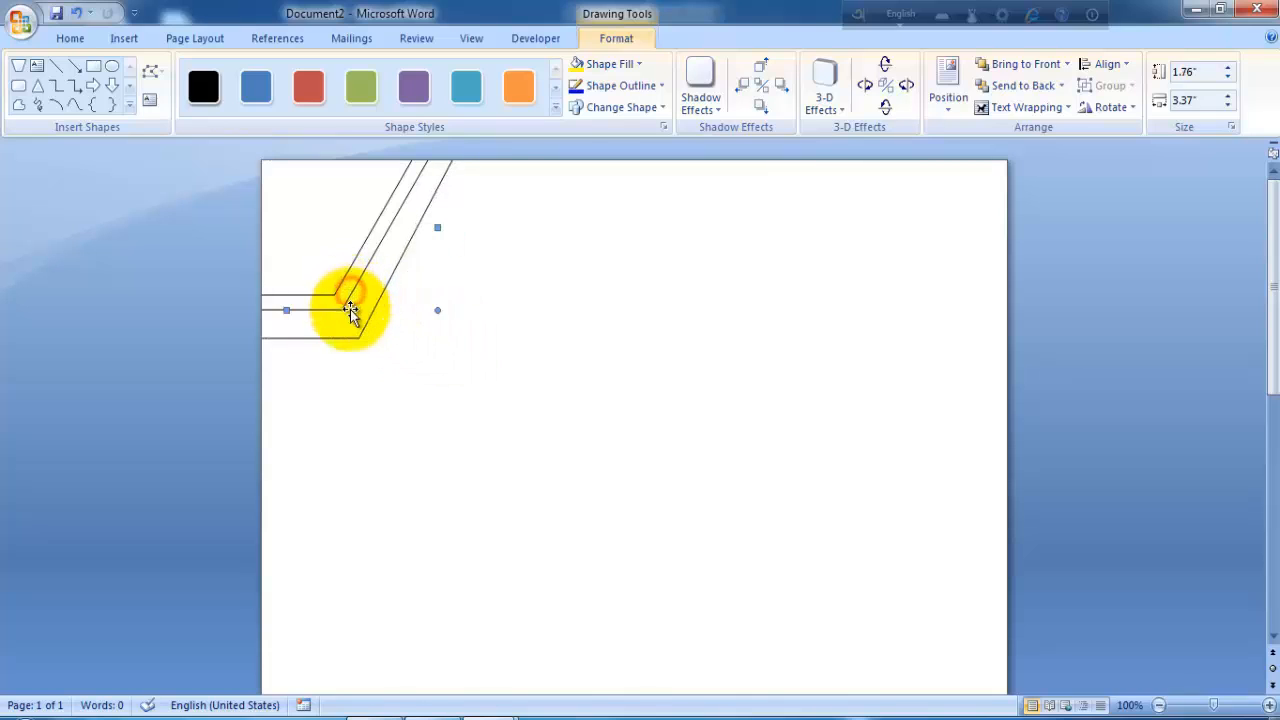
drag(437, 311, 440, 323)
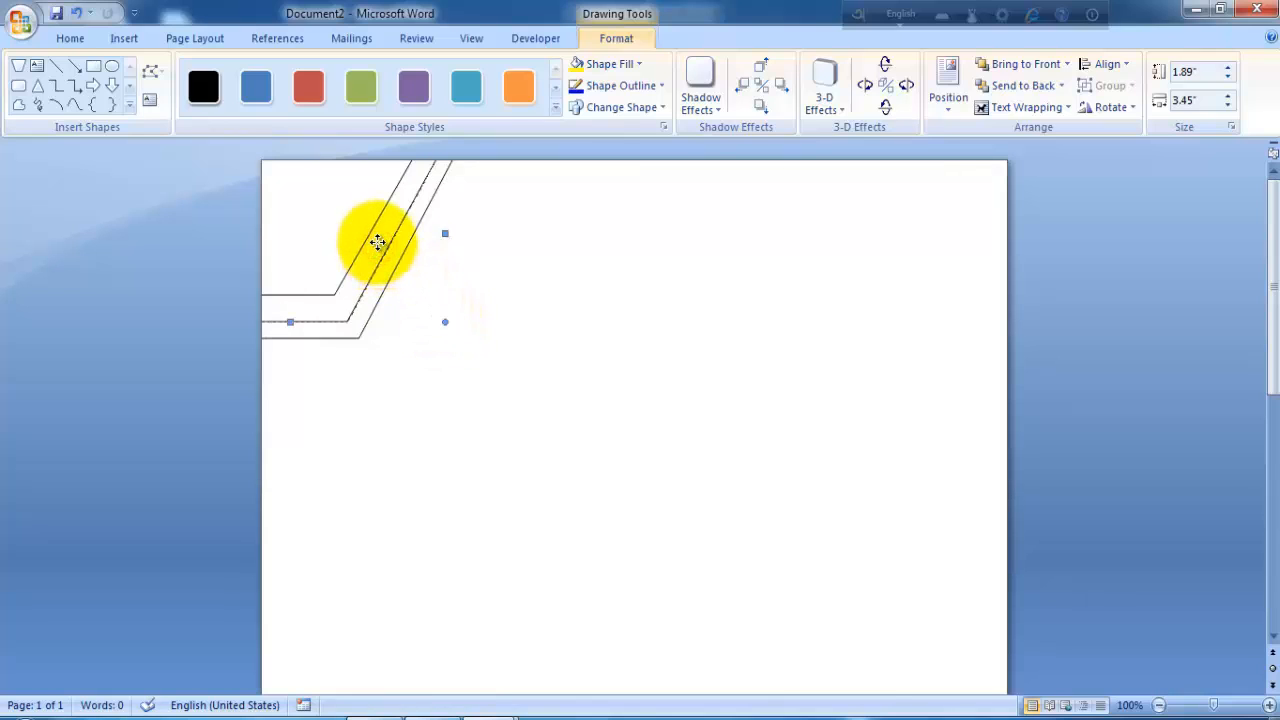
drag(376, 237, 377, 238)
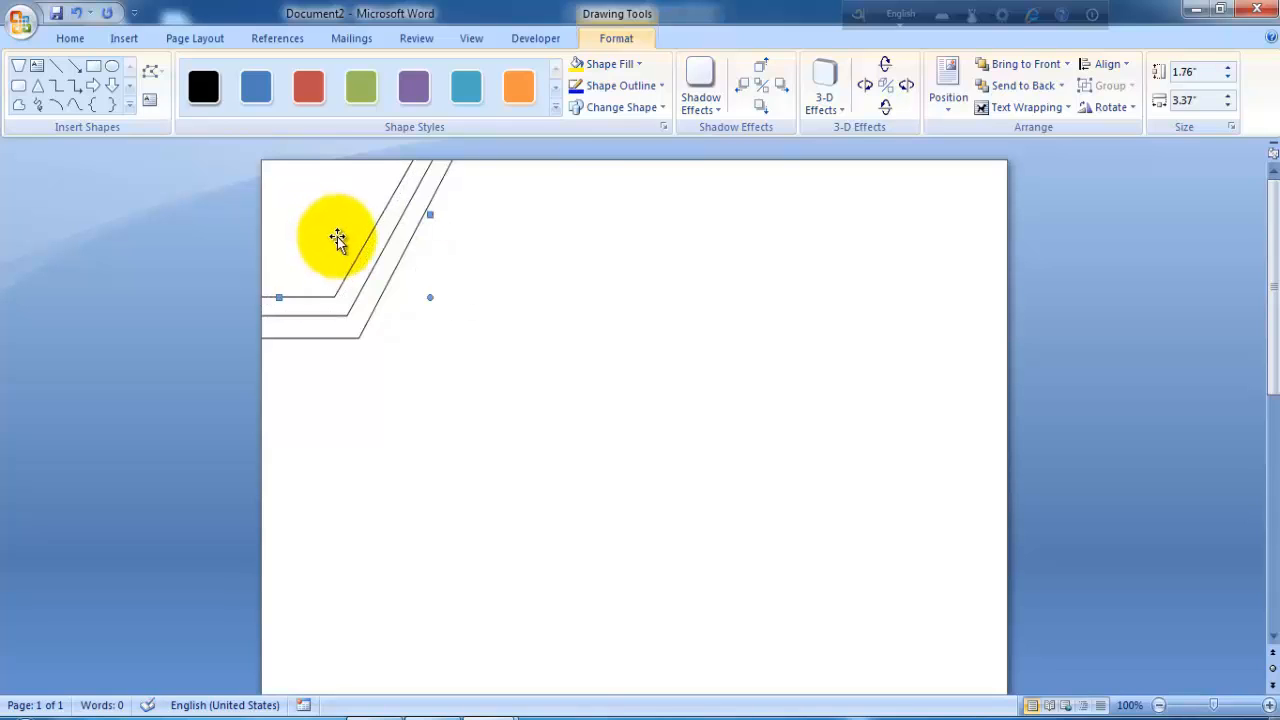
drag(366, 272, 366, 274)
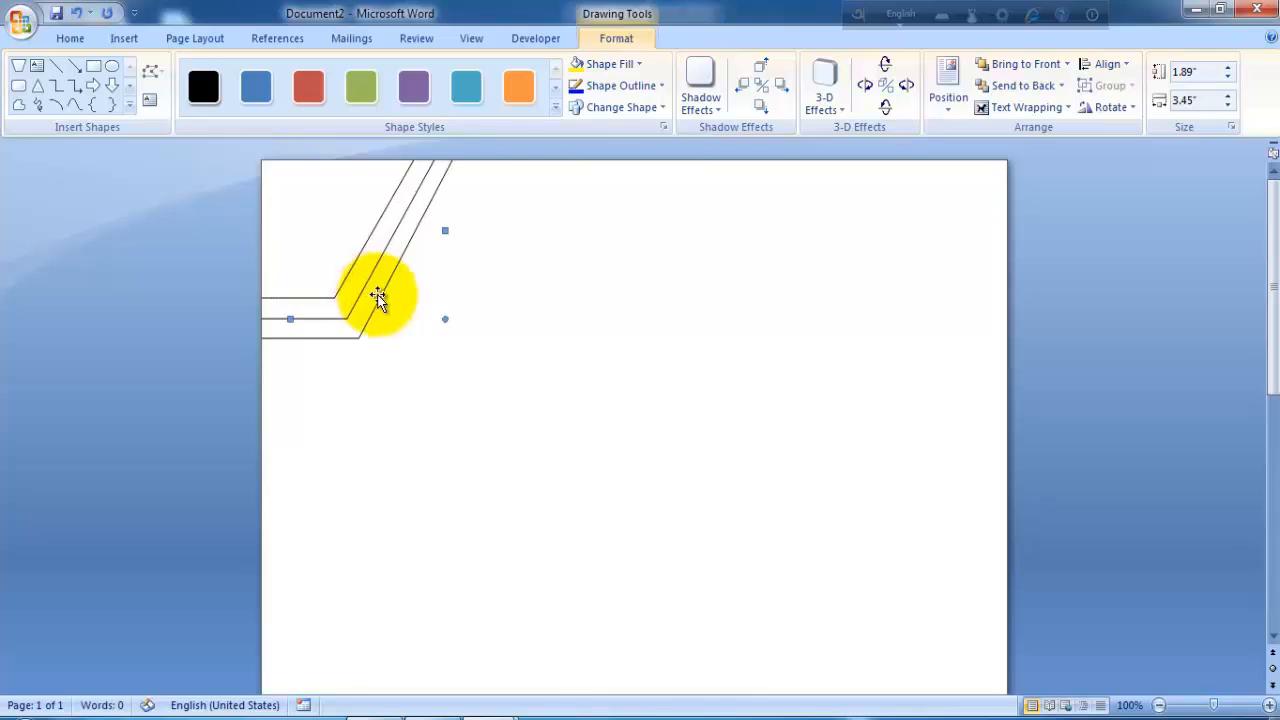
Step: Nudge the innermost trapezoid slightly down toward the middle one
click(329, 260)
key(ctrl+Down)
key(ctrl+Down)
key(ctrl+Down)
key(ctrl+Down)
Step: Fill the middle trapezoid with the standard Blue color
click(381, 251)
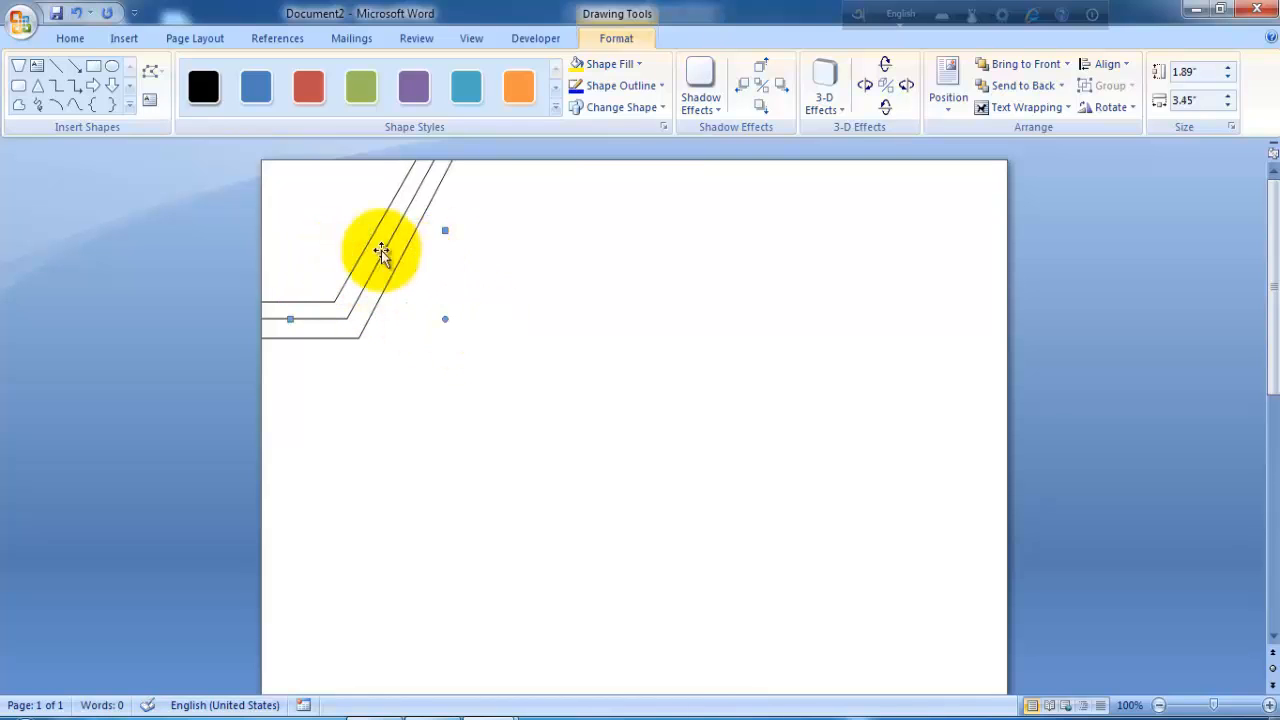
click(641, 64)
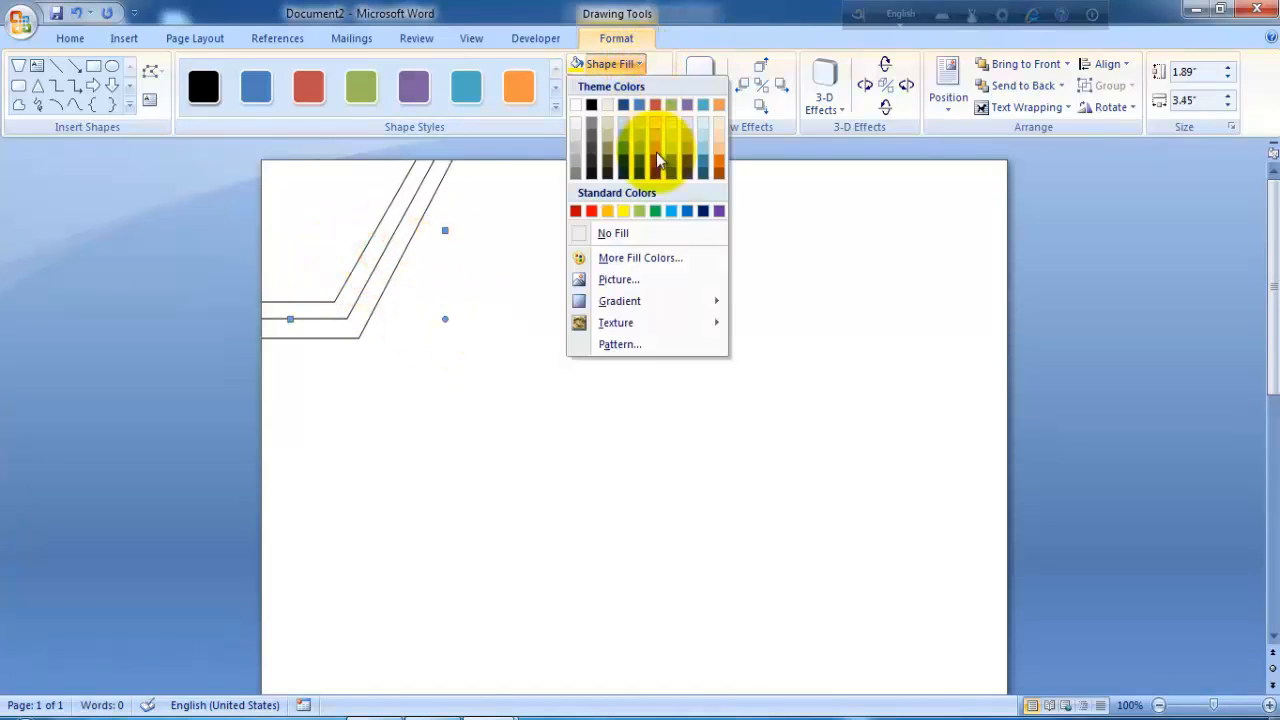
click(686, 211)
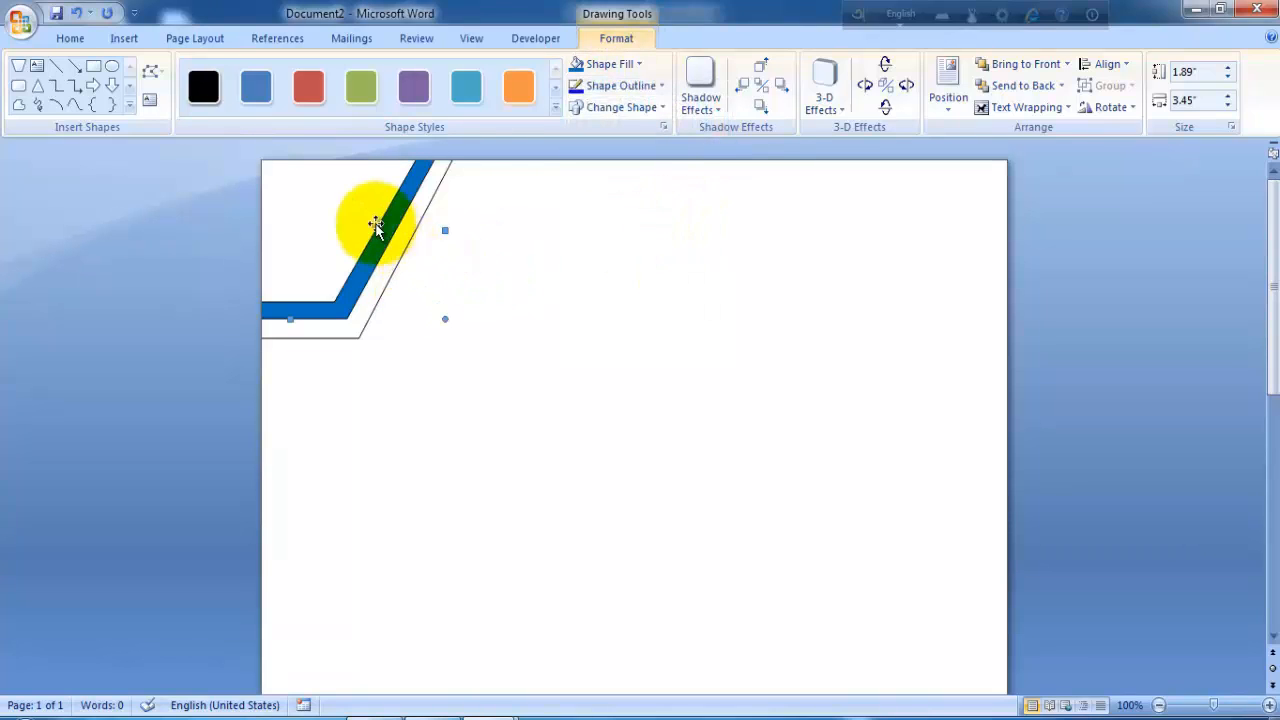
Step: Draw a rectangle about 7.8" wide and 1.02" tall along the page's top, reaching the right page edge
click(124, 38)
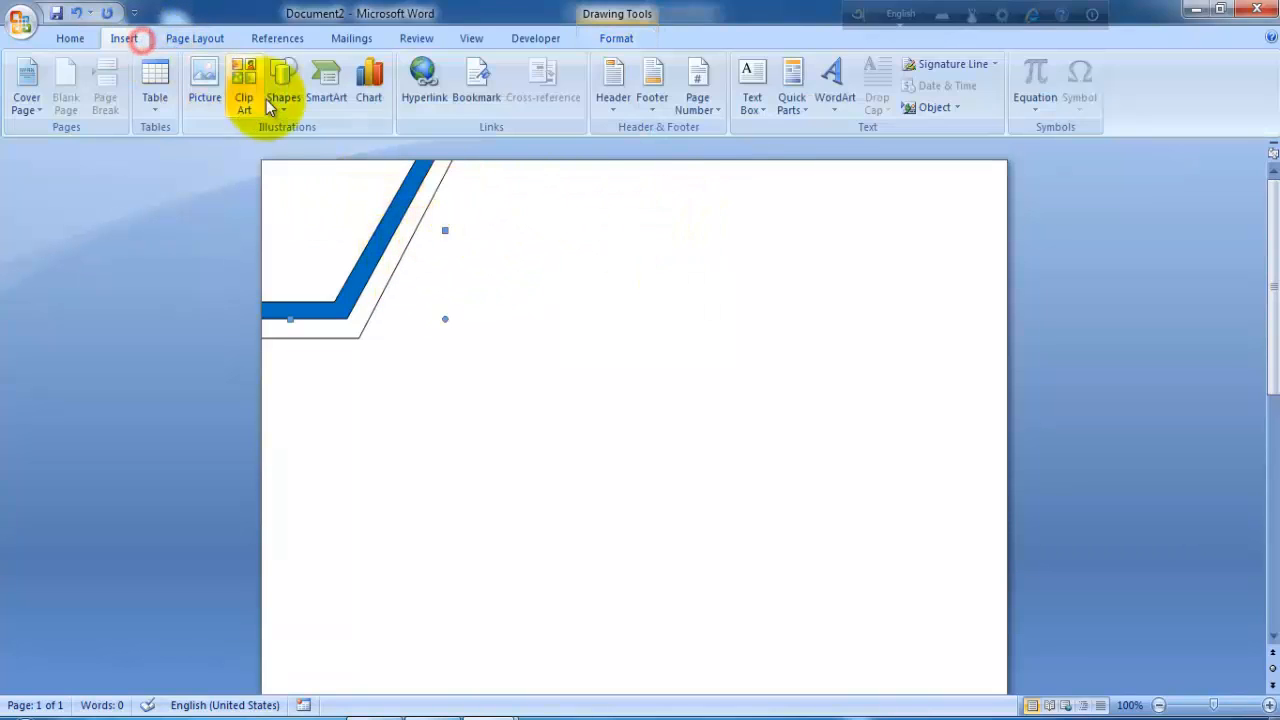
click(285, 95)
click(350, 149)
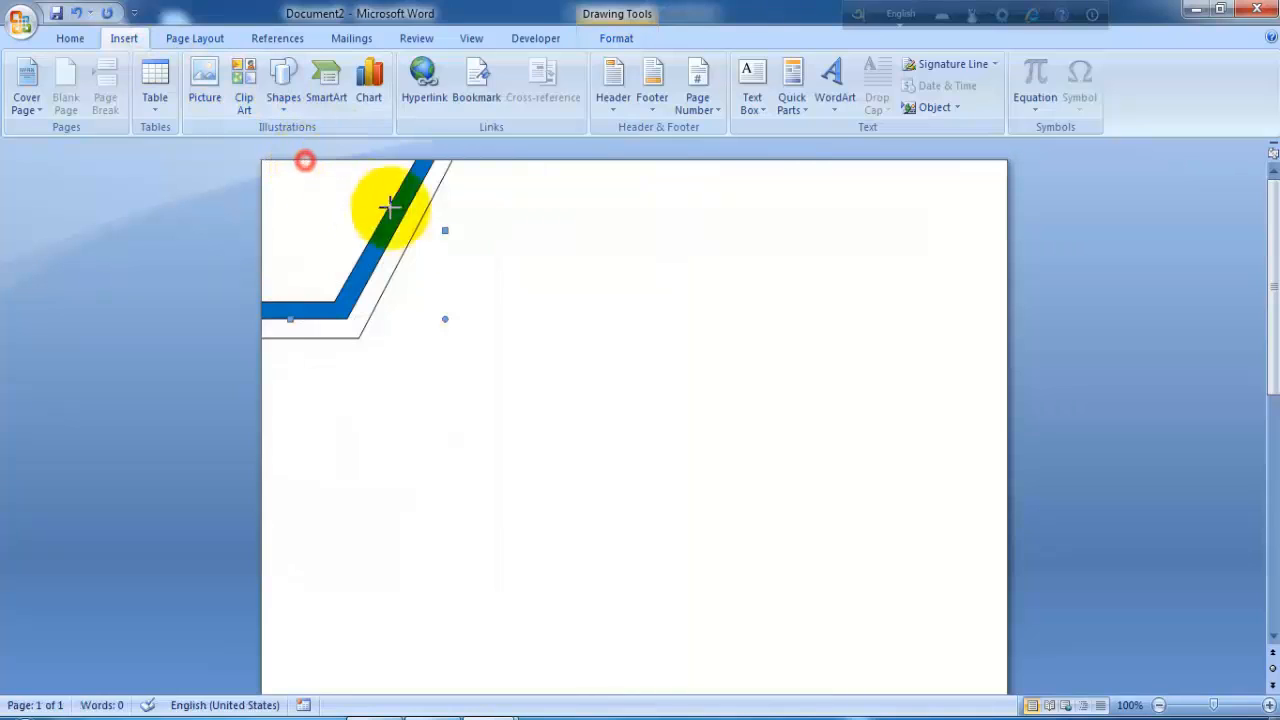
mouse_move(305, 157)
mouse_down()
mouse_move(954, 259)
mouse_move(1007, 253)
mouse_up()
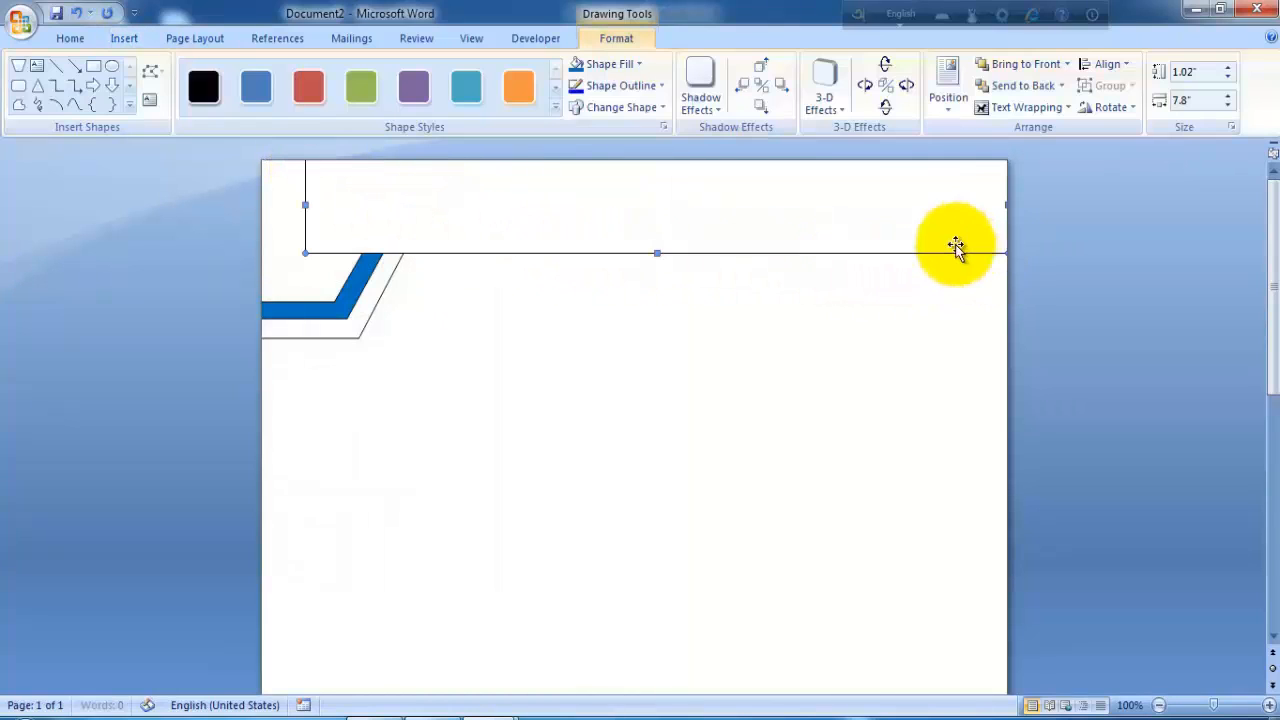
Step: Send the header rectangle behind the trapezoids and fill it with the standard Light Blue color
right_click(655, 190)
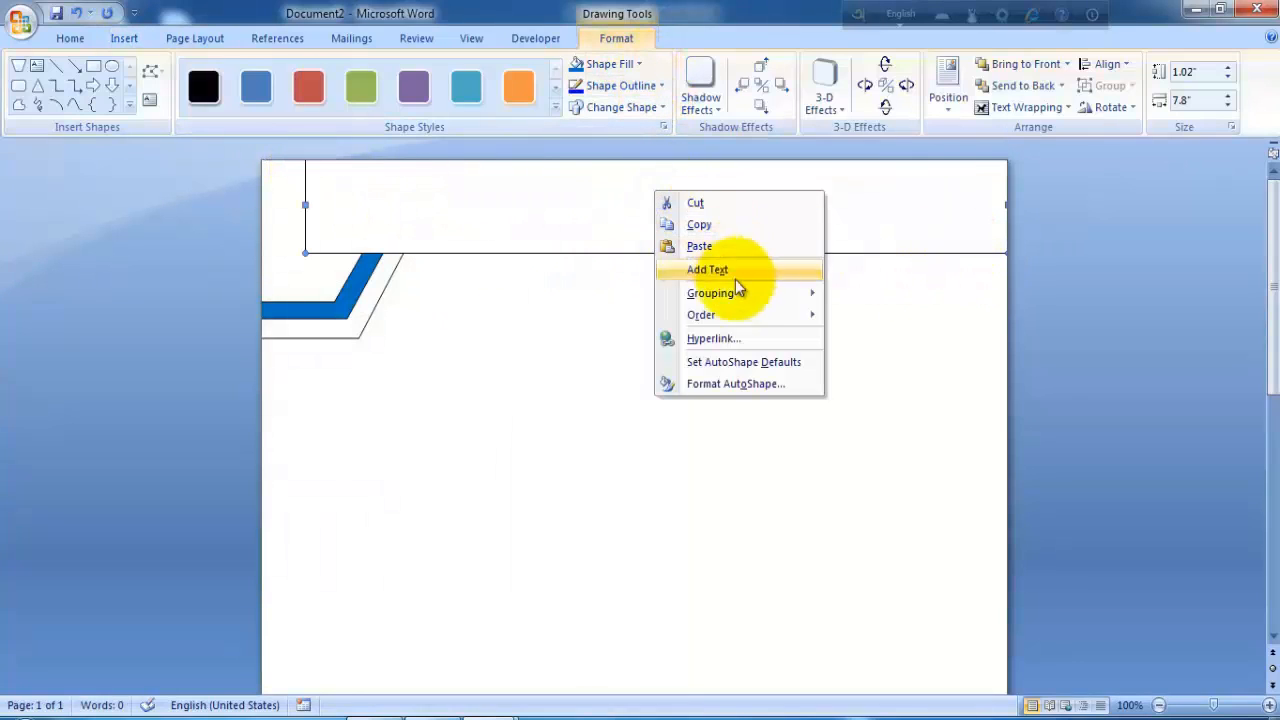
mouse_move(730, 315)
click(908, 339)
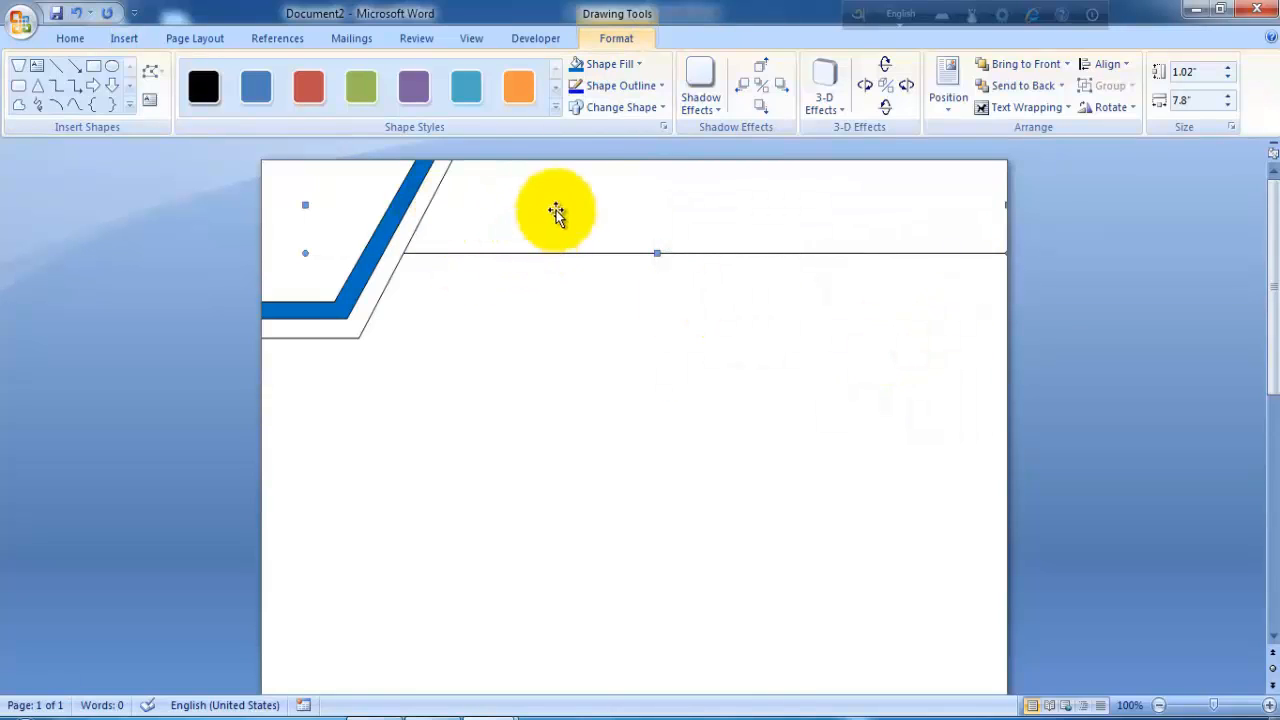
click(639, 64)
click(485, 207)
click(640, 64)
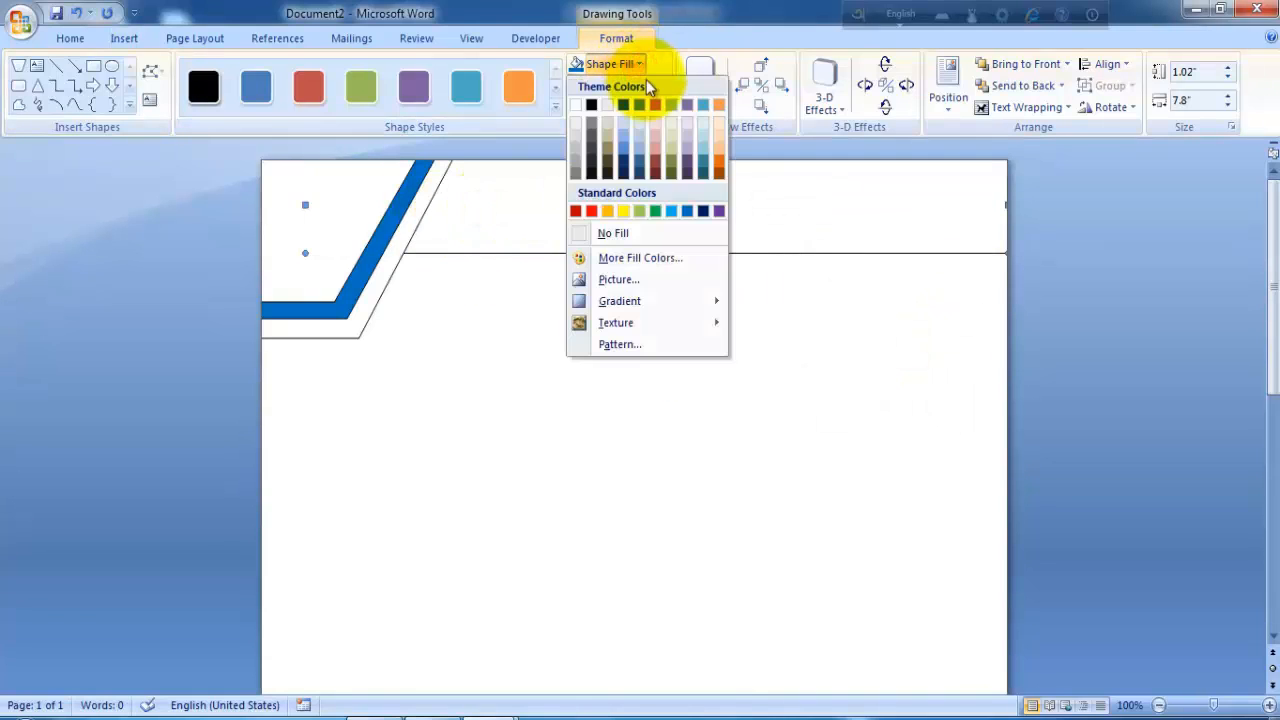
click(673, 211)
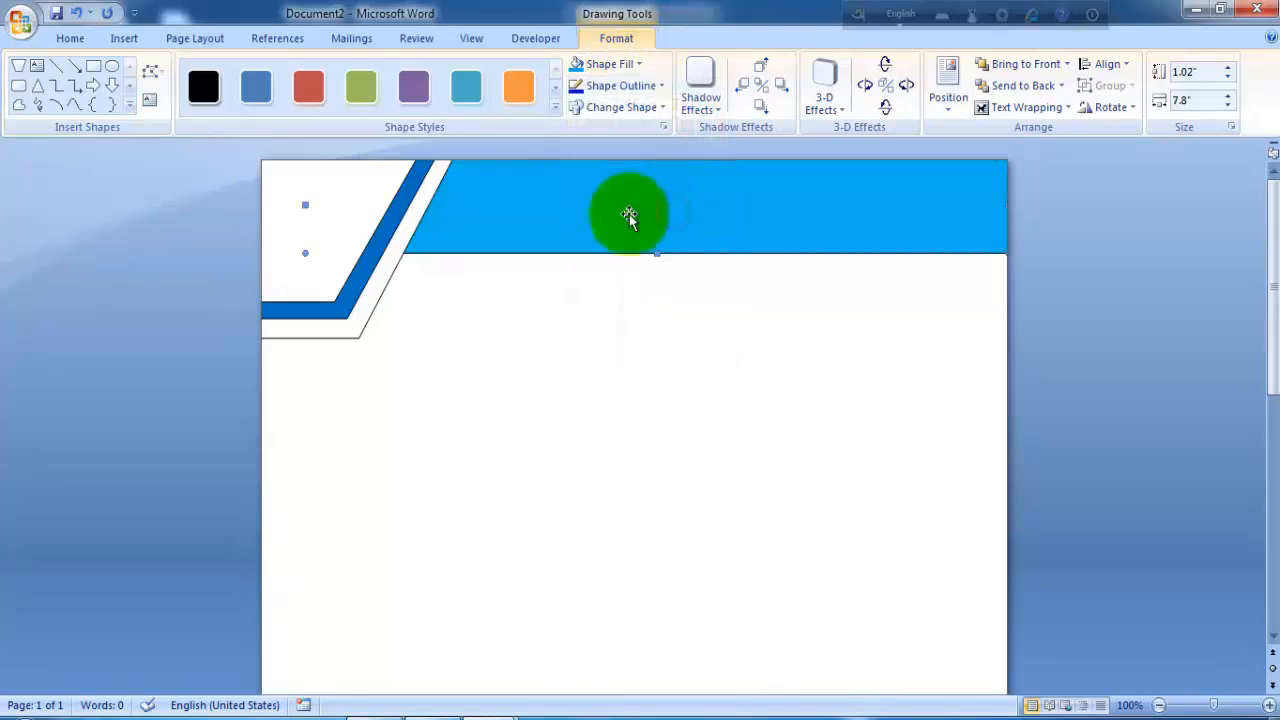
Step: Remove the outlines from all three trapezoids and the light blue header rectangle
click(366, 207)
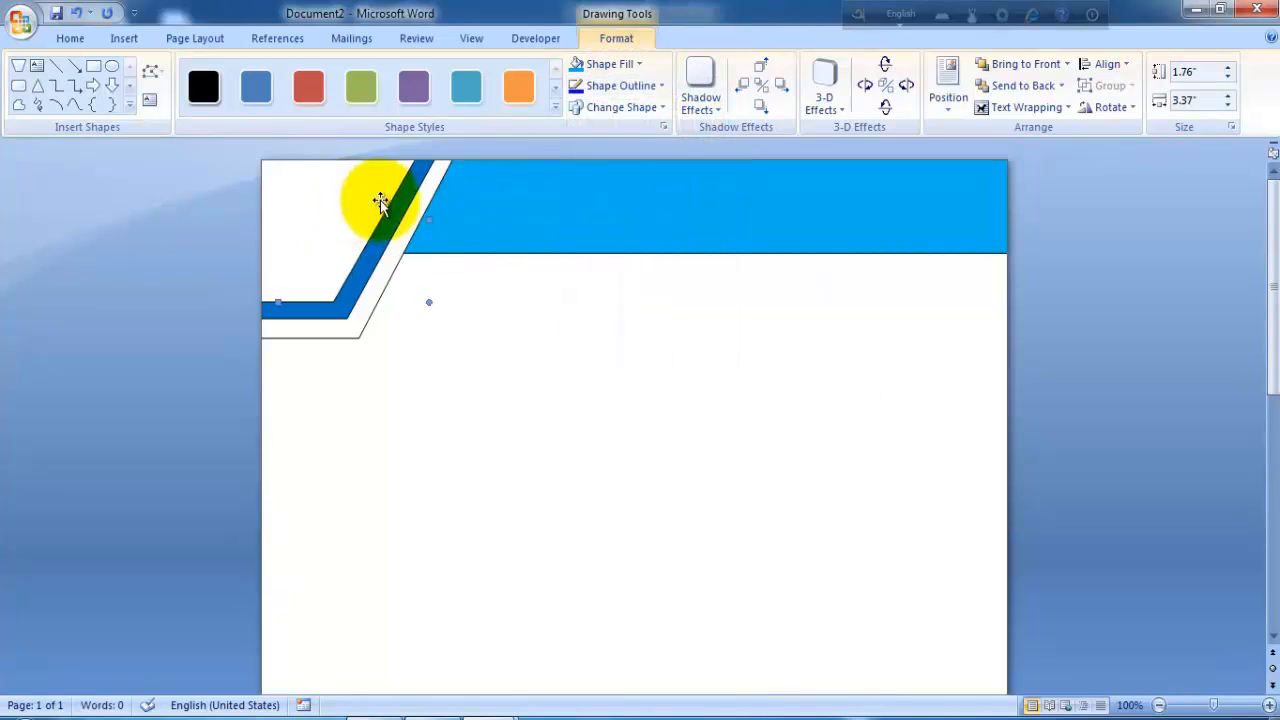
click(641, 85)
click(636, 250)
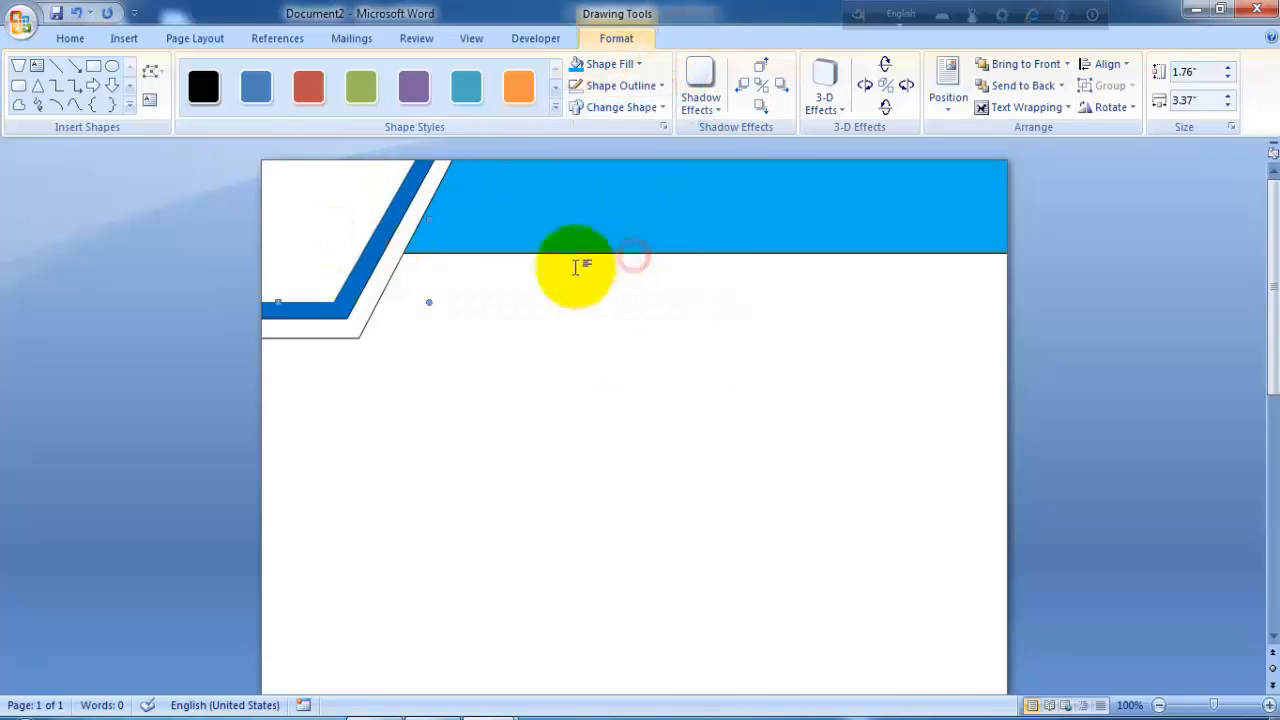
click(658, 88)
click(627, 256)
click(363, 259)
click(655, 86)
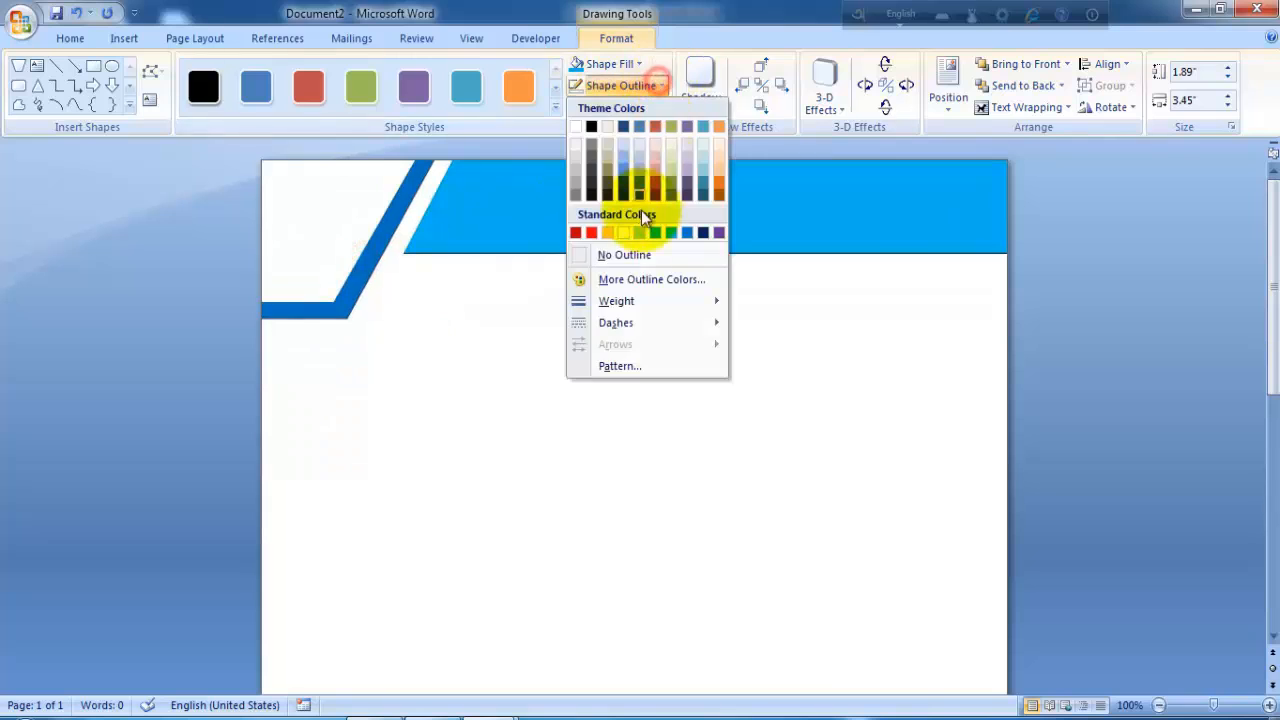
click(634, 252)
click(614, 214)
click(658, 86)
click(625, 254)
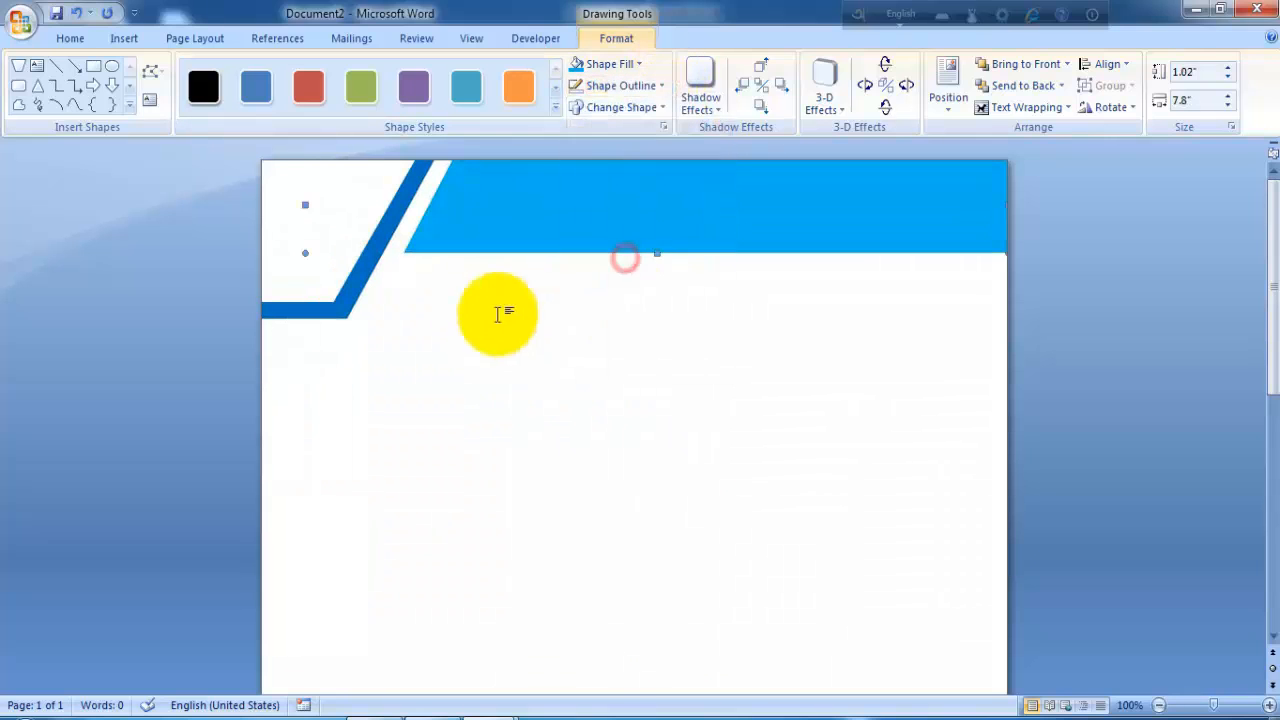
Step: Shift the light blue rectangle slightly down and extend its upper edge to a height of about 1.16"
click(578, 212)
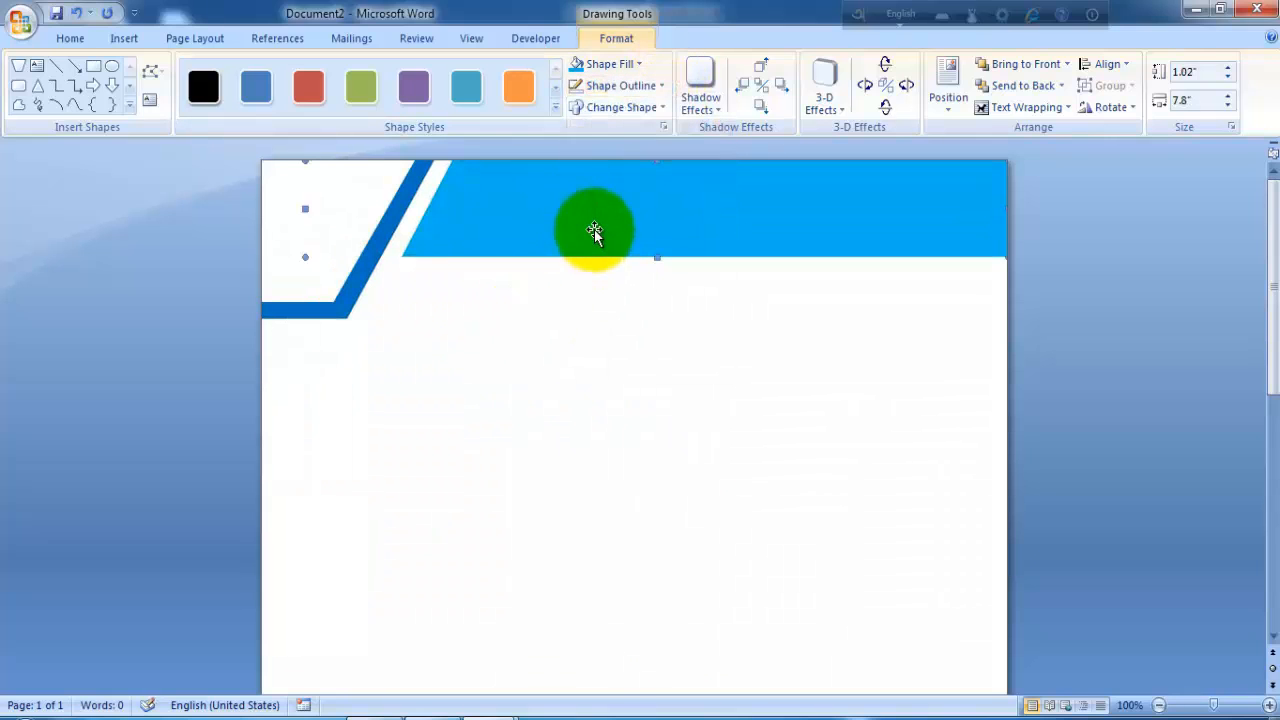
drag(655, 150, 656, 146)
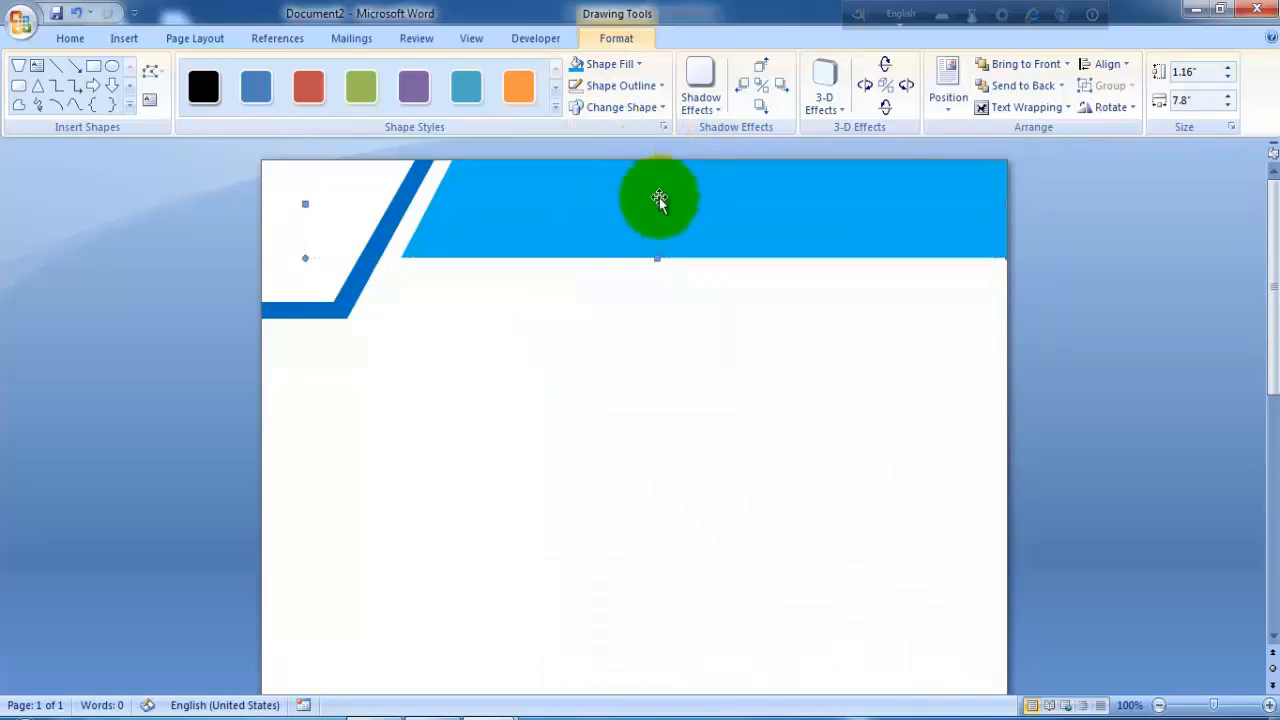
Step: Nudge the blue trapezoid and the innermost white trapezoid slightly to the right
click(369, 260)
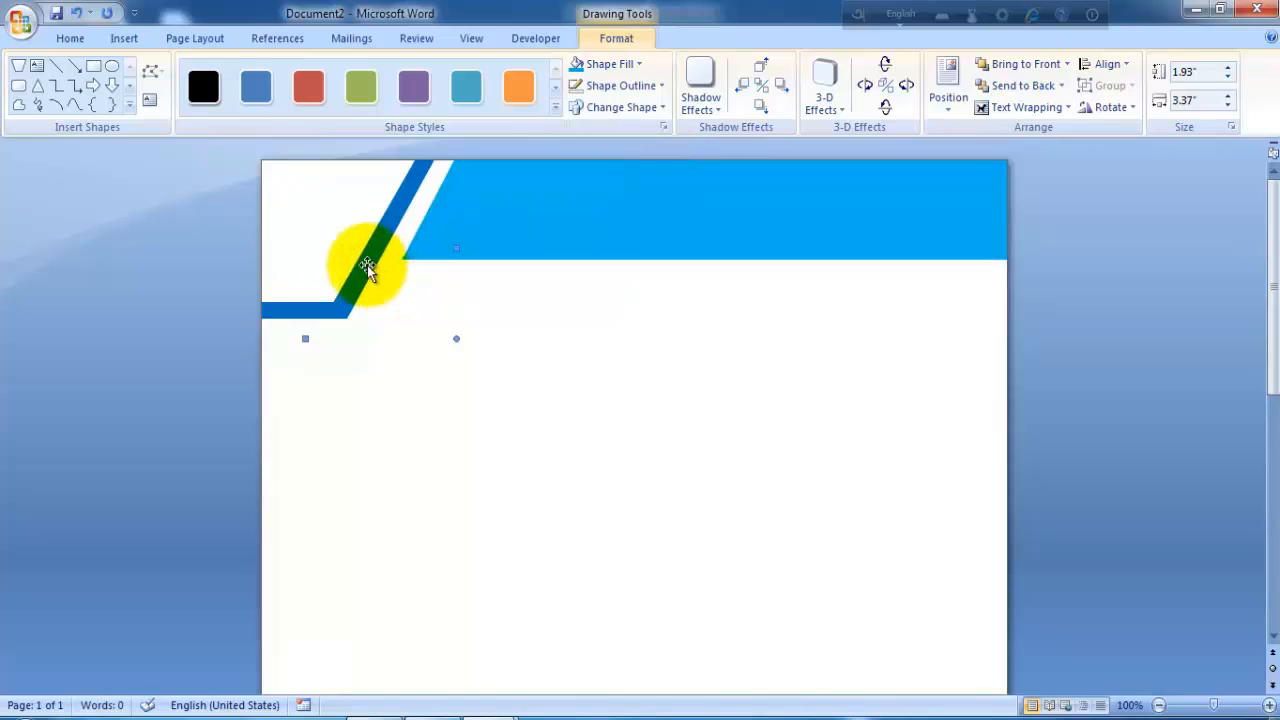
click(367, 265)
key(ctrl+Right)
key(ctrl+Right)
key(ctrl+Right)
key(ctrl+Right)
click(337, 253)
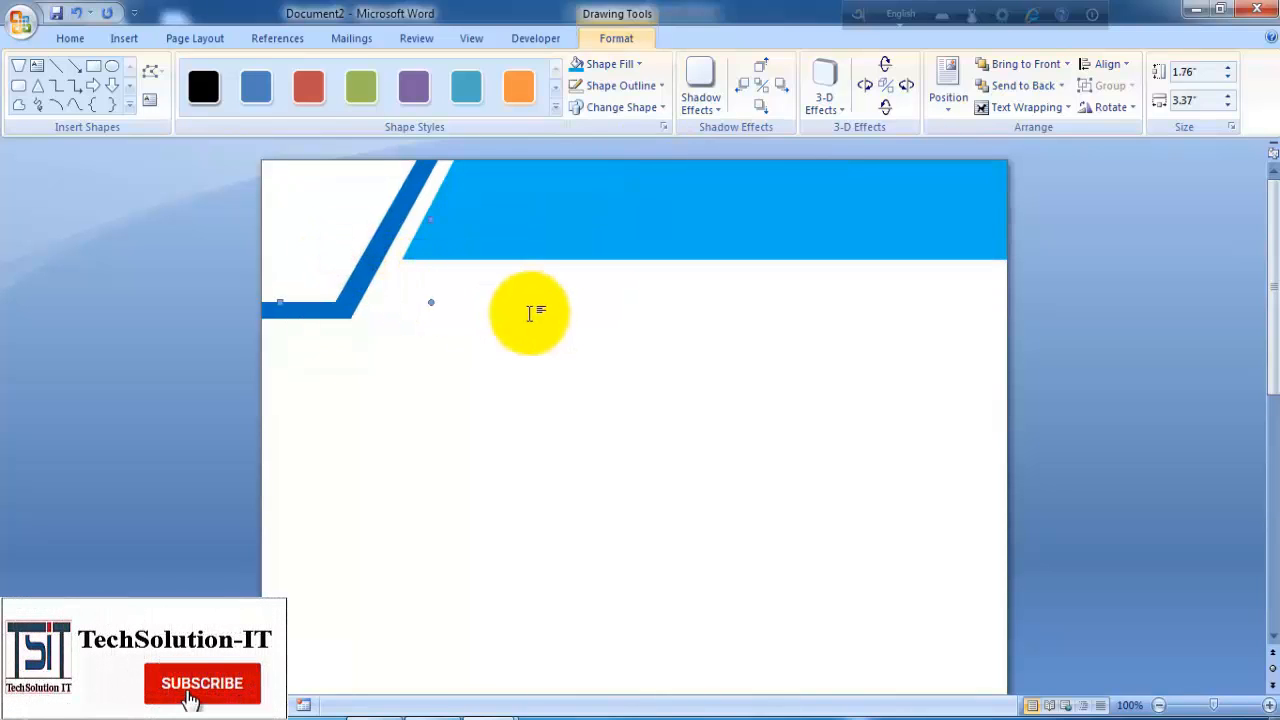
click(372, 275)
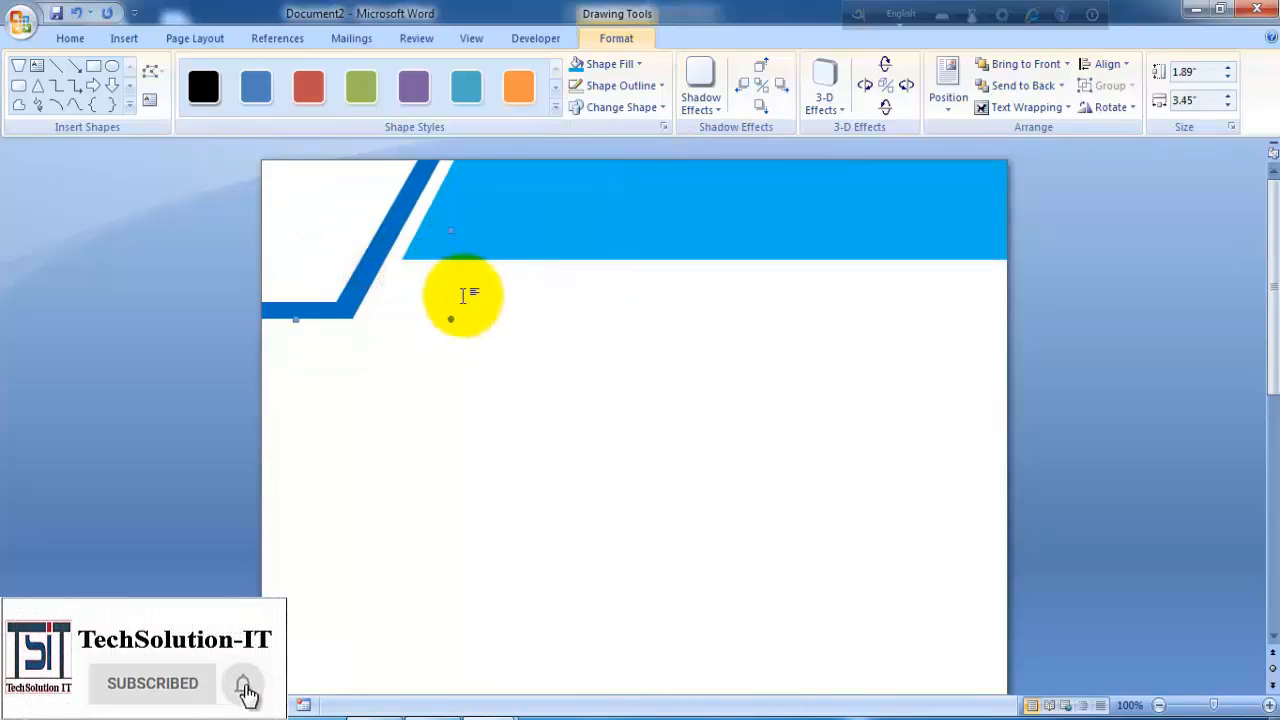
Step: Nudge the innermost white trapezoid a little further right to thin the slanted part of the blue band
click(331, 257)
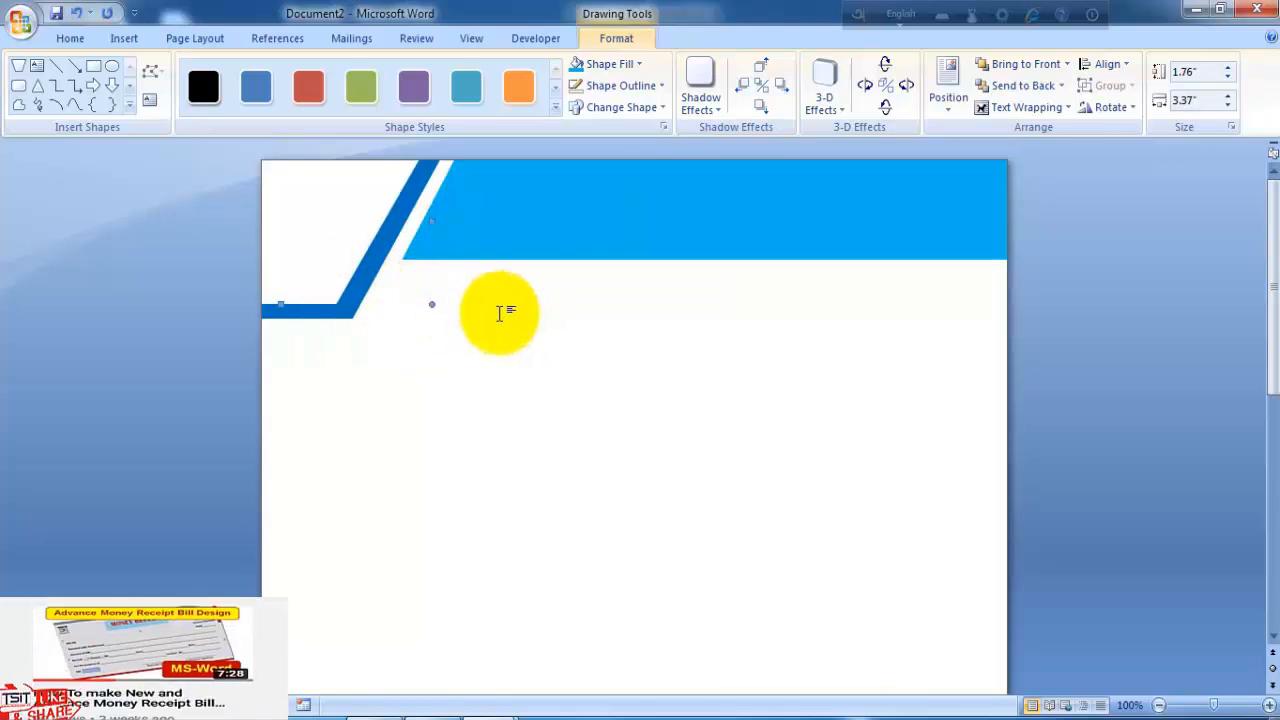
key(ctrl+Right)
key(ctrl+Right)
key(ctrl+Right)
key(ctrl+Right)
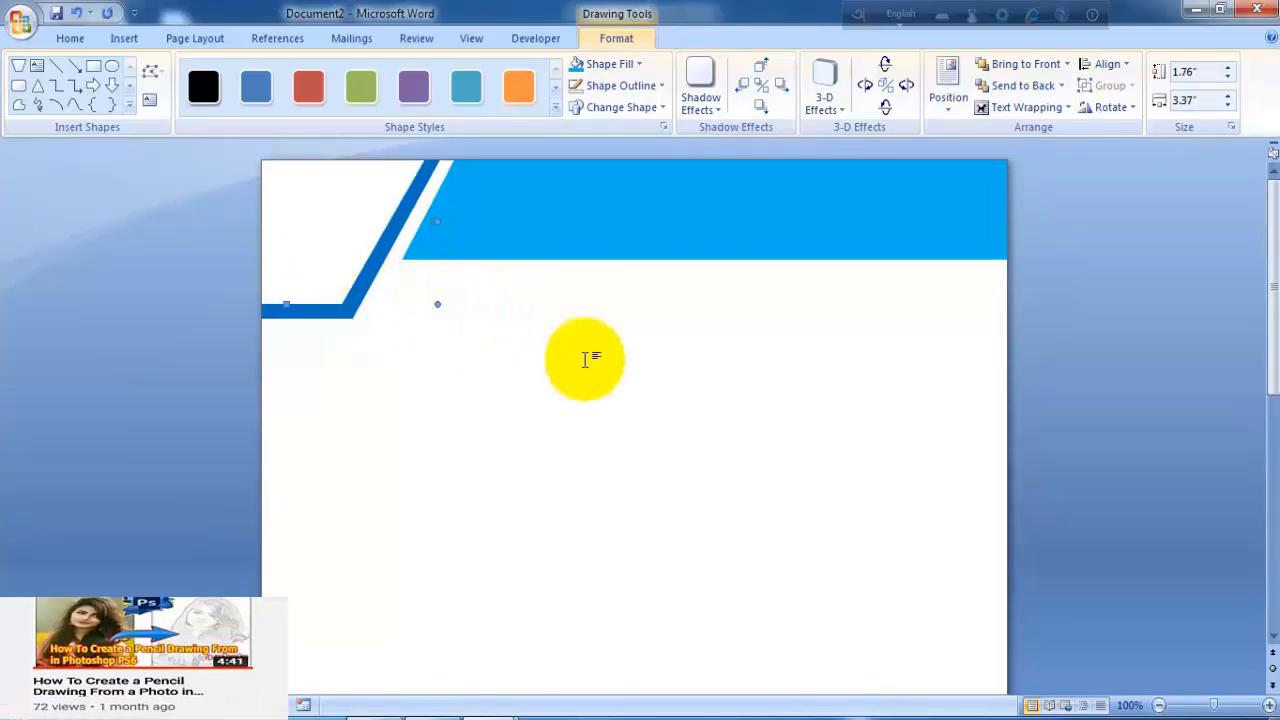
click(585, 358)
Step: Draw a trapezoid about 1.13" high and 2.28" wide near the lower-right area of the page
scroll(617, 323, down, 5)
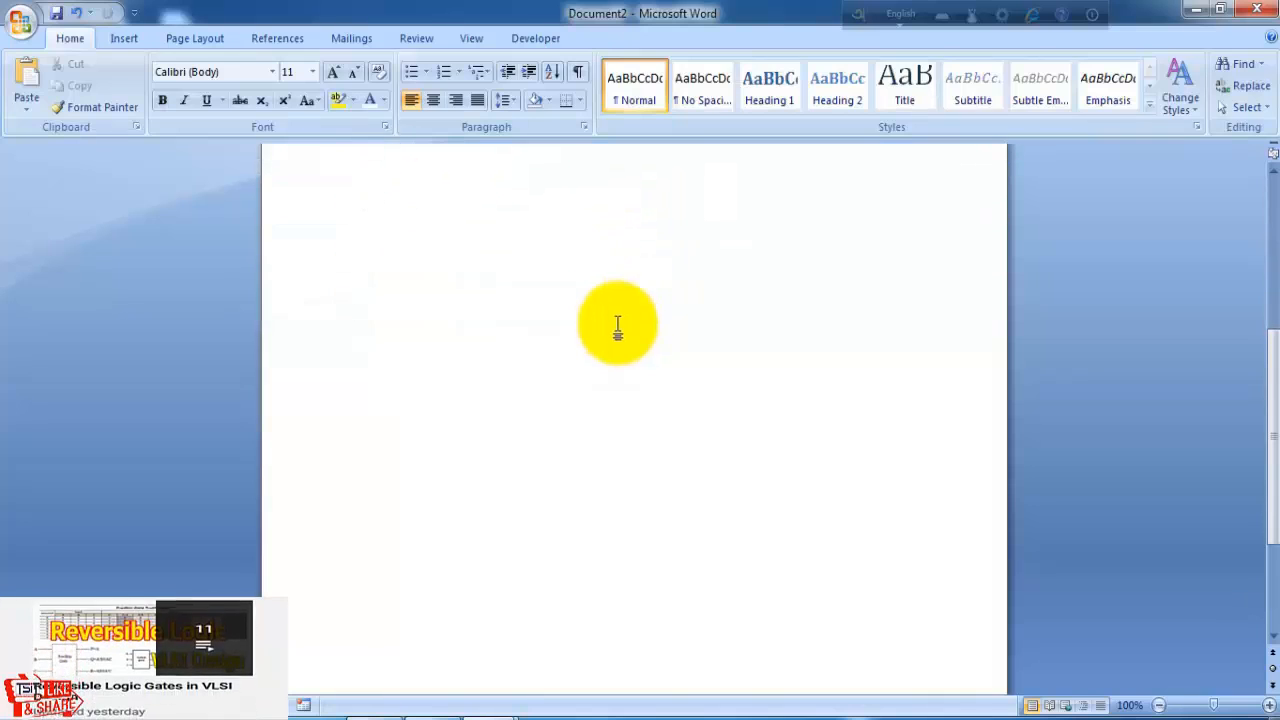
scroll(694, 400, up, 5)
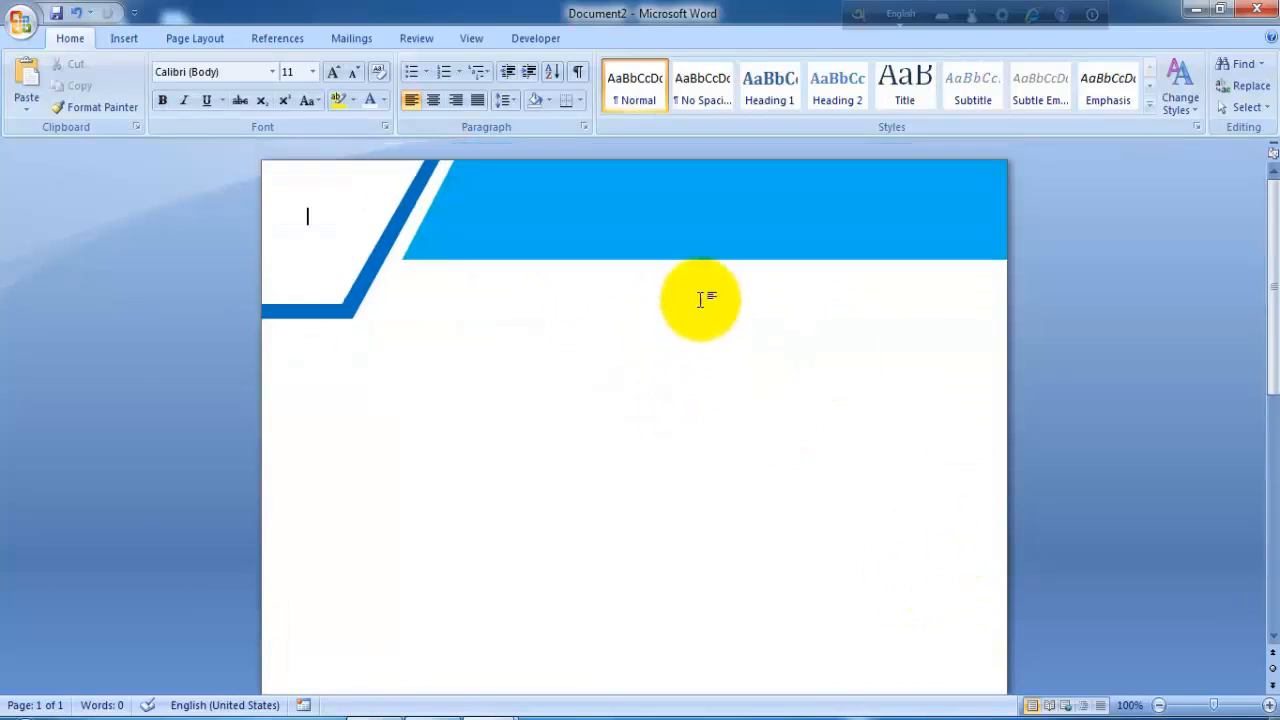
scroll(701, 300, down, 5)
click(118, 40)
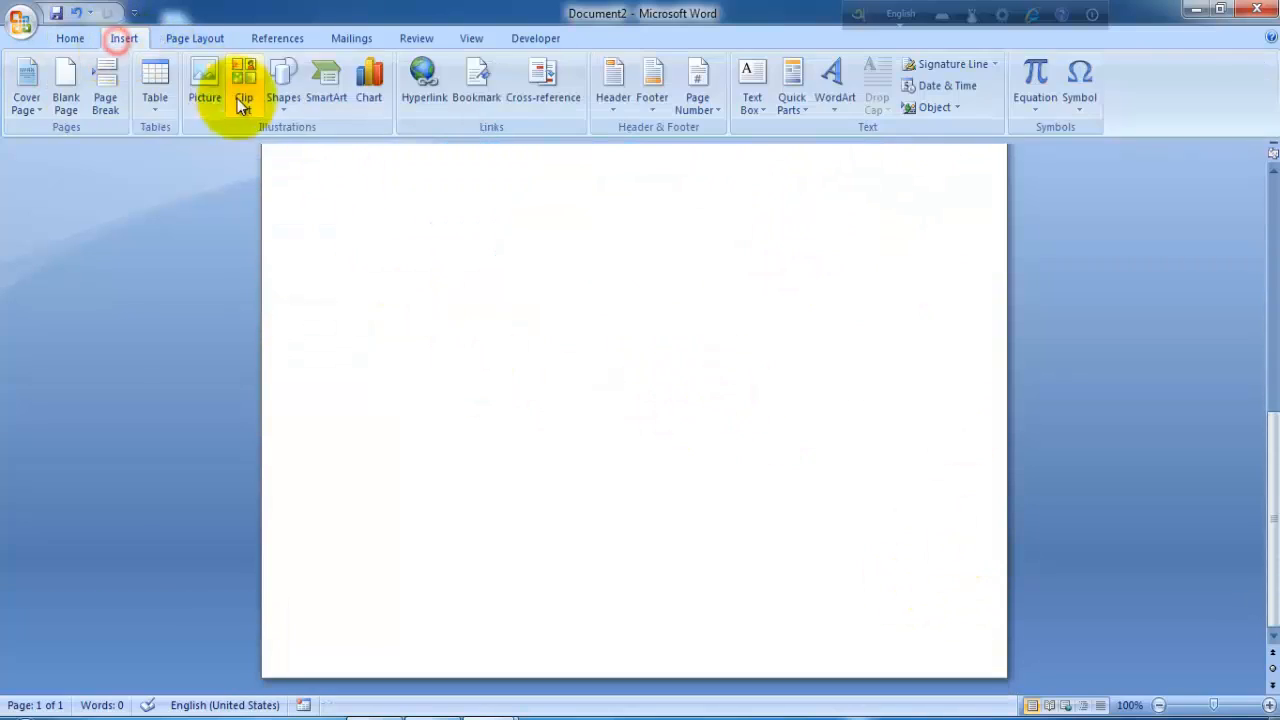
click(283, 98)
click(333, 250)
drag(677, 446, 882, 553)
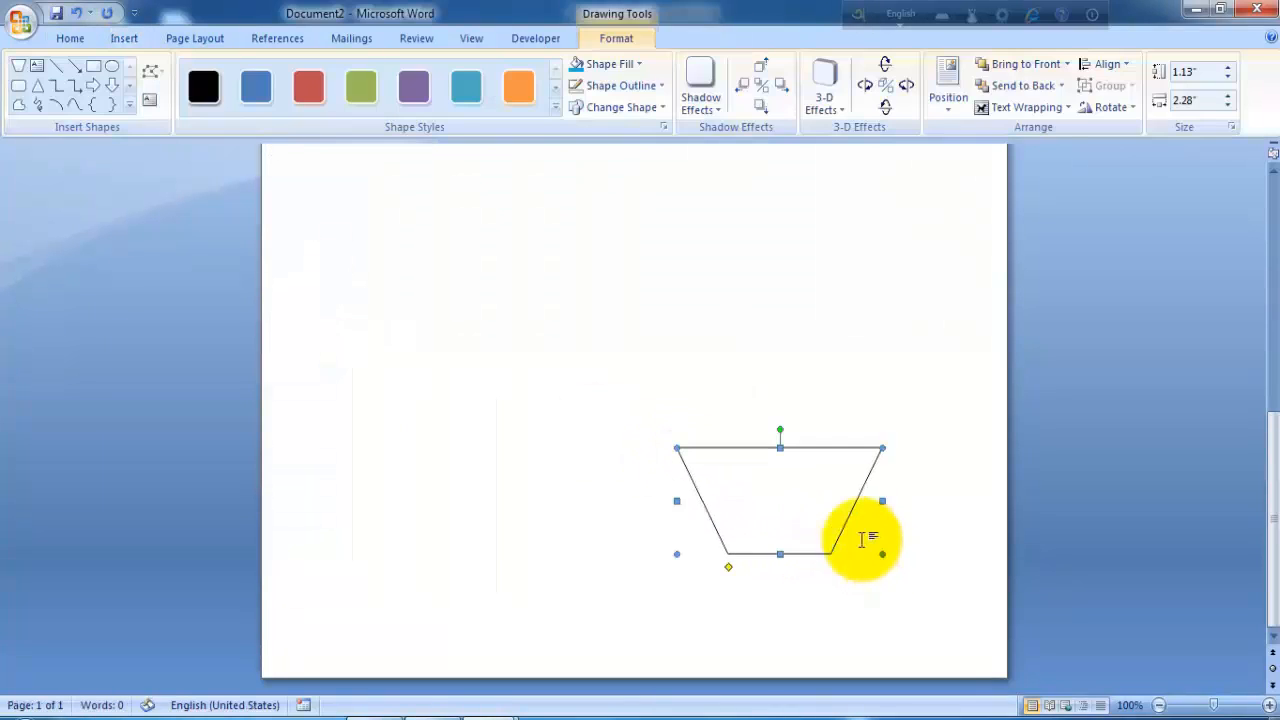
Step: Rotate the new trapezoid upside down and move it into the page's lower-right corner, overhanging the page edges
click(1105, 107)
click(1129, 228)
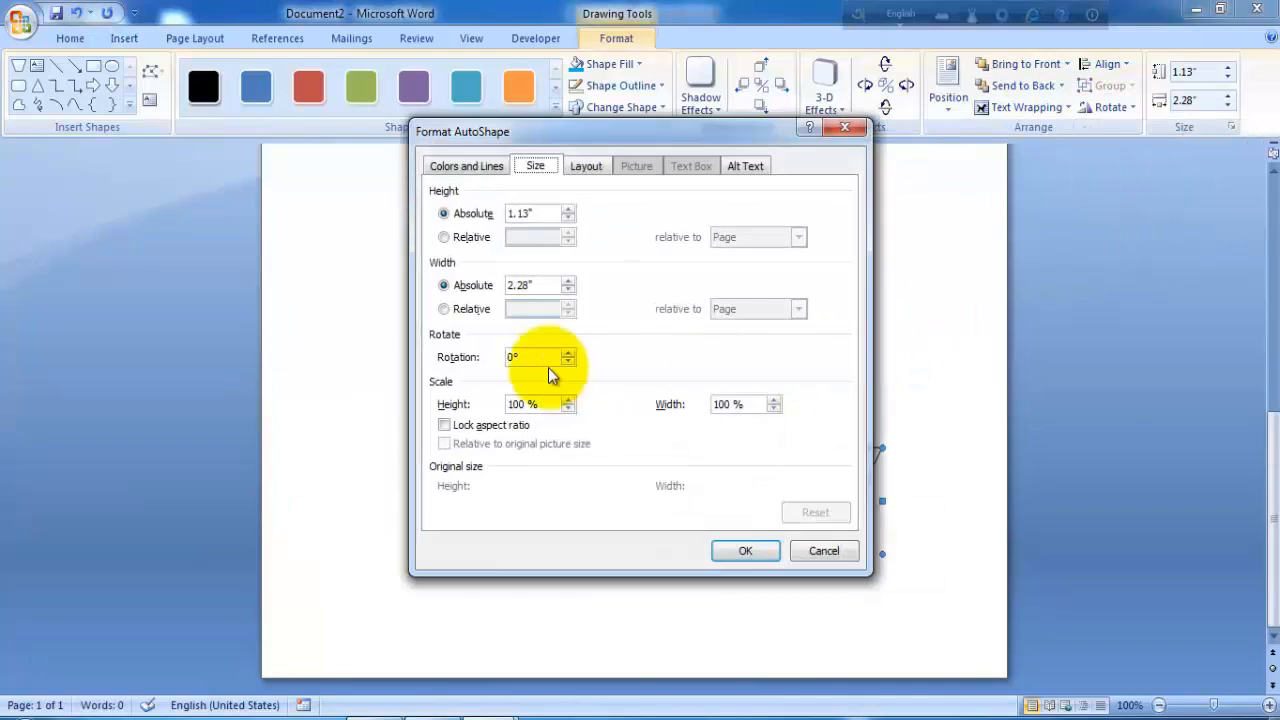
click(744, 551)
drag(787, 495, 975, 638)
Step: Duplicate the corner trapezoid and place the copy slightly lower and further right, inset within the original
right_click(971, 636)
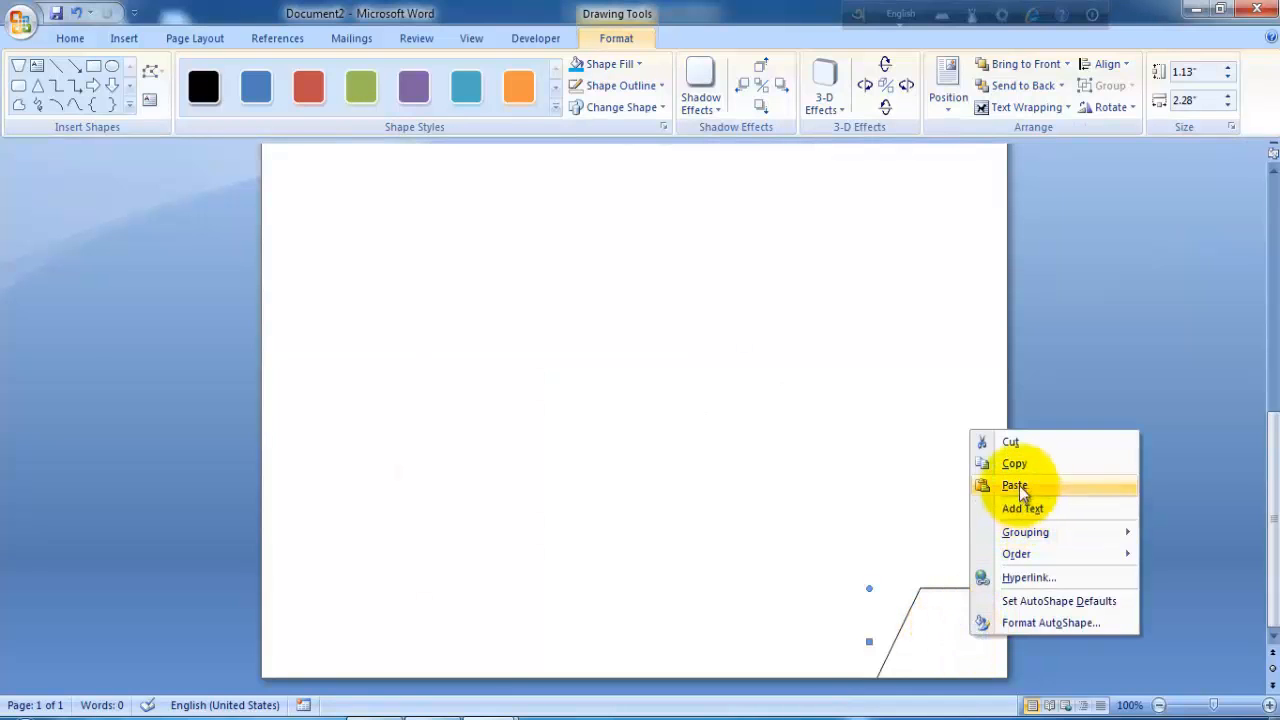
click(943, 651)
right_click(943, 651)
click(1006, 506)
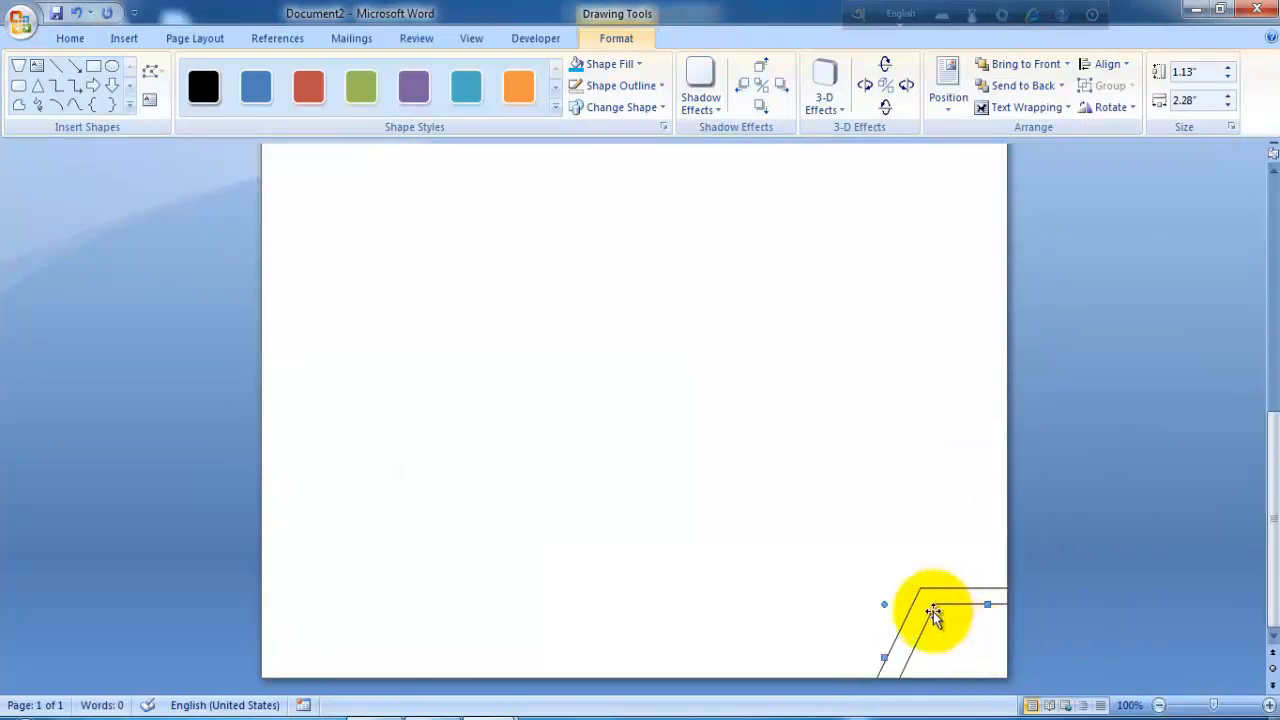
Step: Nudge both corner trapezoids slightly left and fill the inner one with the standard Light Blue color
click(914, 608)
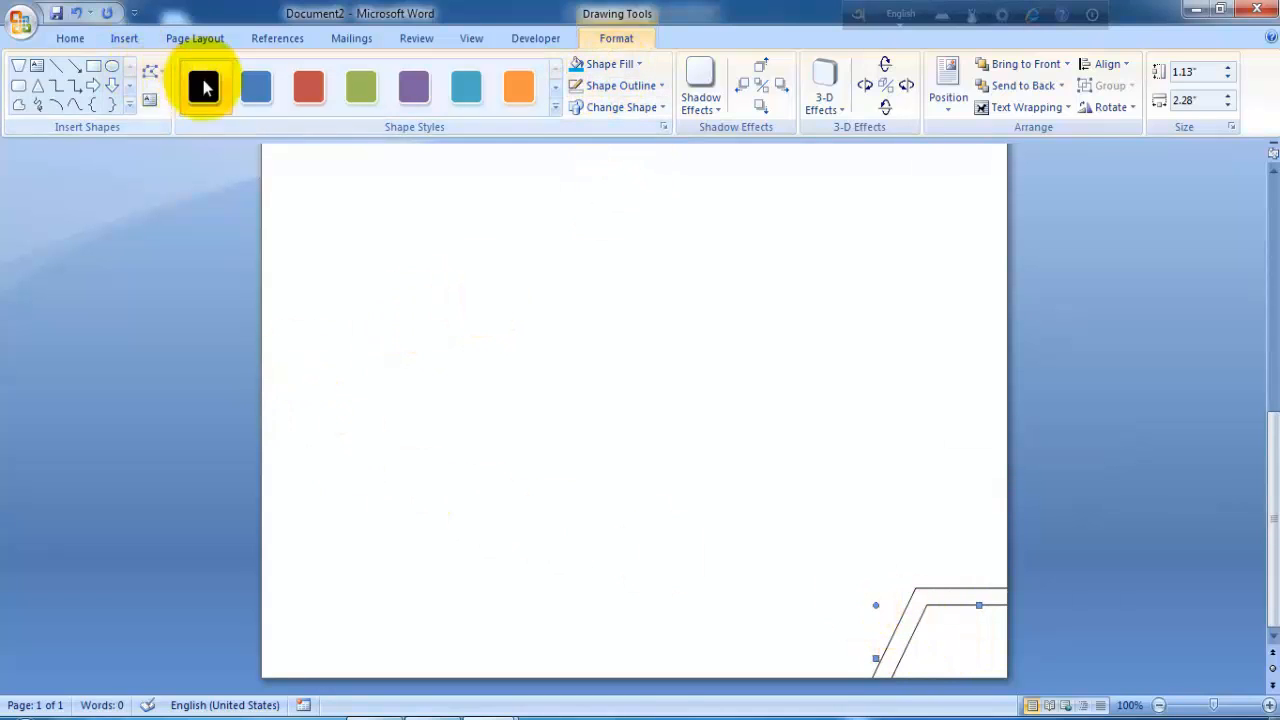
click(643, 67)
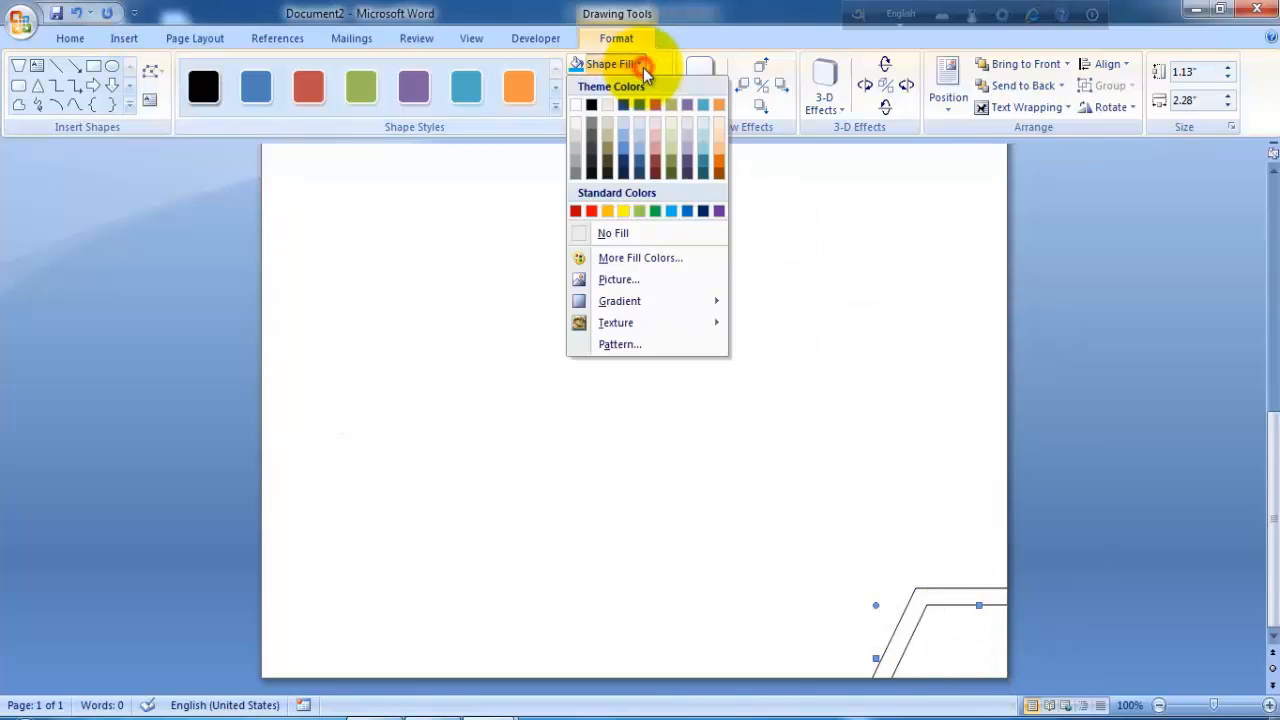
click(671, 210)
Step: Draw a footer rectangle about 1.17" high and 7.07" wide from the page's lower-left edge to the corner trapezoids
click(124, 38)
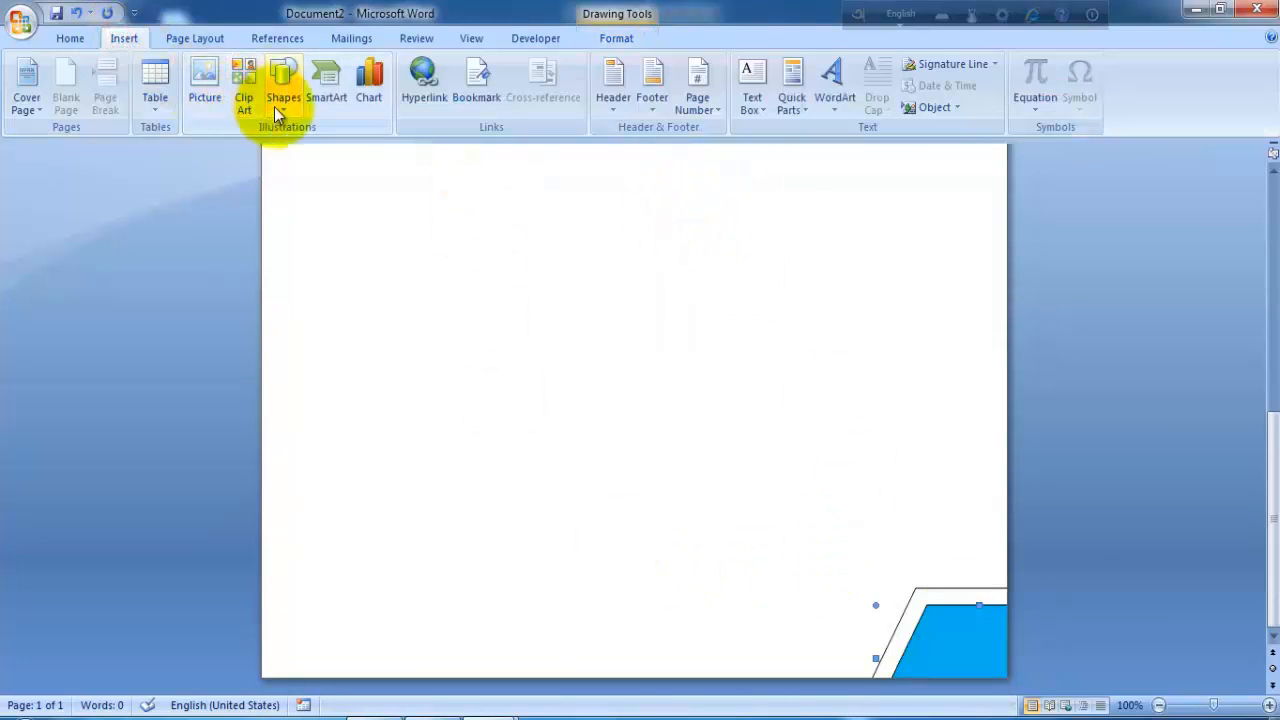
click(284, 90)
click(346, 150)
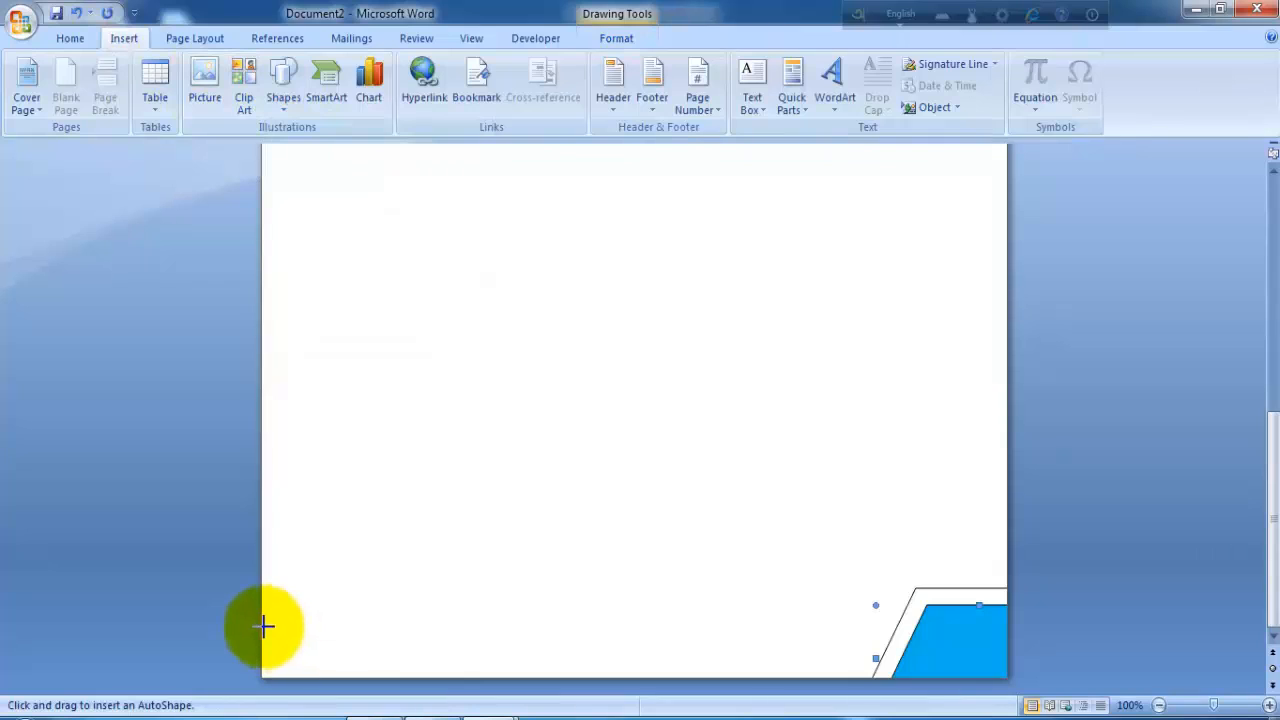
mouse_move(264, 625)
mouse_down()
mouse_move(651, 709)
mouse_move(886, 705)
mouse_up()
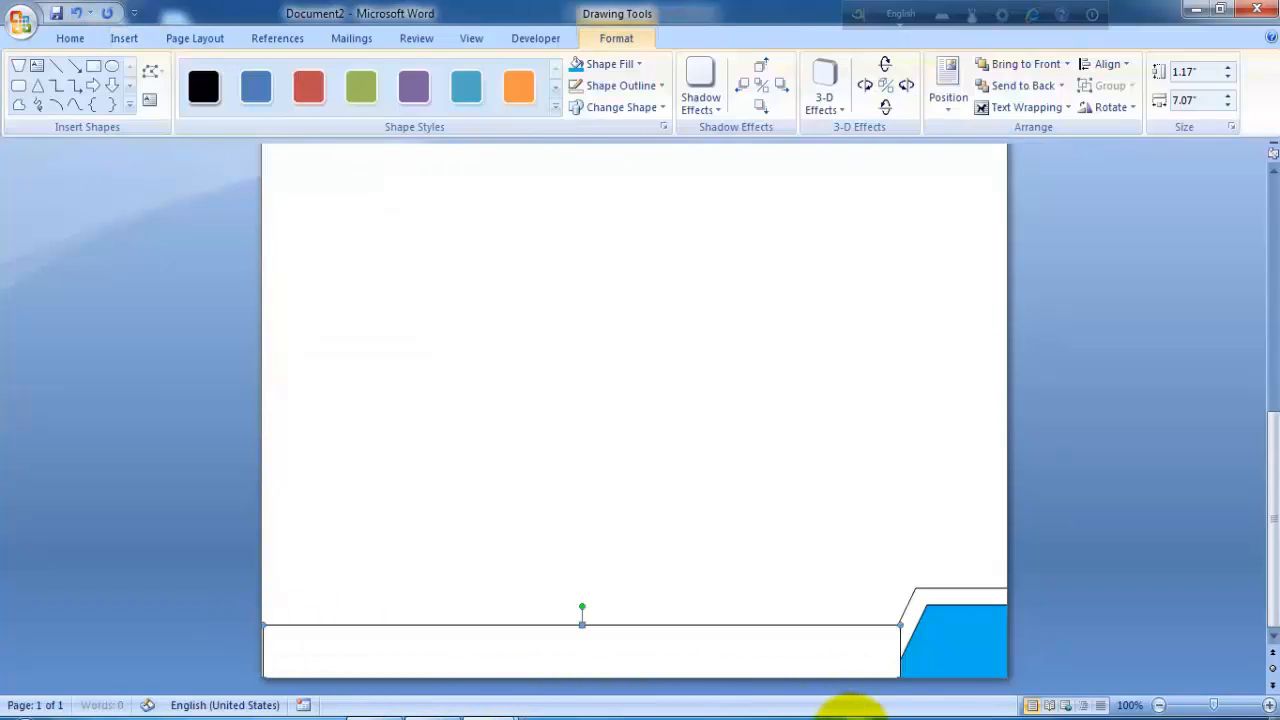
Step: Send the footer rectangle behind the trapezoids and extend its left edge past the page to a width of about 7.22"
right_click(651, 660)
mouse_move(712, 578)
click(884, 602)
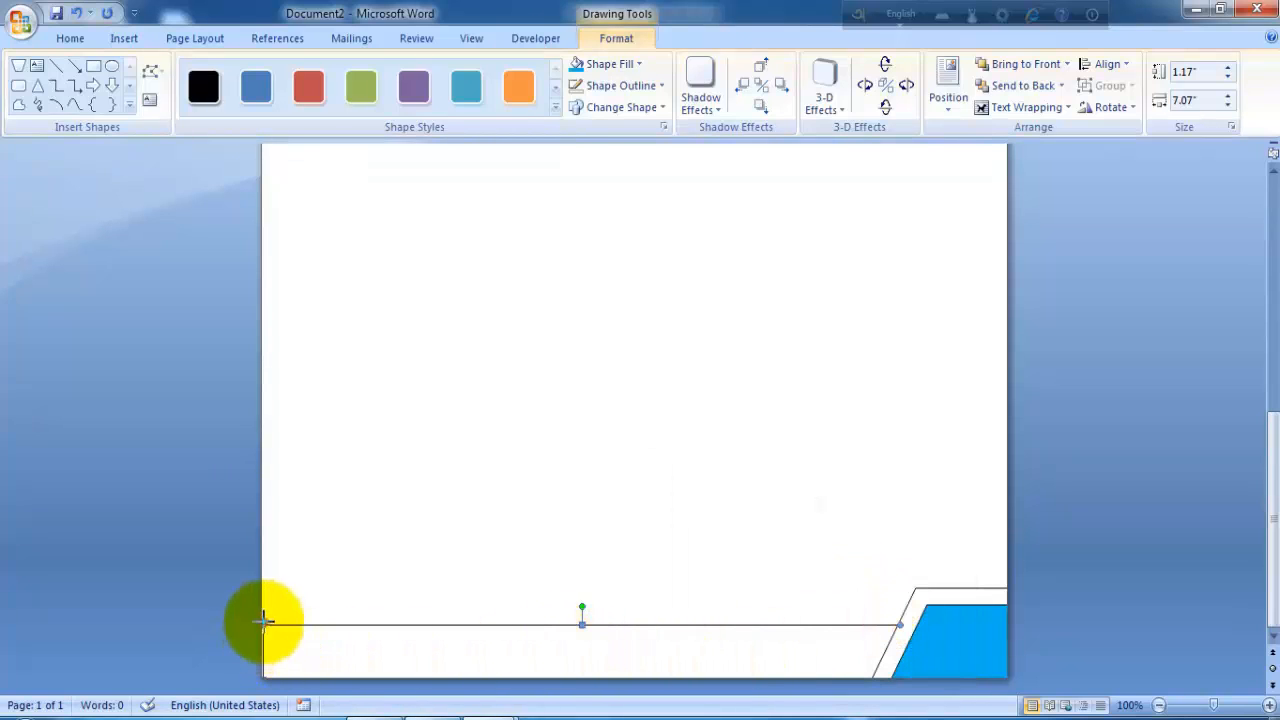
drag(266, 622, 251, 621)
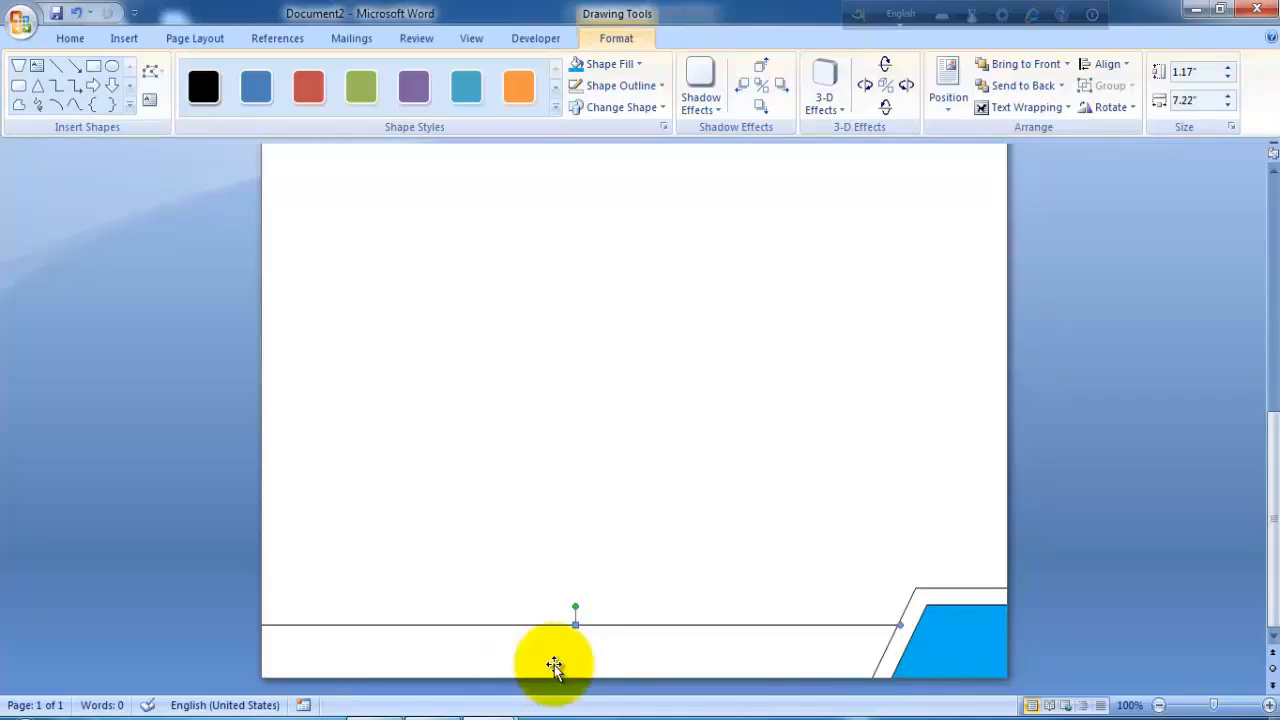
Step: Fill the footer rectangle with medium gray, a 50% lighter black, and remove its outline
click(640, 65)
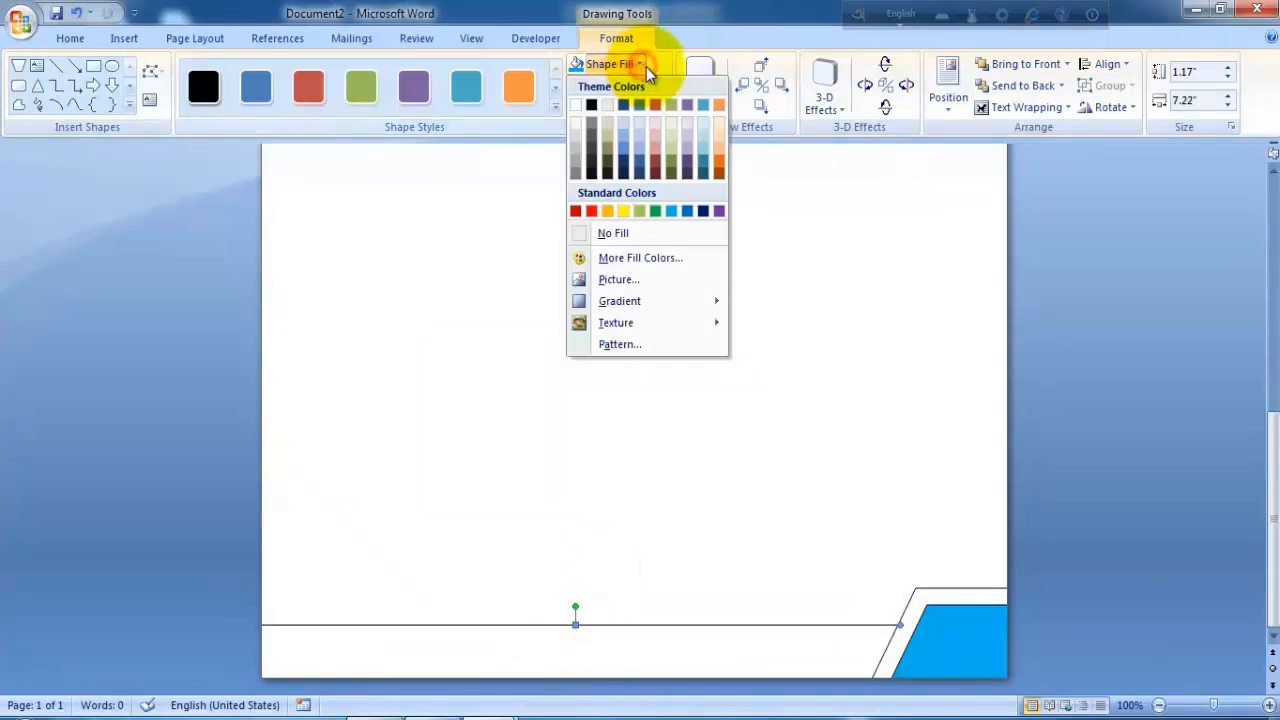
click(592, 123)
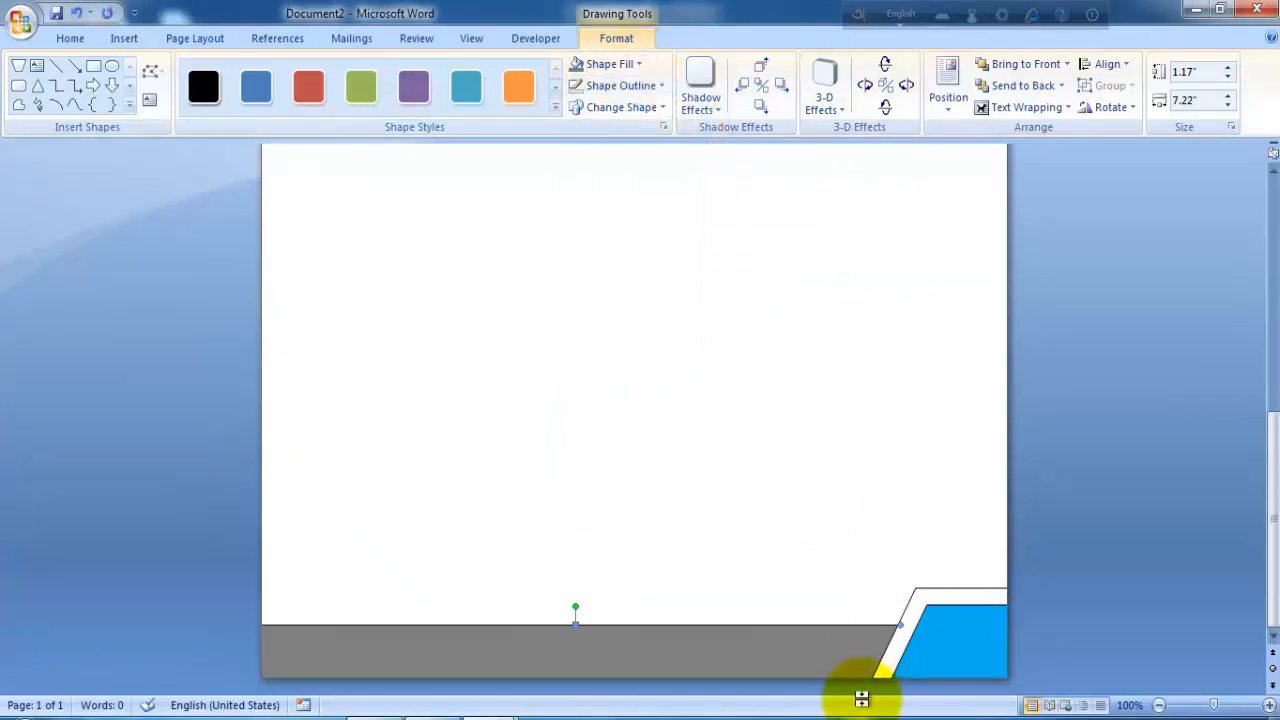
click(622, 85)
click(605, 251)
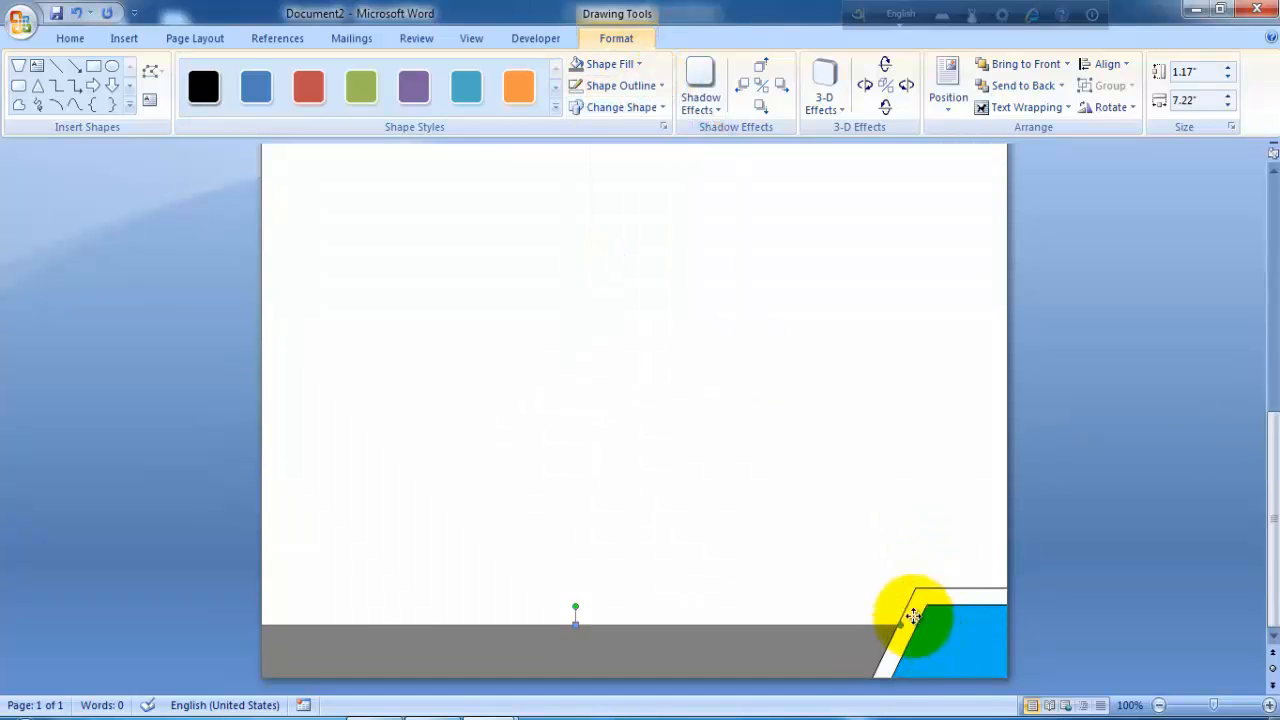
Step: Remove the outlines from the outer white and inner light blue trapezoids in the footer corner
click(913, 617)
click(622, 85)
click(611, 251)
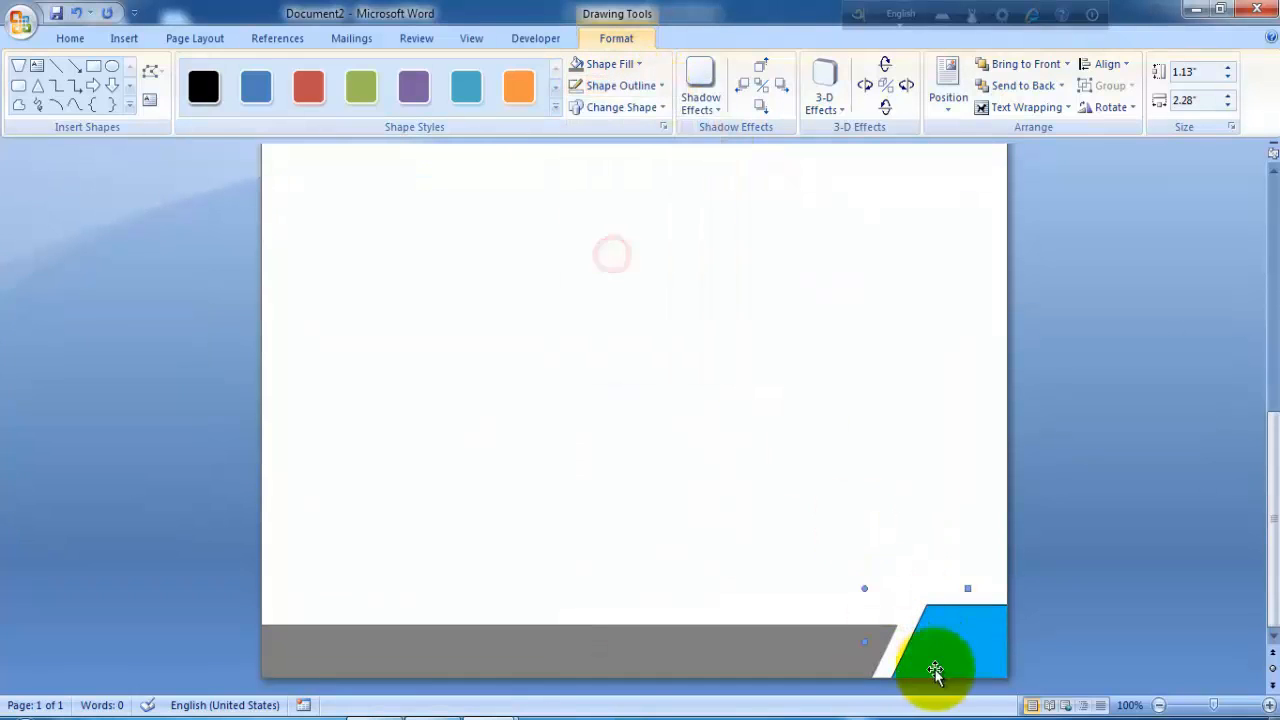
click(650, 86)
click(611, 252)
Step: Examine the whole page layout with its header and footer at 40% zoom and return to 100%
click(797, 347)
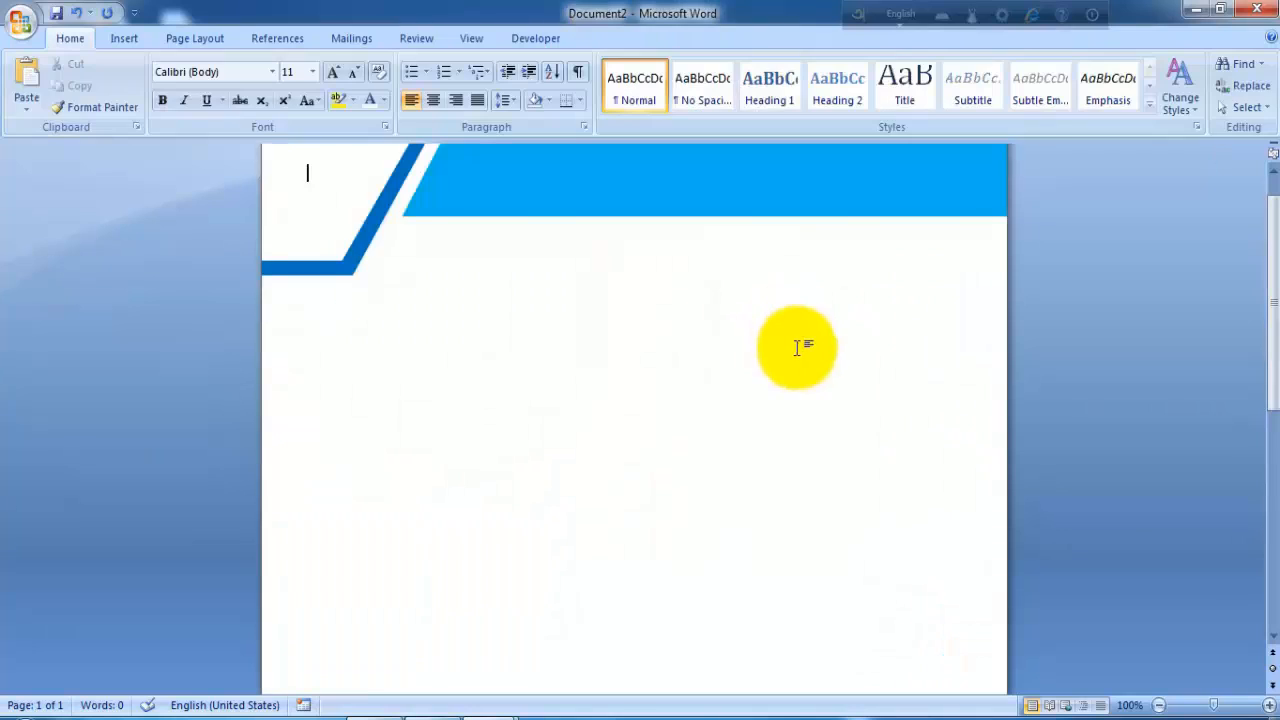
click(1158, 705)
click(1158, 705)
click(1158, 705)
click(1158, 705)
click(1158, 705)
click(1158, 705)
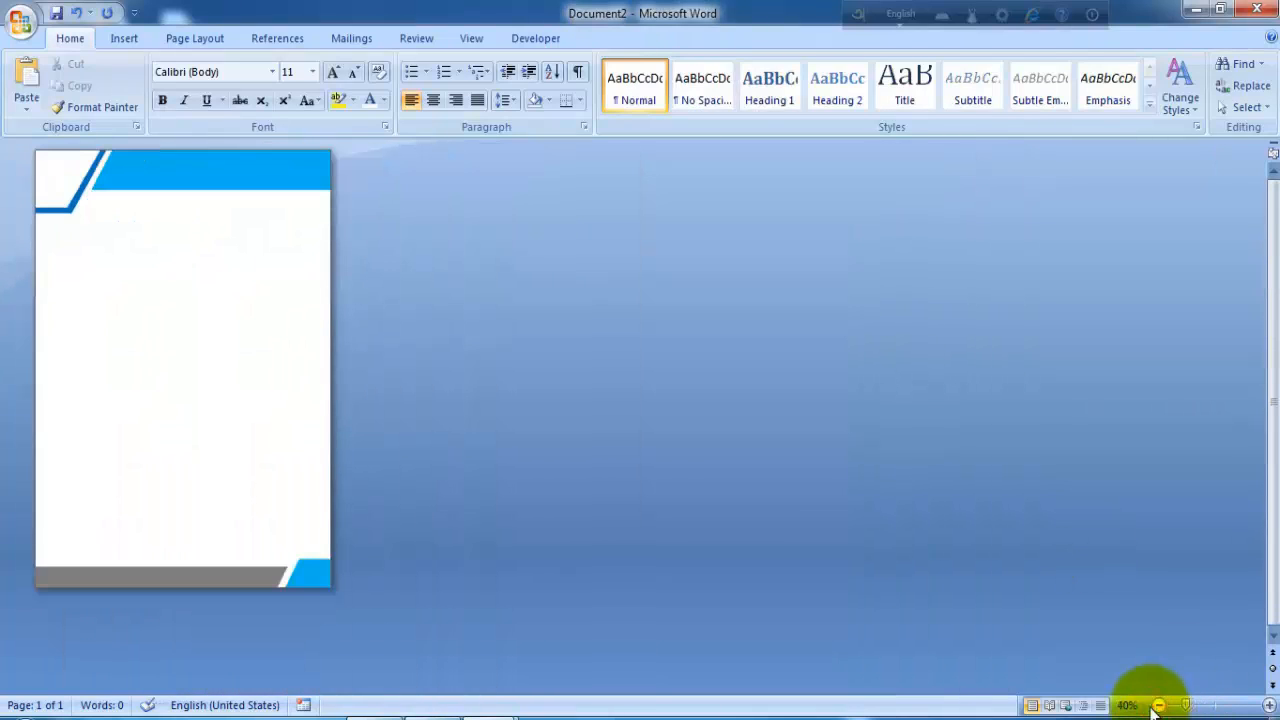
drag(1186, 705, 1213, 705)
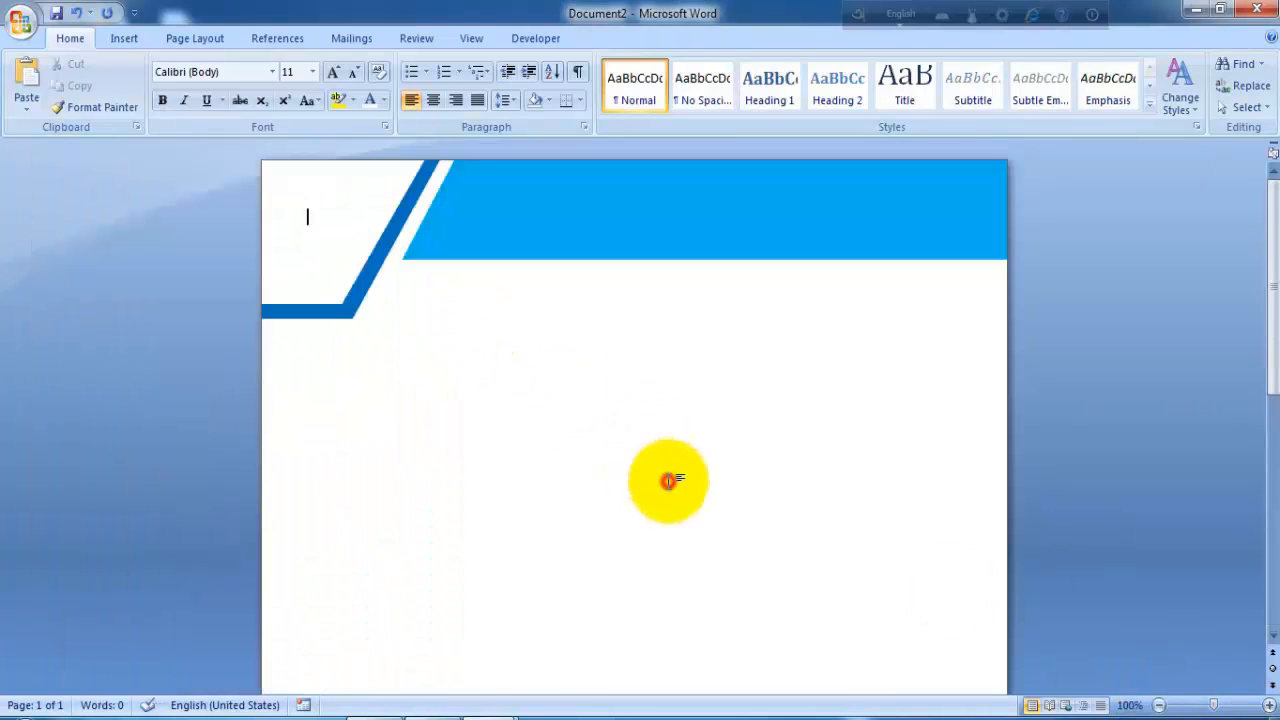
Step: Draw a text box about 0.3" high and 1.41" wide in the header's white corner and enter "Tech Solution IT"
click(128, 40)
click(757, 108)
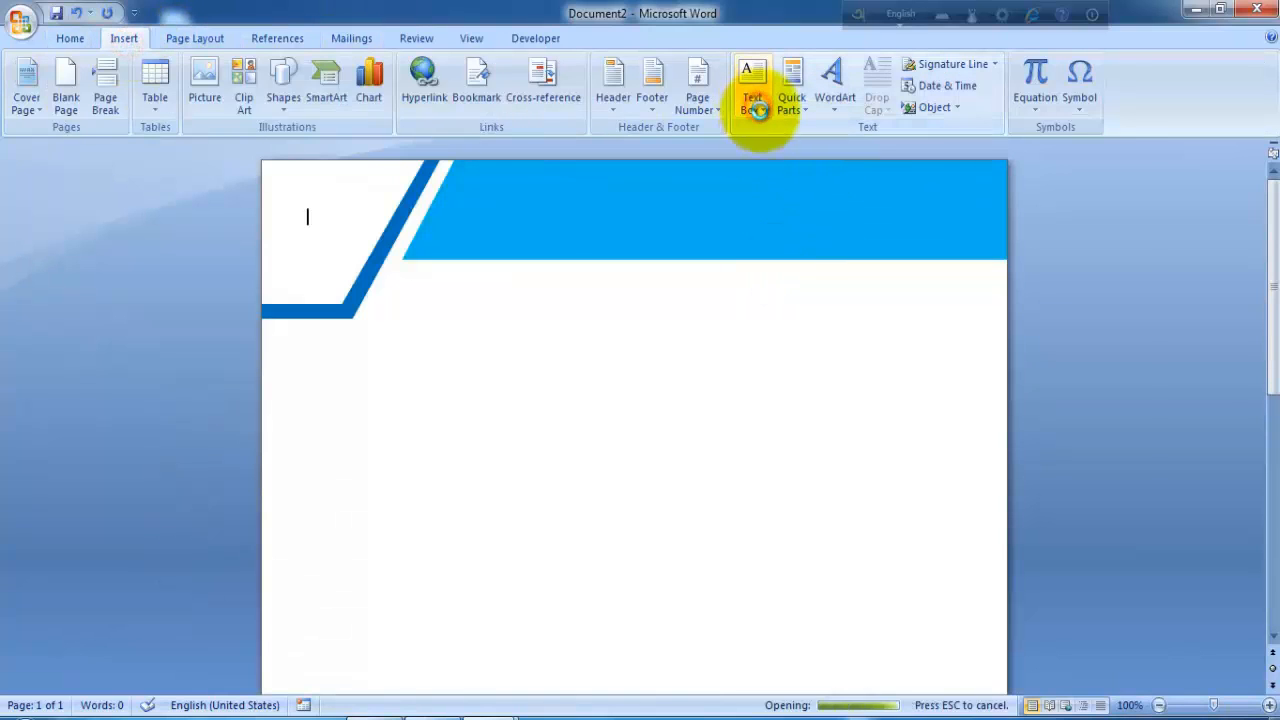
click(780, 496)
drag(272, 169, 399, 197)
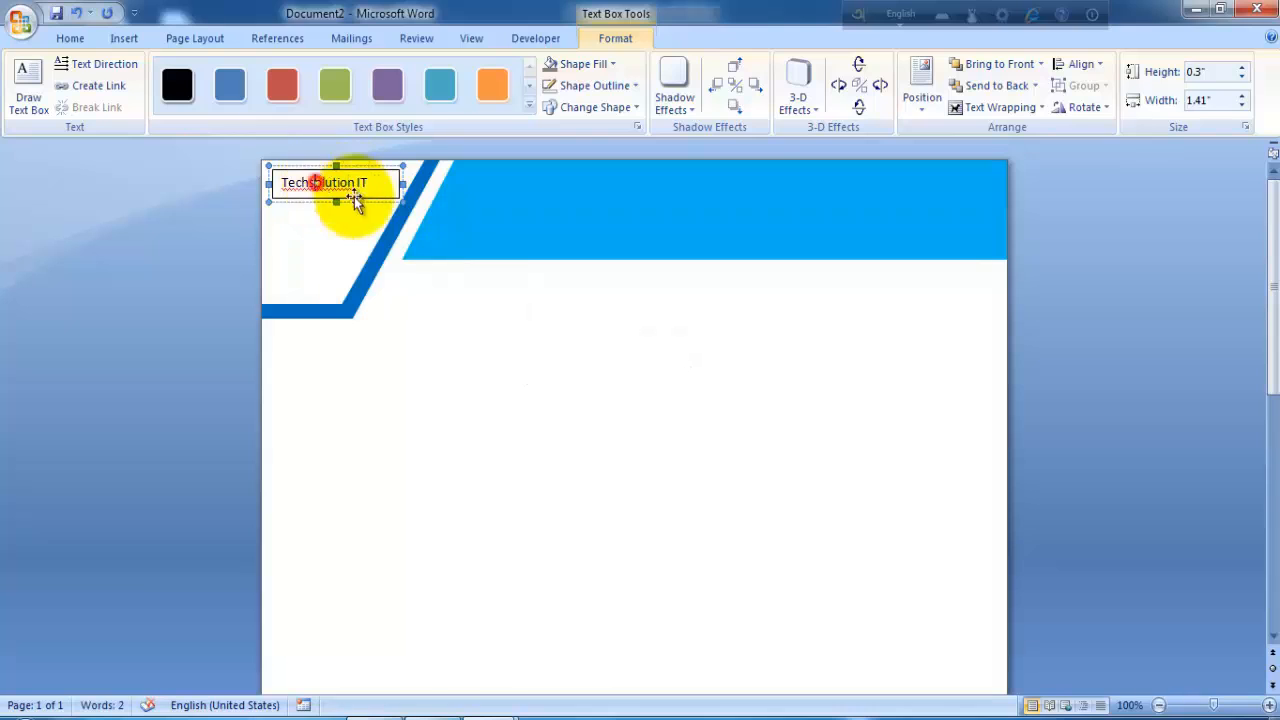
key(BackSpace)
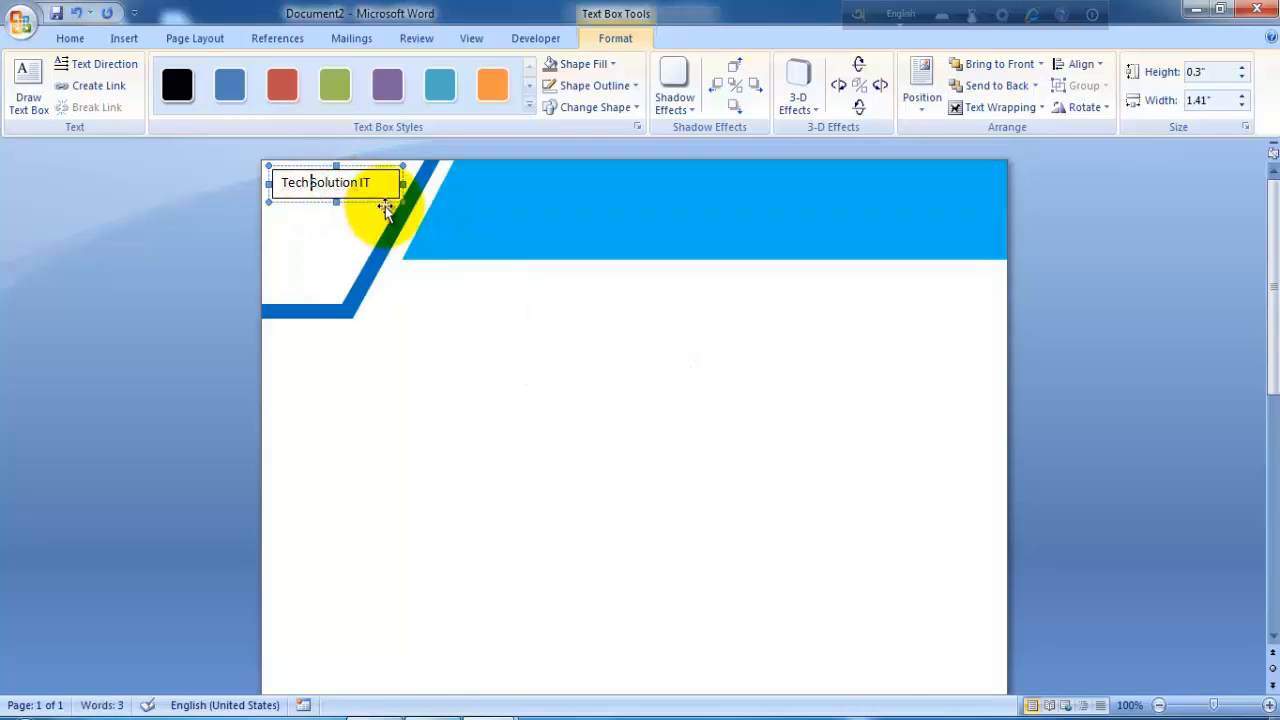
drag(373, 184, 290, 184)
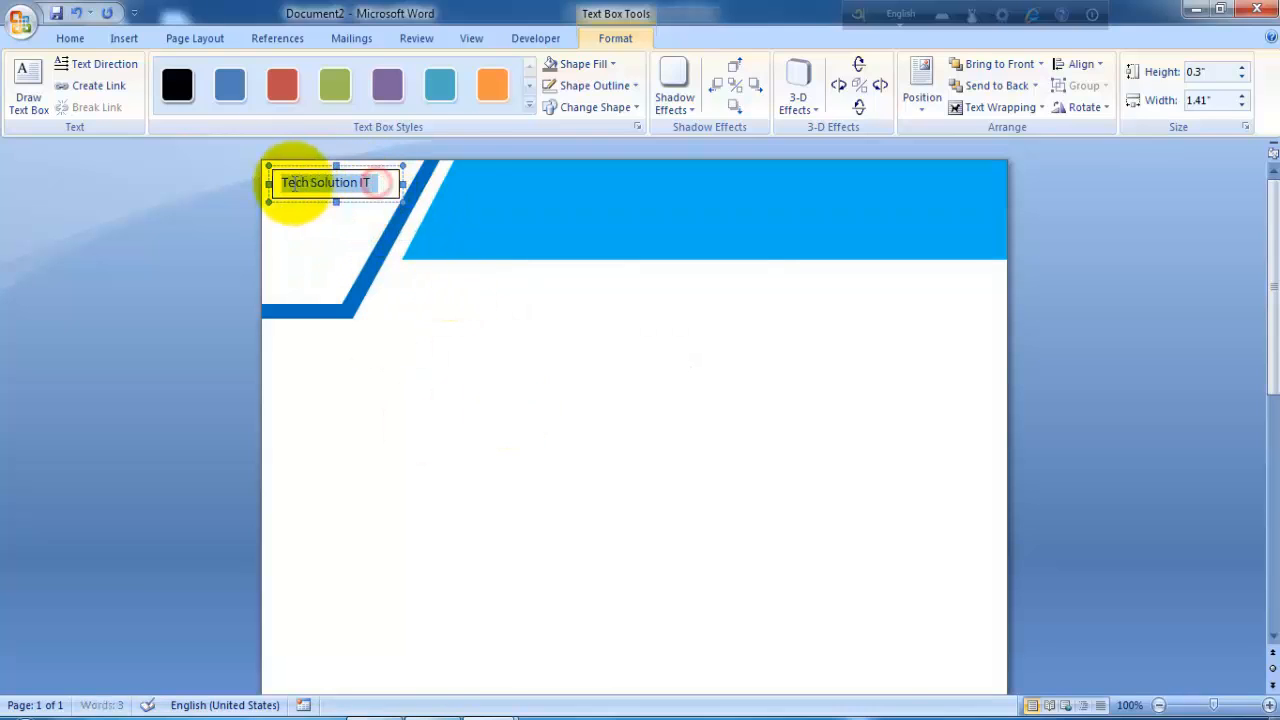
click(72, 42)
click(256, 70)
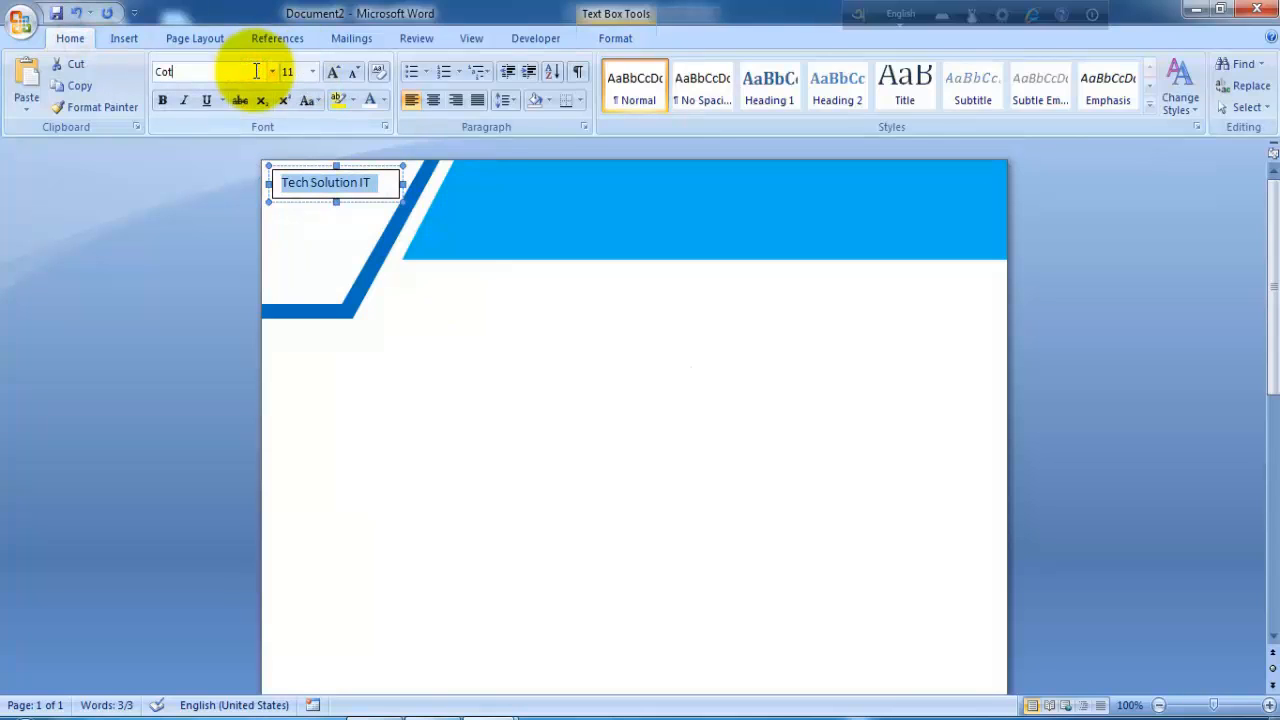
click(465, 285)
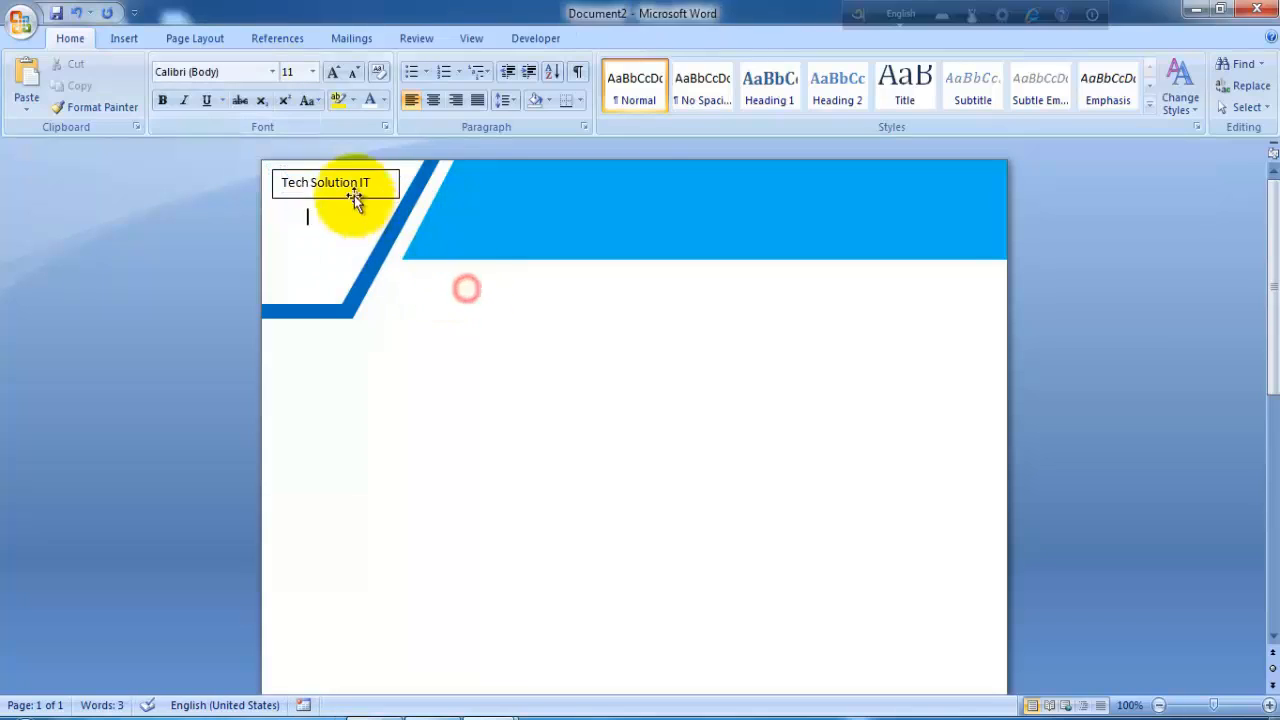
Step: Set the "Tech Solution IT" text to font size 14 and widen its text box to fit it on one line
click(391, 194)
drag(380, 183, 281, 183)
click(333, 72)
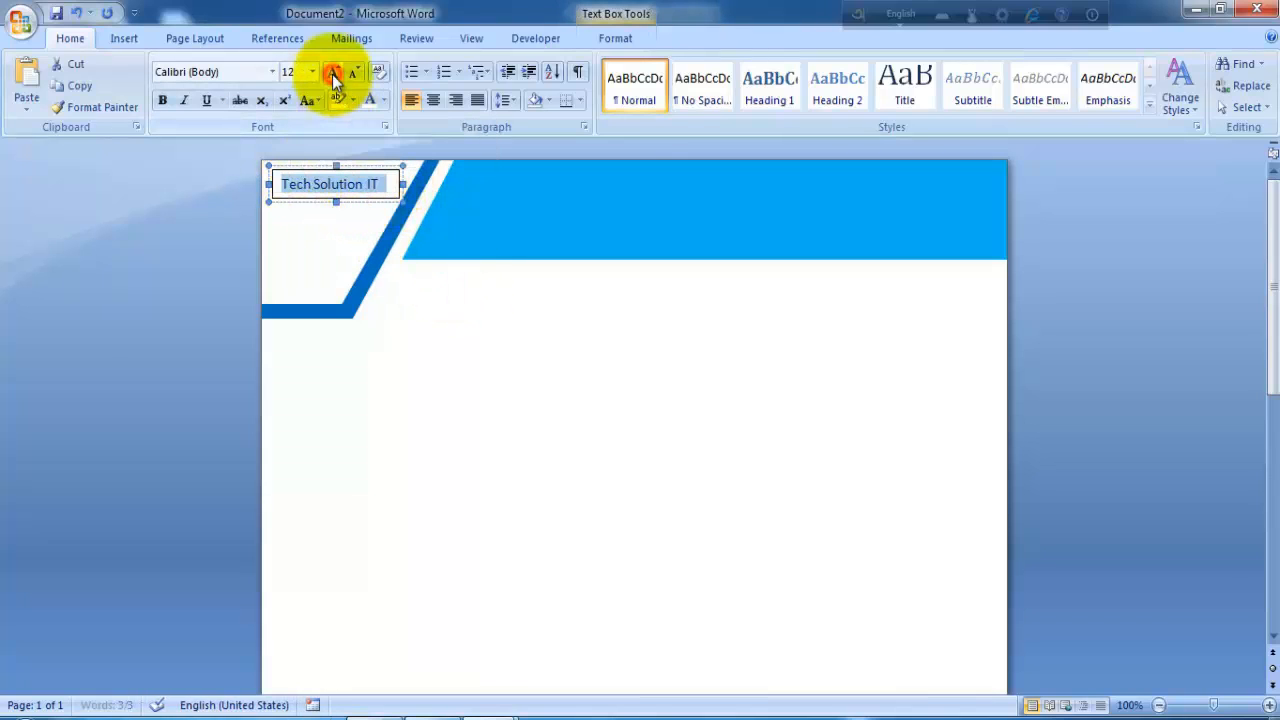
click(333, 72)
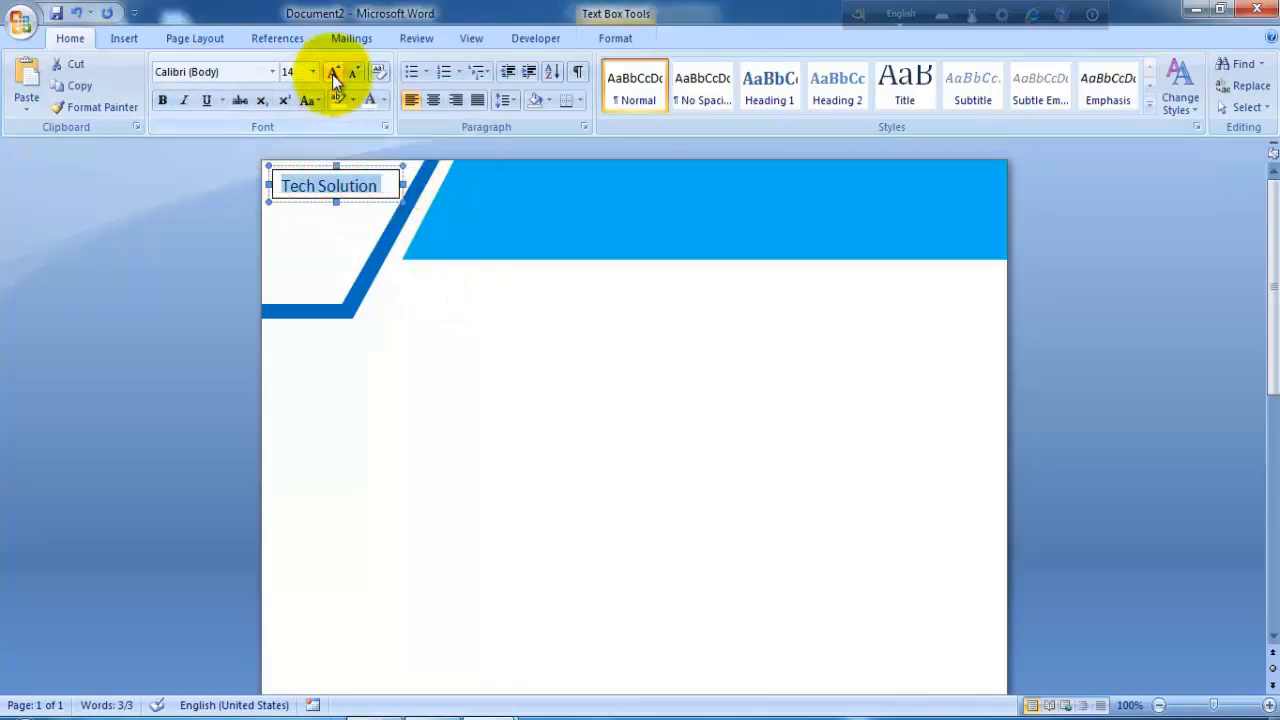
click(406, 184)
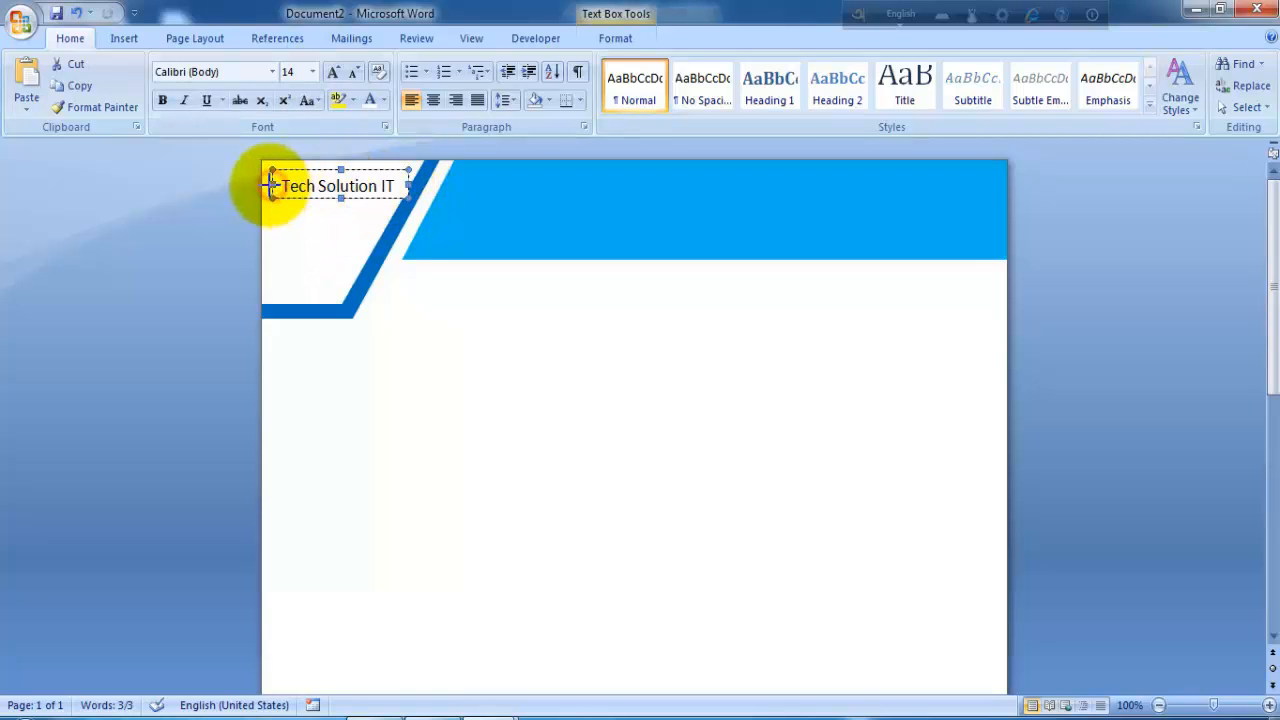
Step: Make the "Tech Solution IT" text bold and extend the lower edge of its text box slightly downward
drag(400, 180, 286, 186)
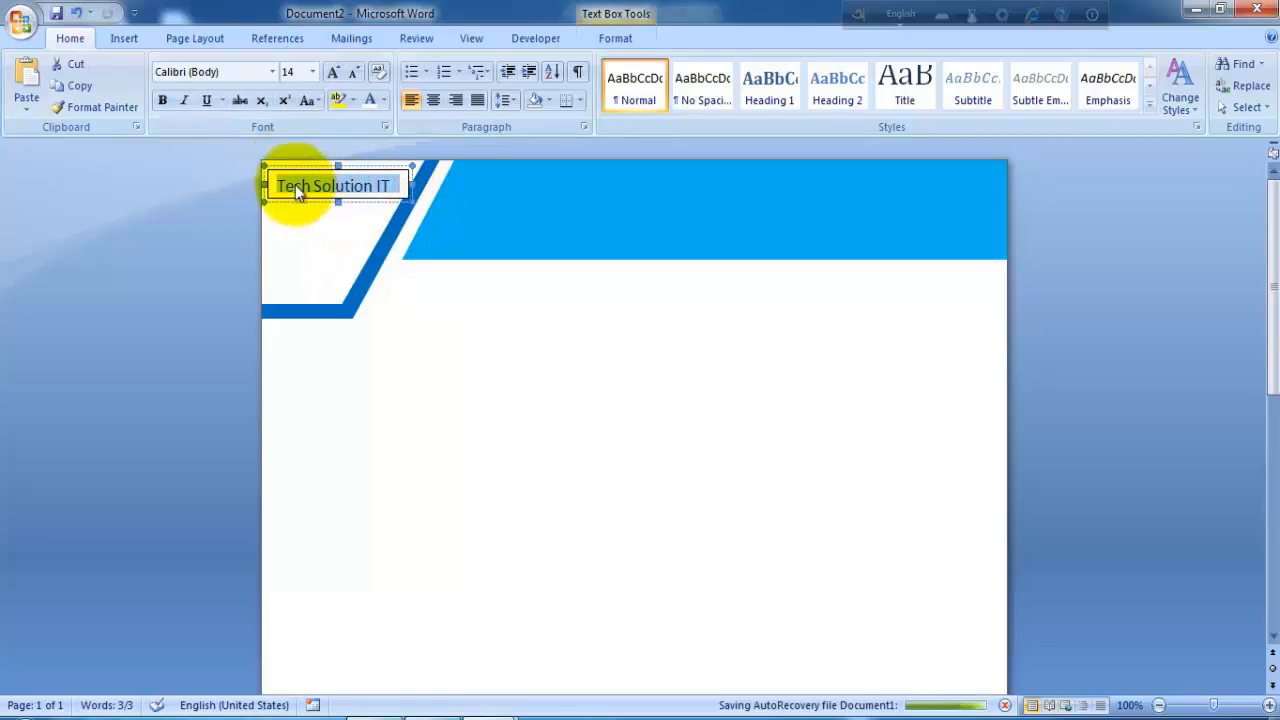
click(166, 102)
click(340, 204)
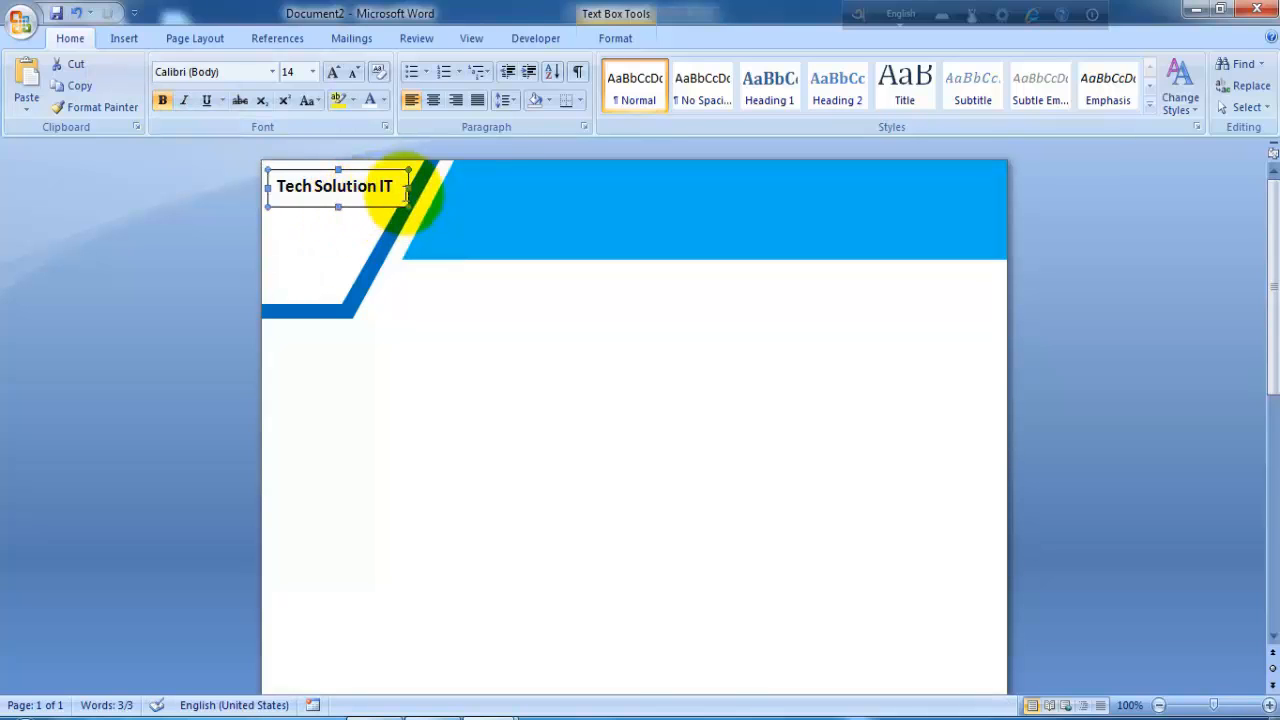
Step: Colour the "Tech Solution IT" text light blue
drag(392, 184, 306, 186)
click(383, 100)
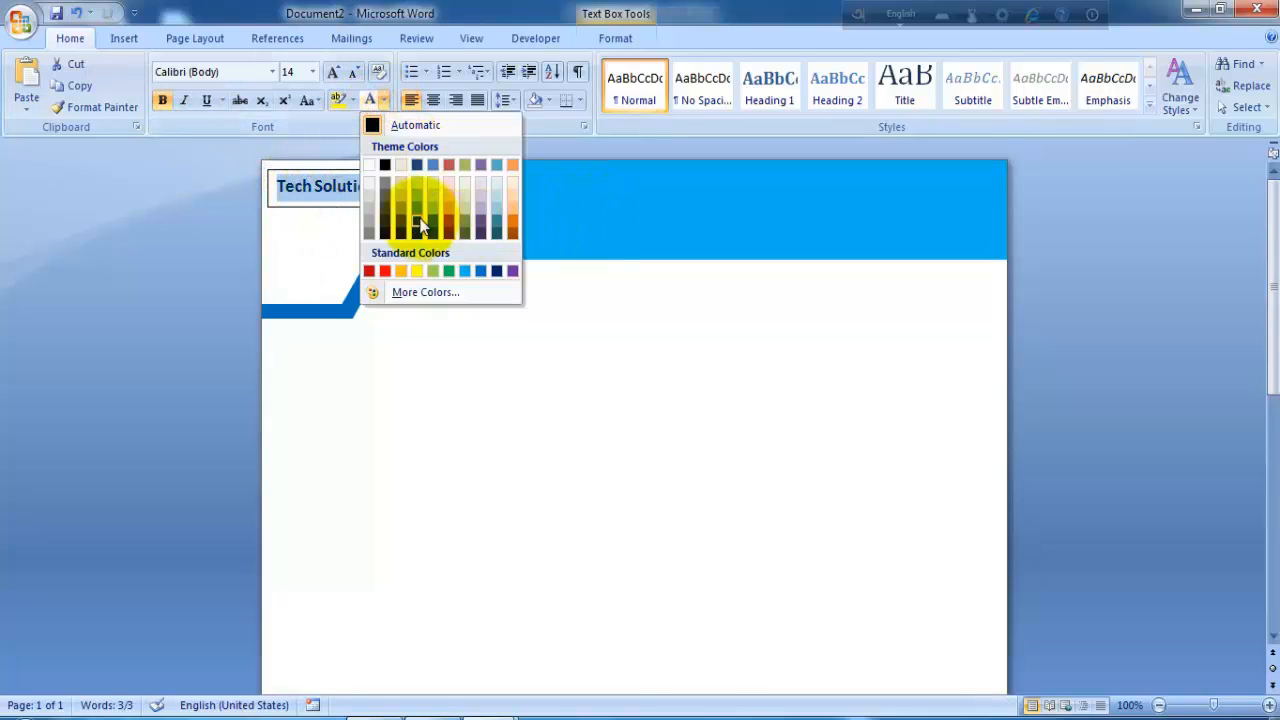
click(472, 278)
Step: Remove the outline and the fill from the "Tech Solution IT" text box
click(380, 190)
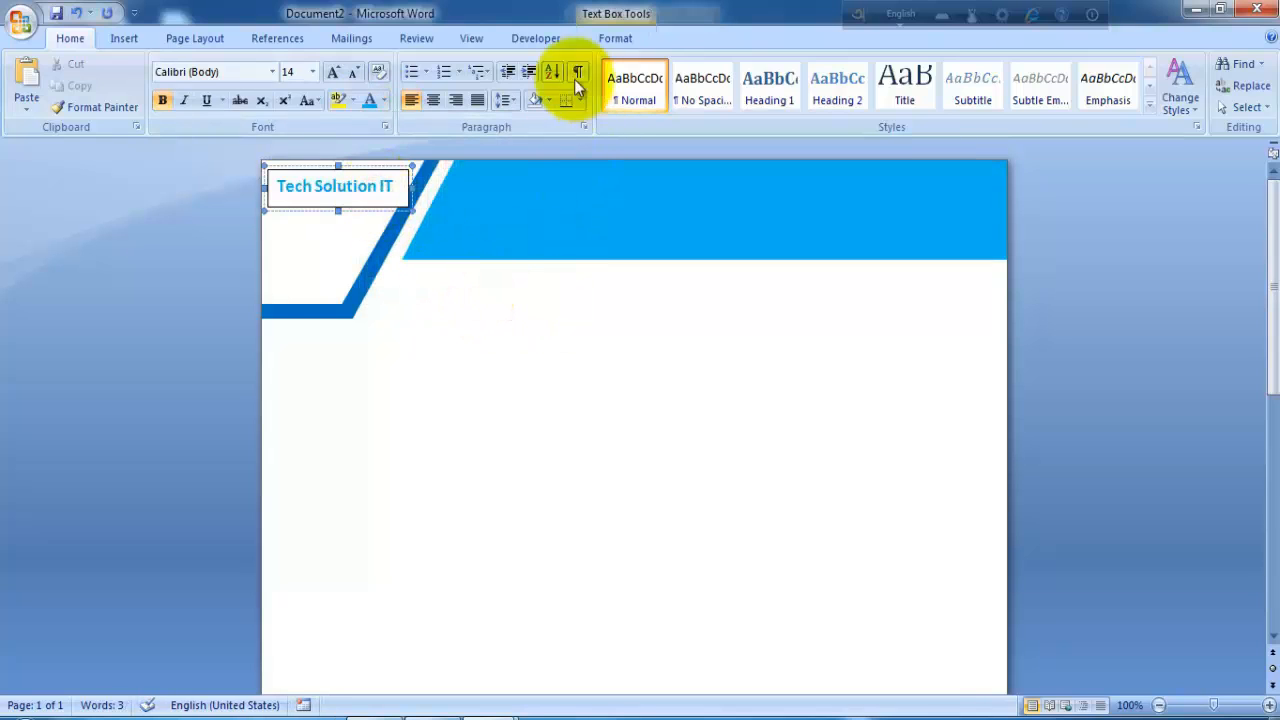
click(596, 39)
click(636, 85)
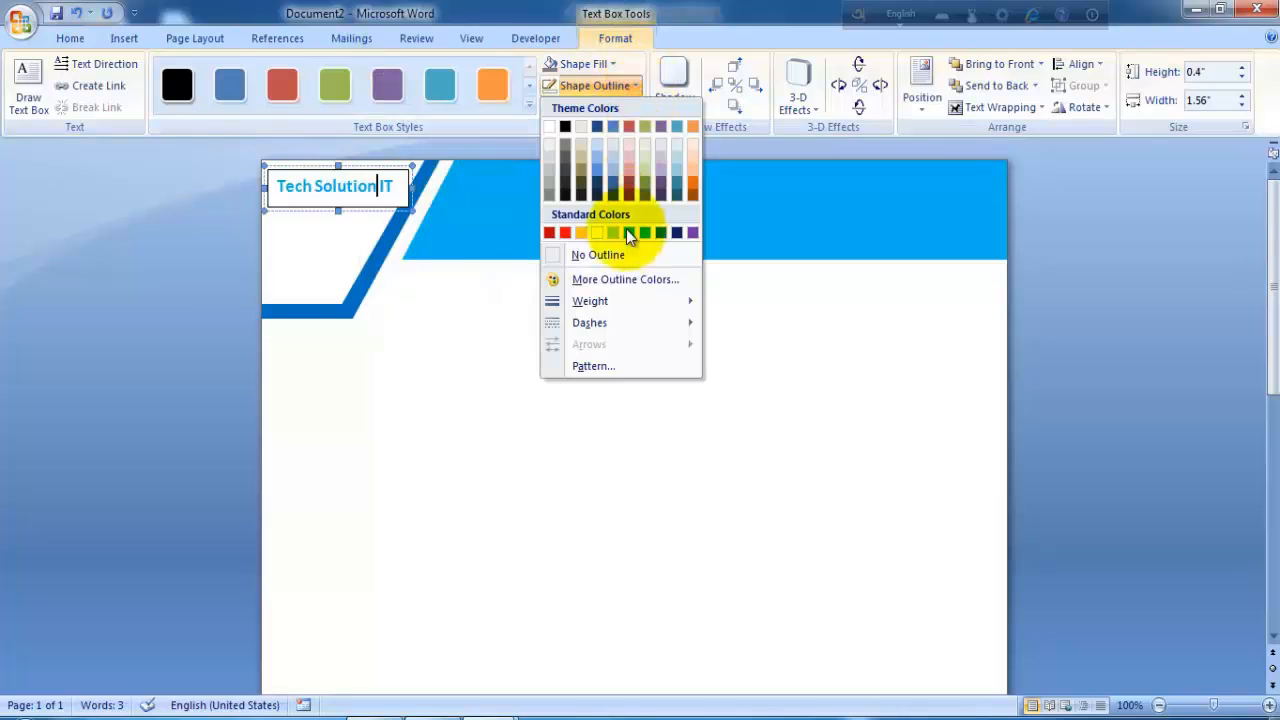
click(598, 255)
click(584, 64)
click(600, 232)
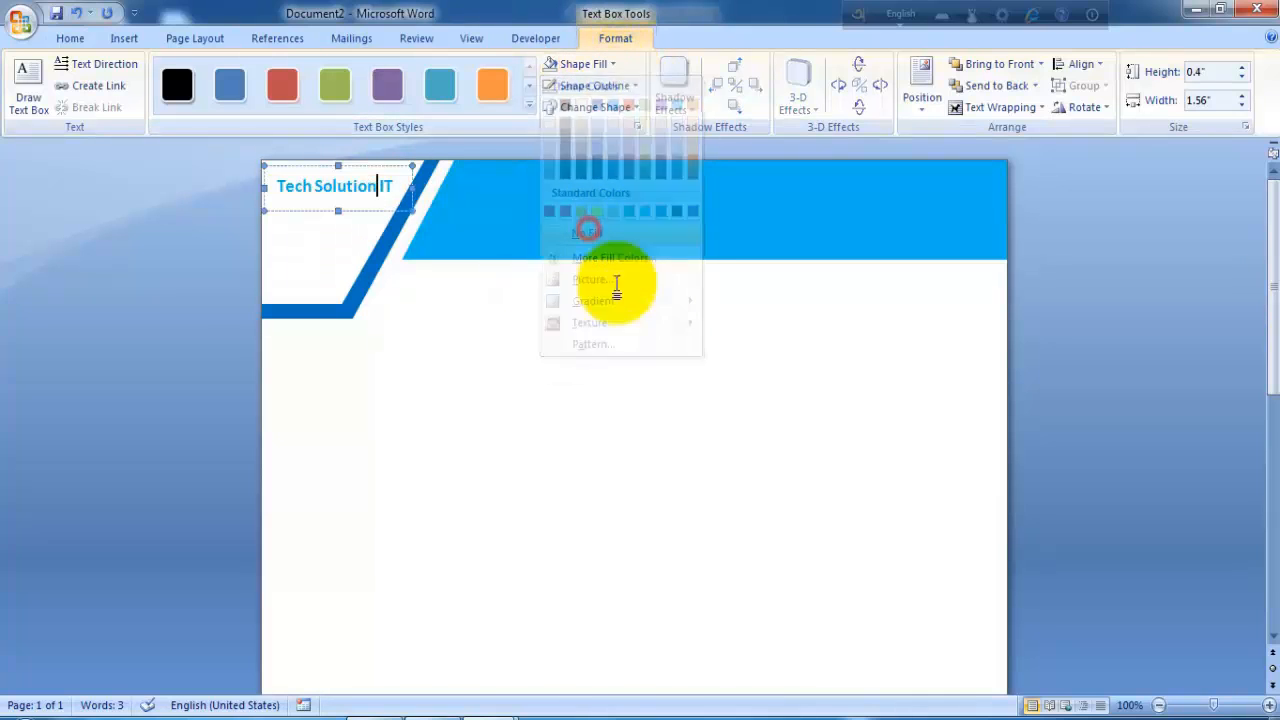
click(670, 358)
Step: Insert the company logo picture from the Desktop into the page
click(135, 40)
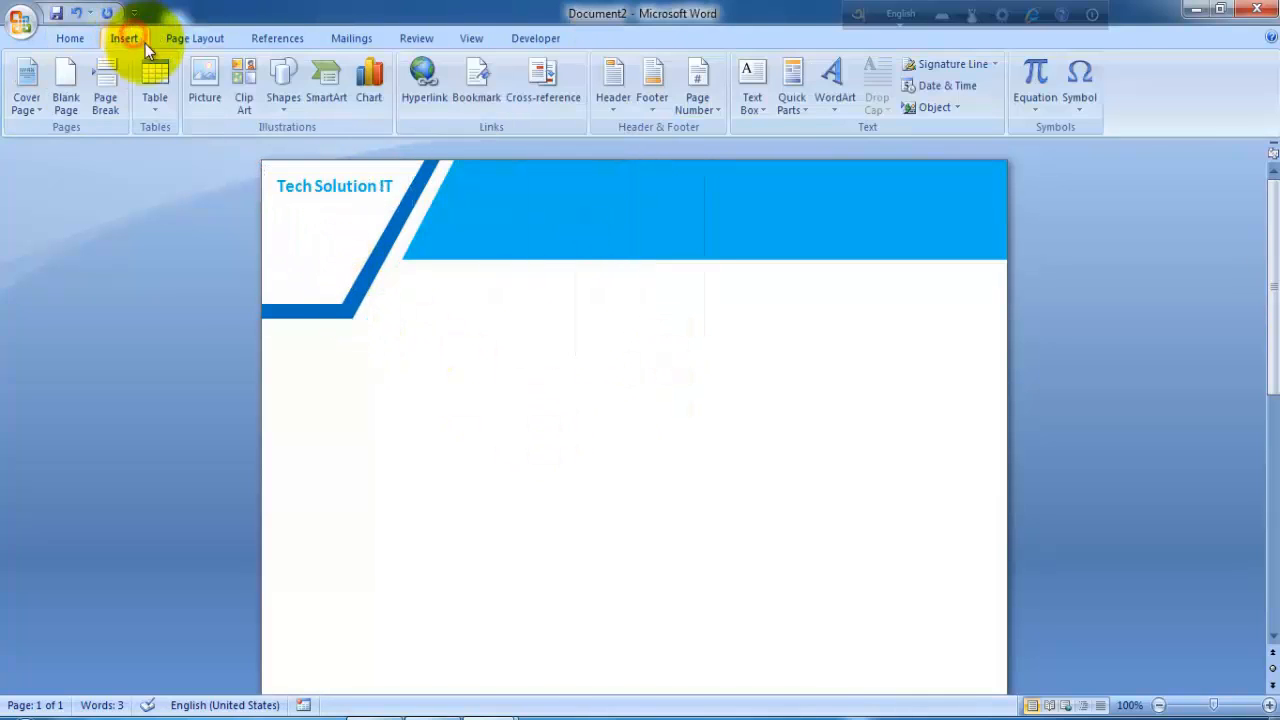
click(212, 105)
click(80, 176)
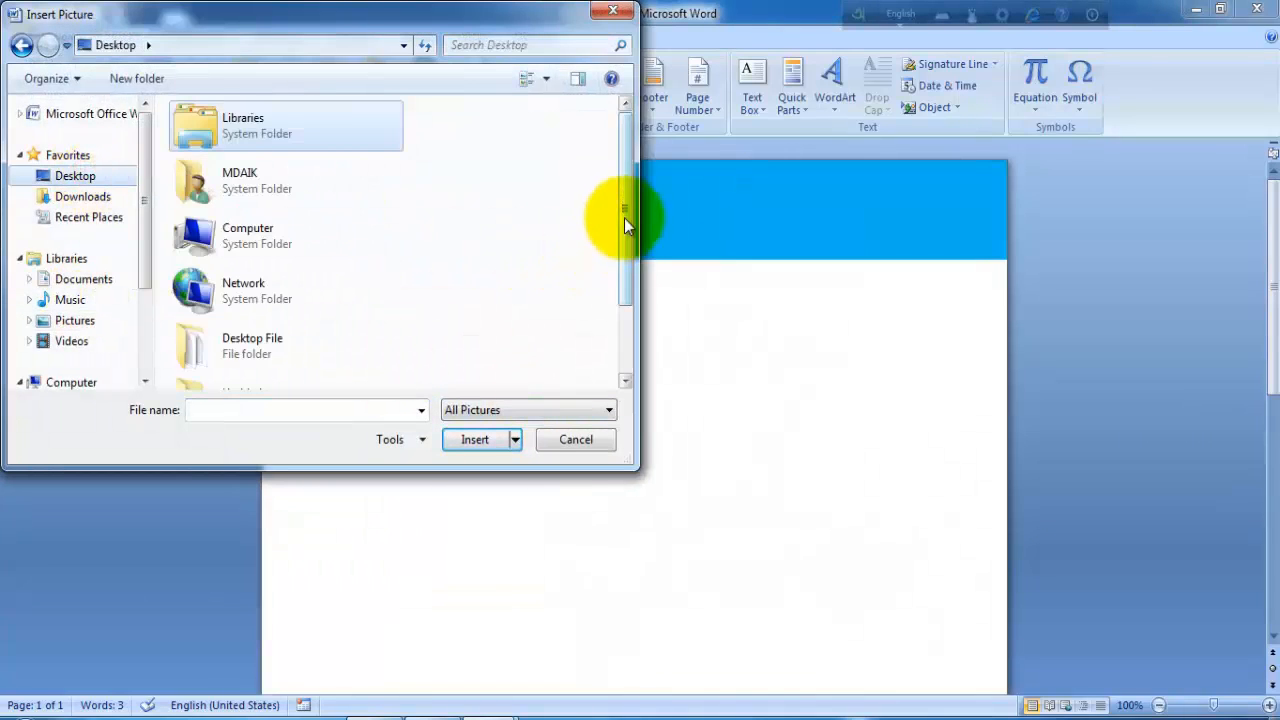
drag(624, 218, 624, 298)
click(230, 350)
click(474, 440)
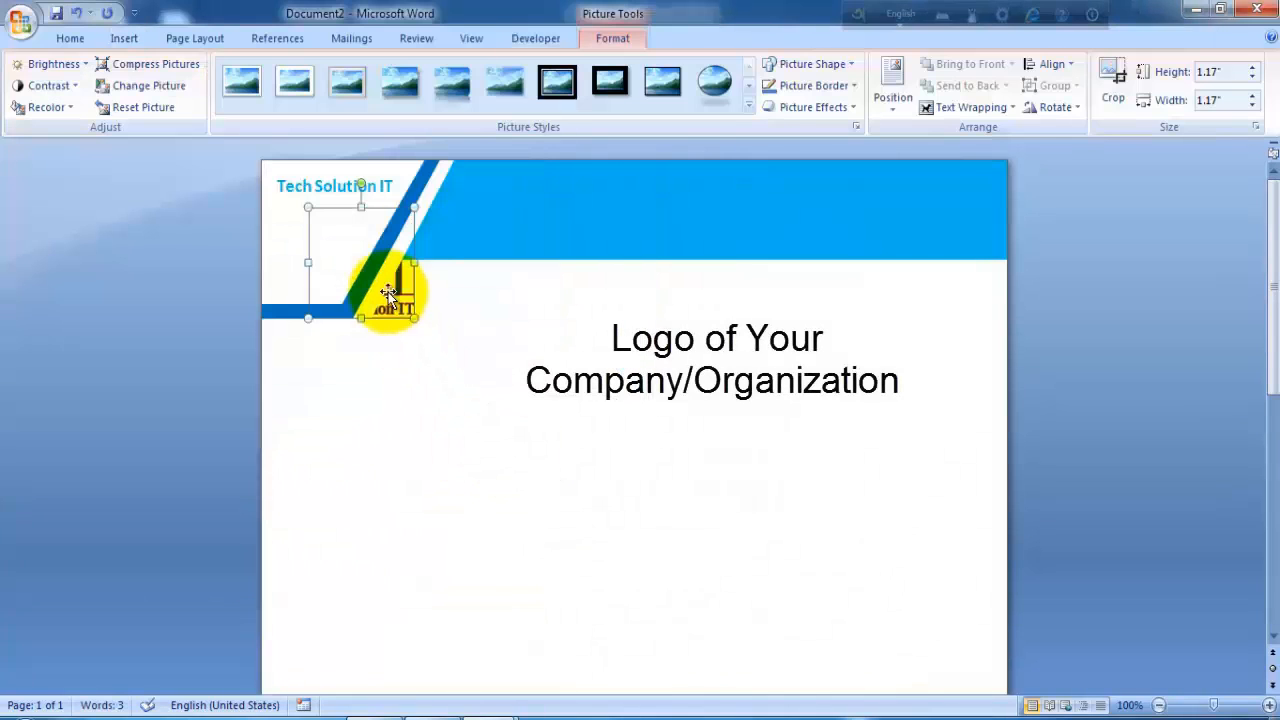
Step: Set the logo's text wrapping to Top and Bottom and shrink it to about 0.49" square below the company name
right_click(401, 299)
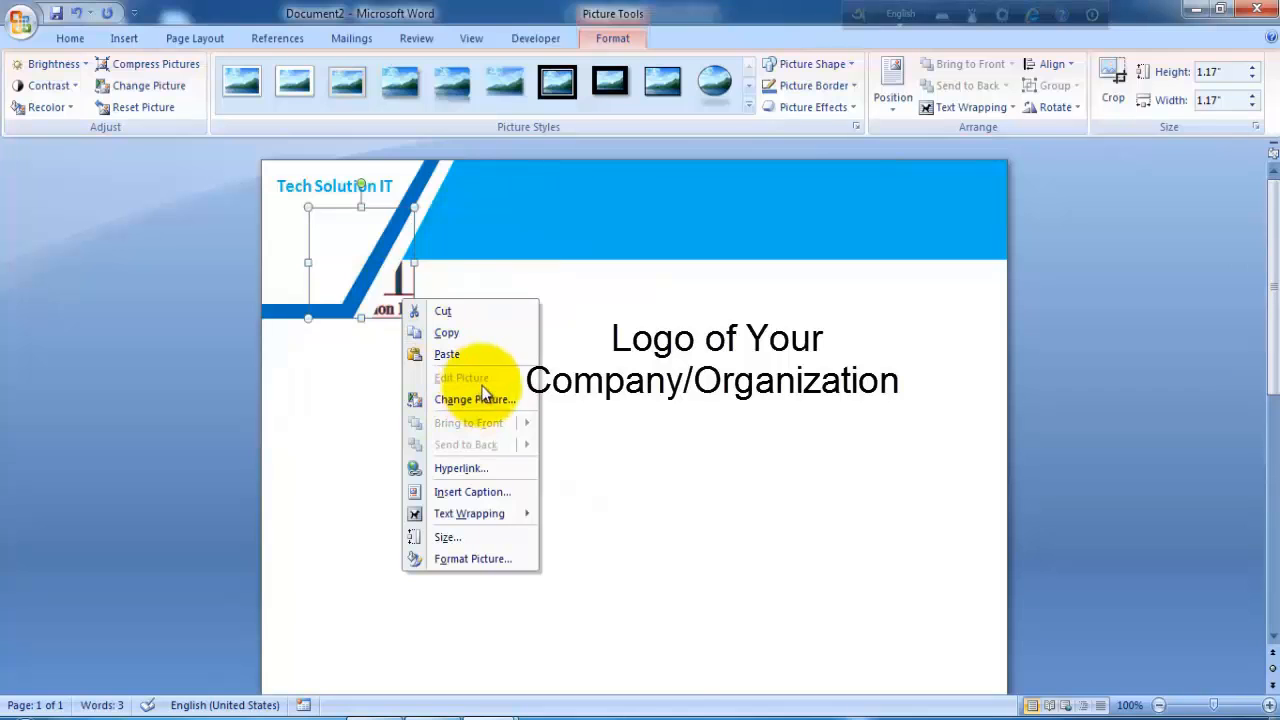
mouse_move(503, 511)
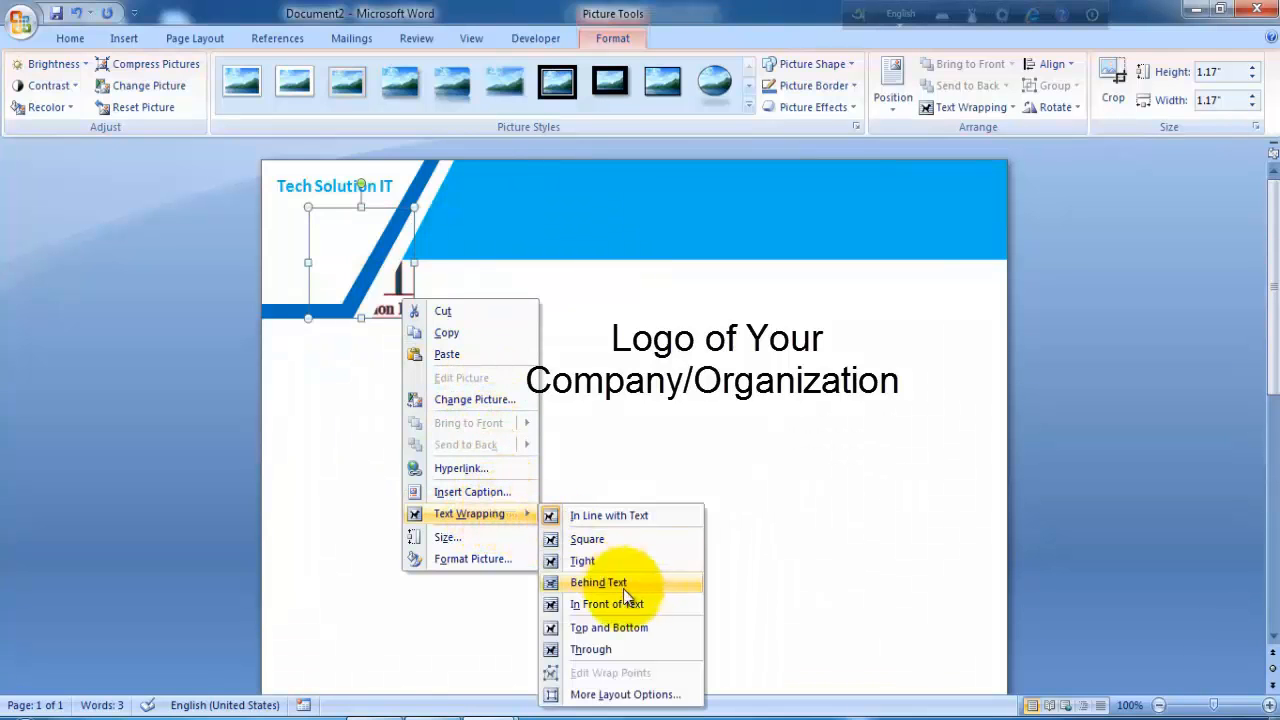
click(608, 627)
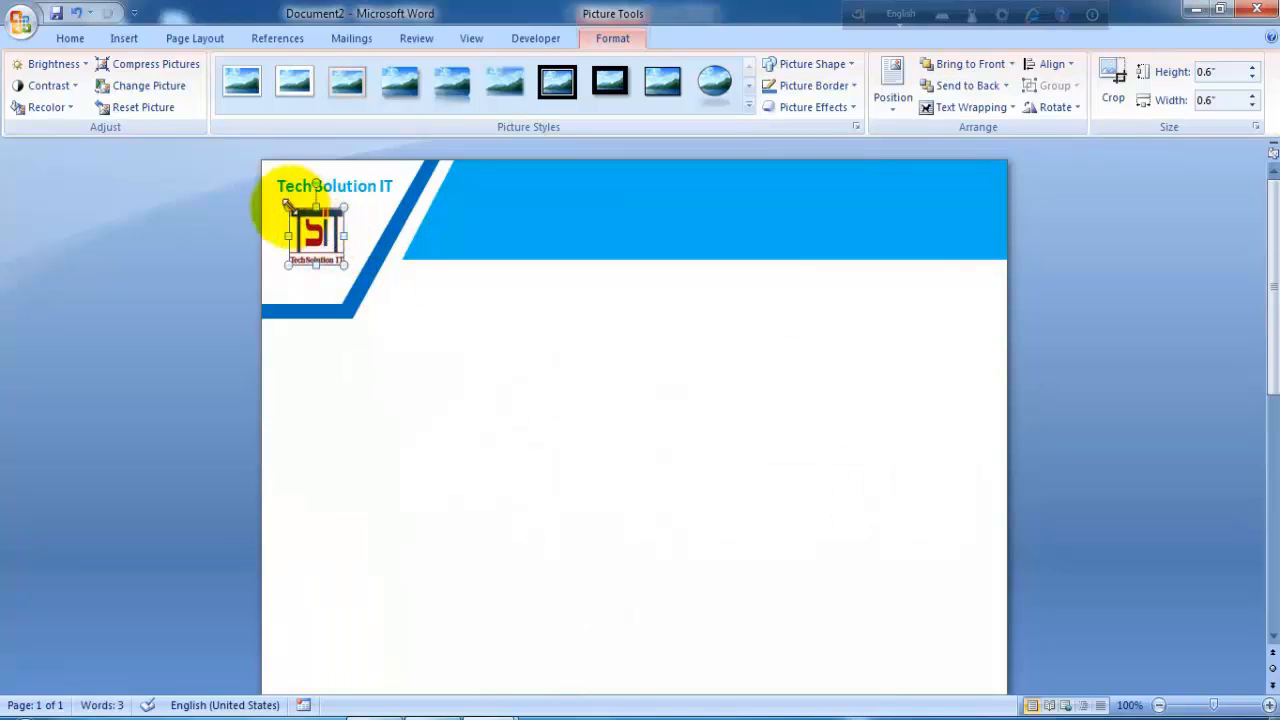
drag(287, 205, 336, 230)
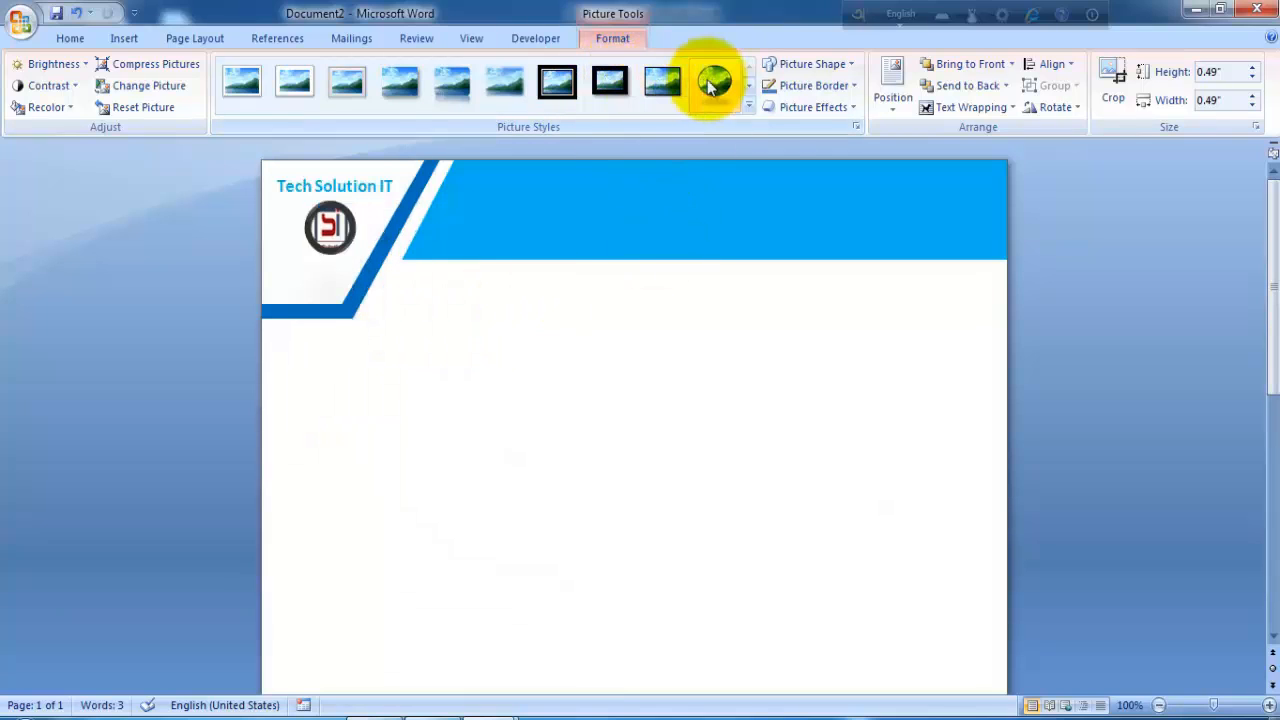
Step: Apply the simple white frame picture style to the logo and nudge it slightly down
click(252, 90)
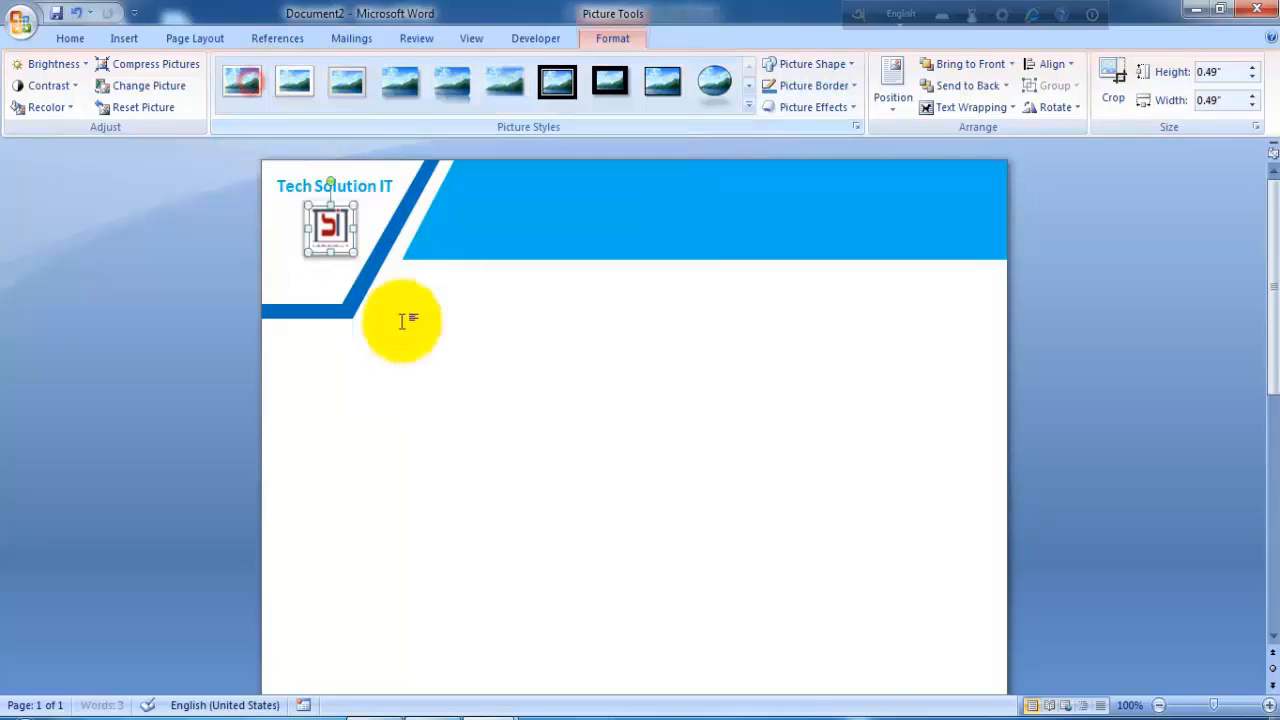
click(491, 371)
click(348, 240)
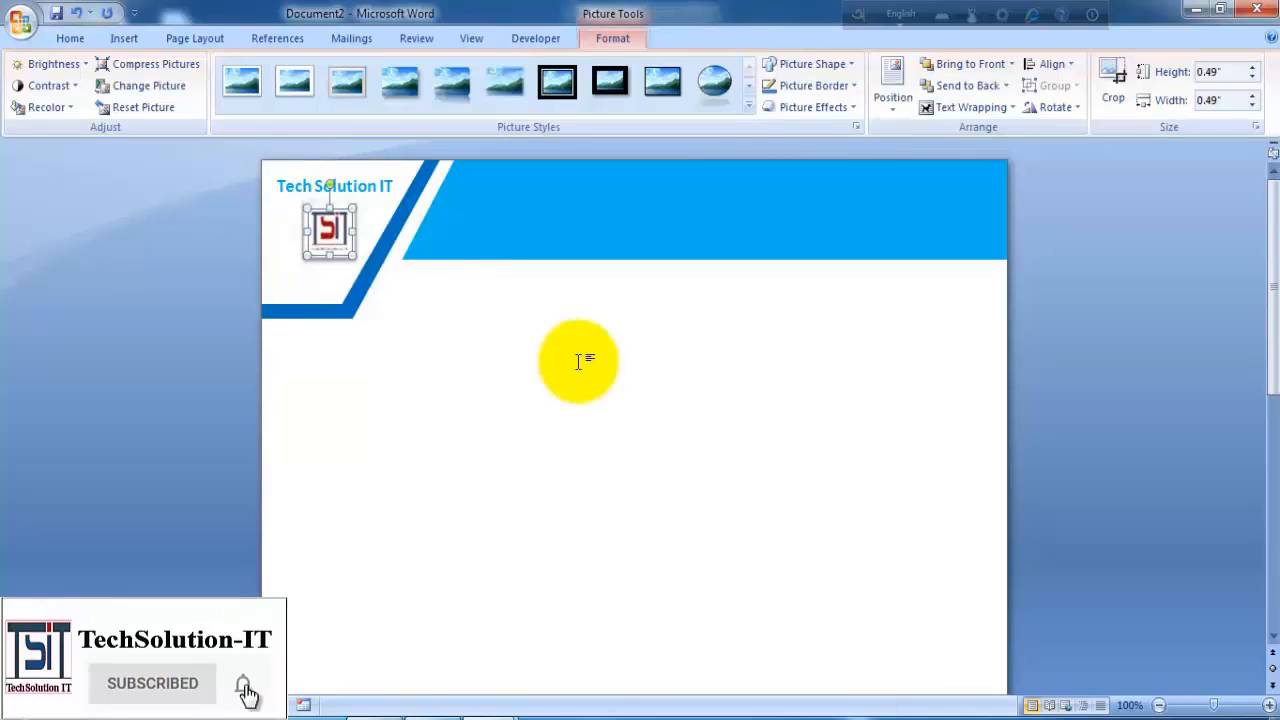
click(480, 371)
click(197, 38)
click(540, 39)
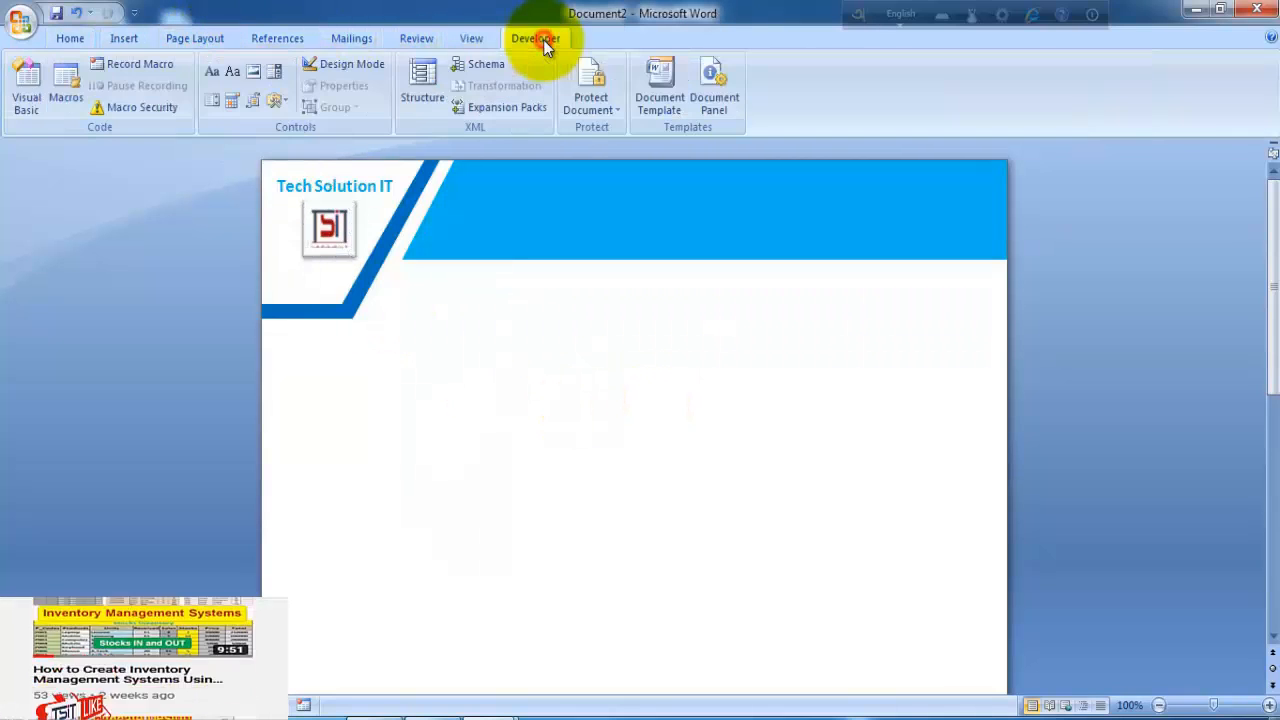
click(127, 39)
Step: Add a custom picture watermark from the tsit image on the Desktop, with 100% scale and washout
click(208, 38)
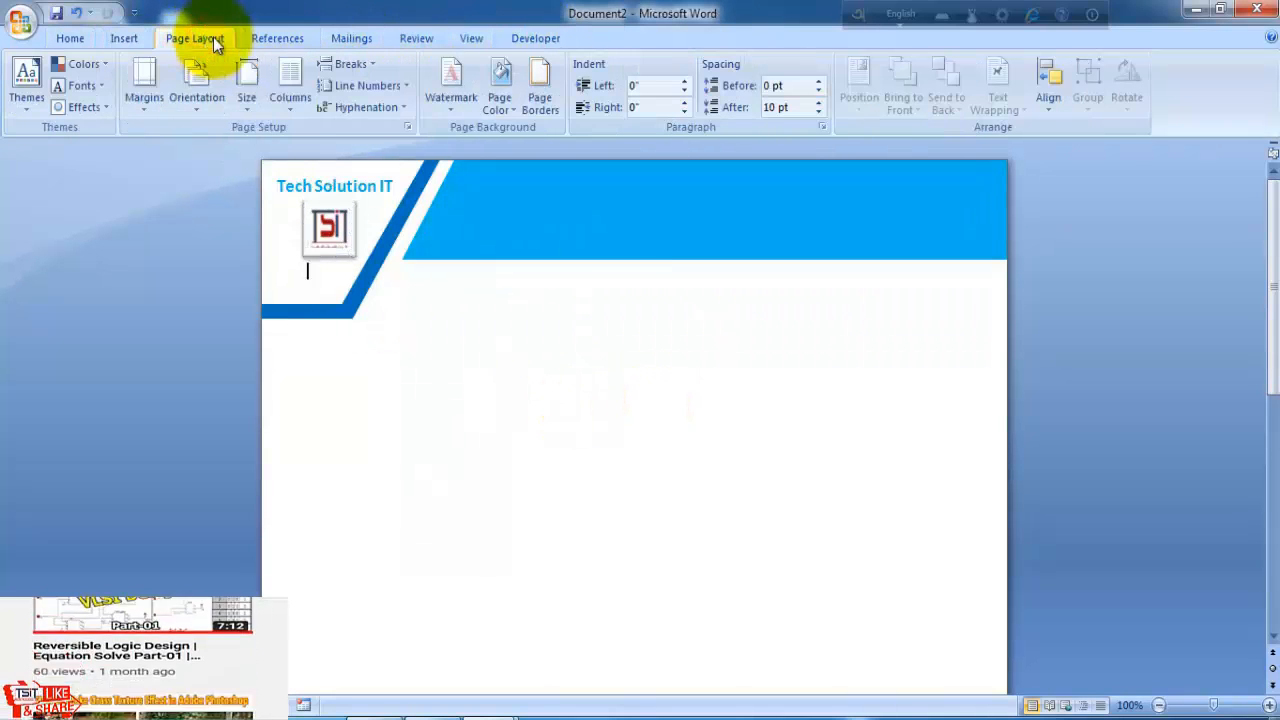
click(455, 106)
click(500, 494)
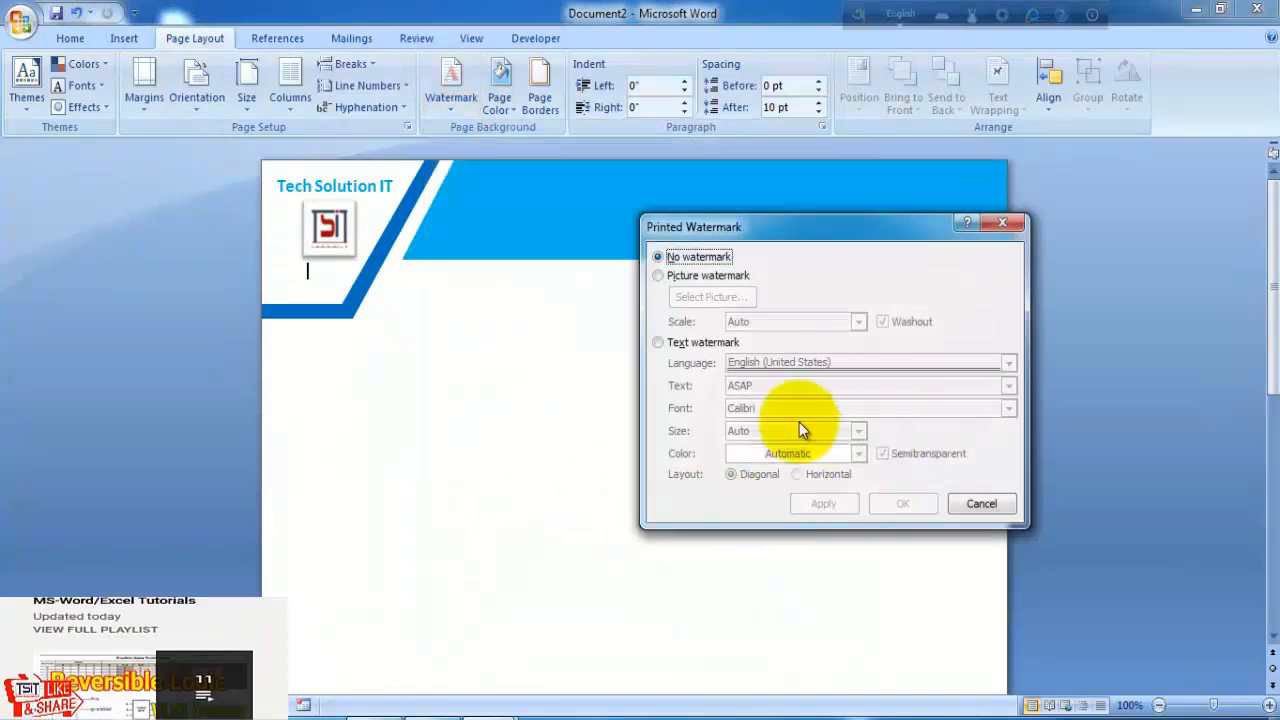
click(658, 275)
click(710, 296)
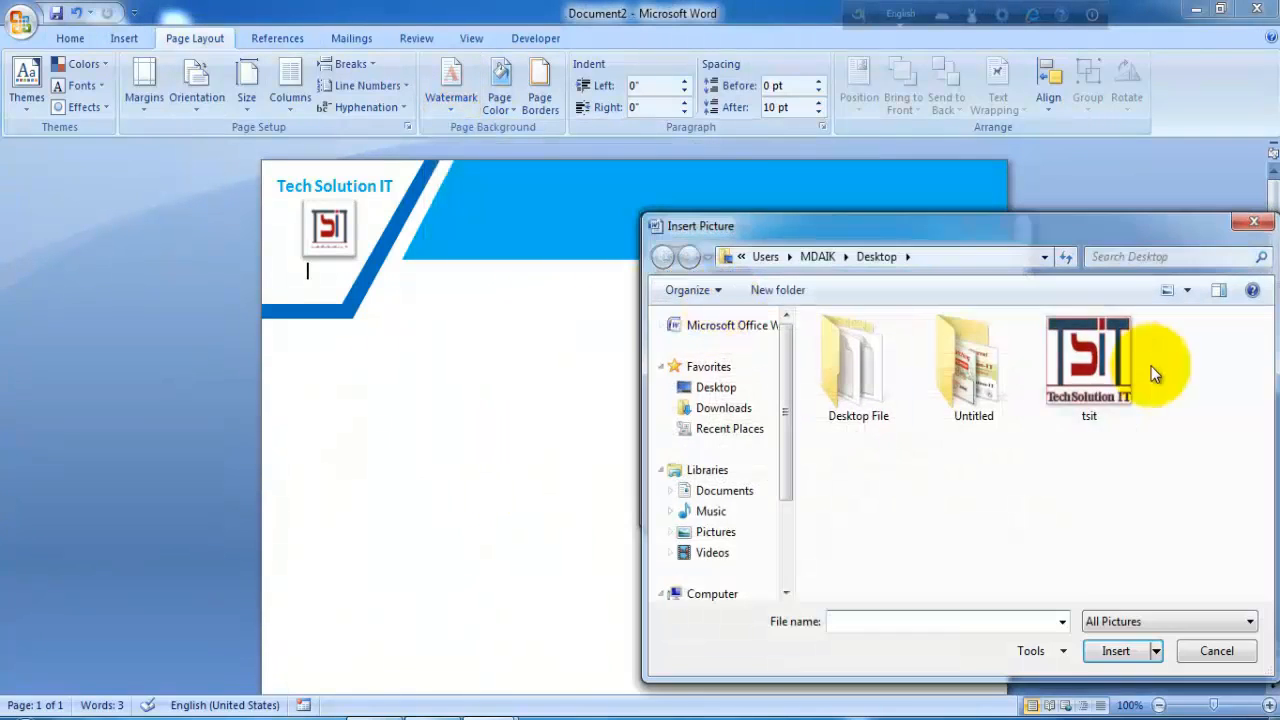
click(1134, 656)
click(857, 321)
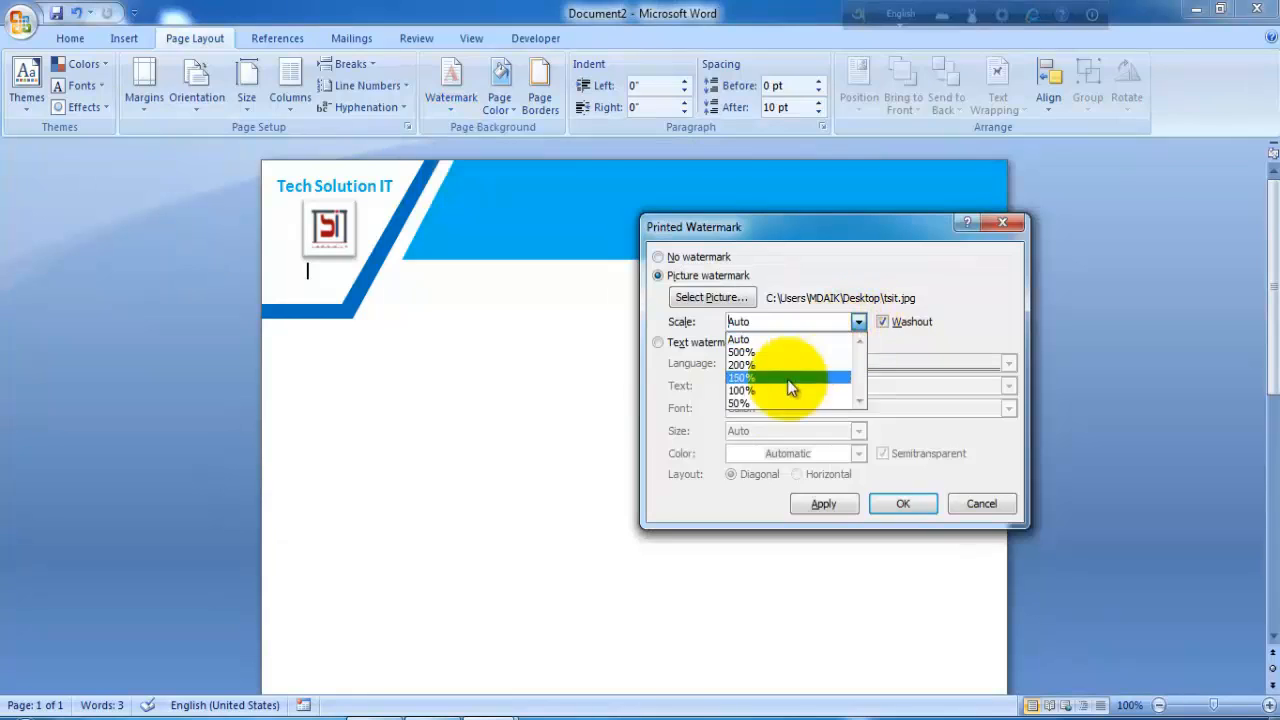
click(774, 388)
click(903, 503)
scroll(794, 471, down, 5)
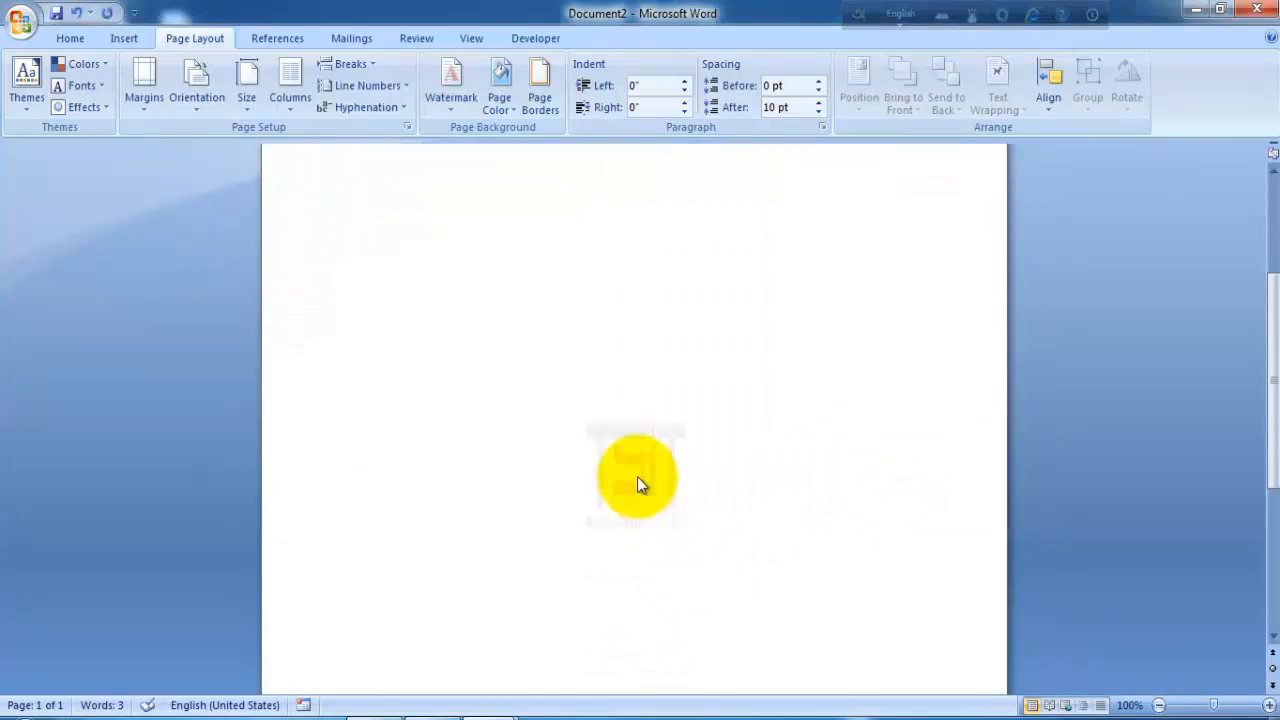
scroll(690, 506, up, 1)
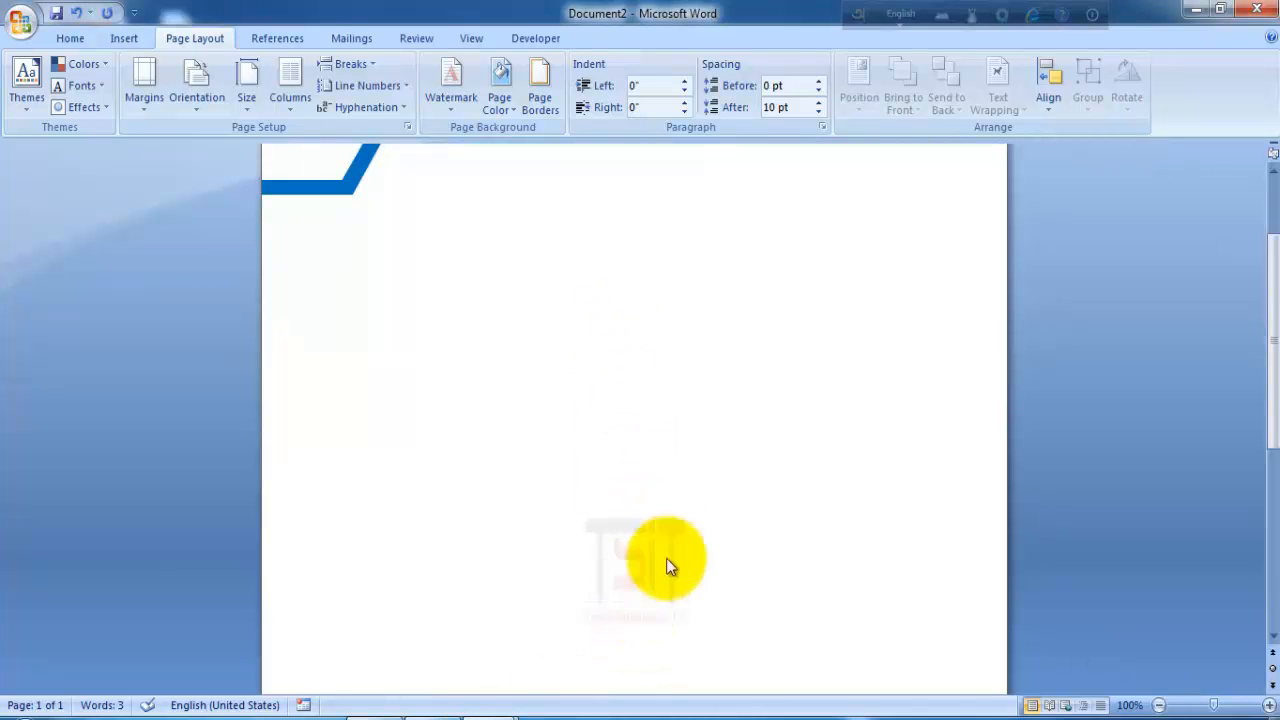
Step: Enlarge the picture watermark, trying a scale of 200% and settling on 500%
click(452, 92)
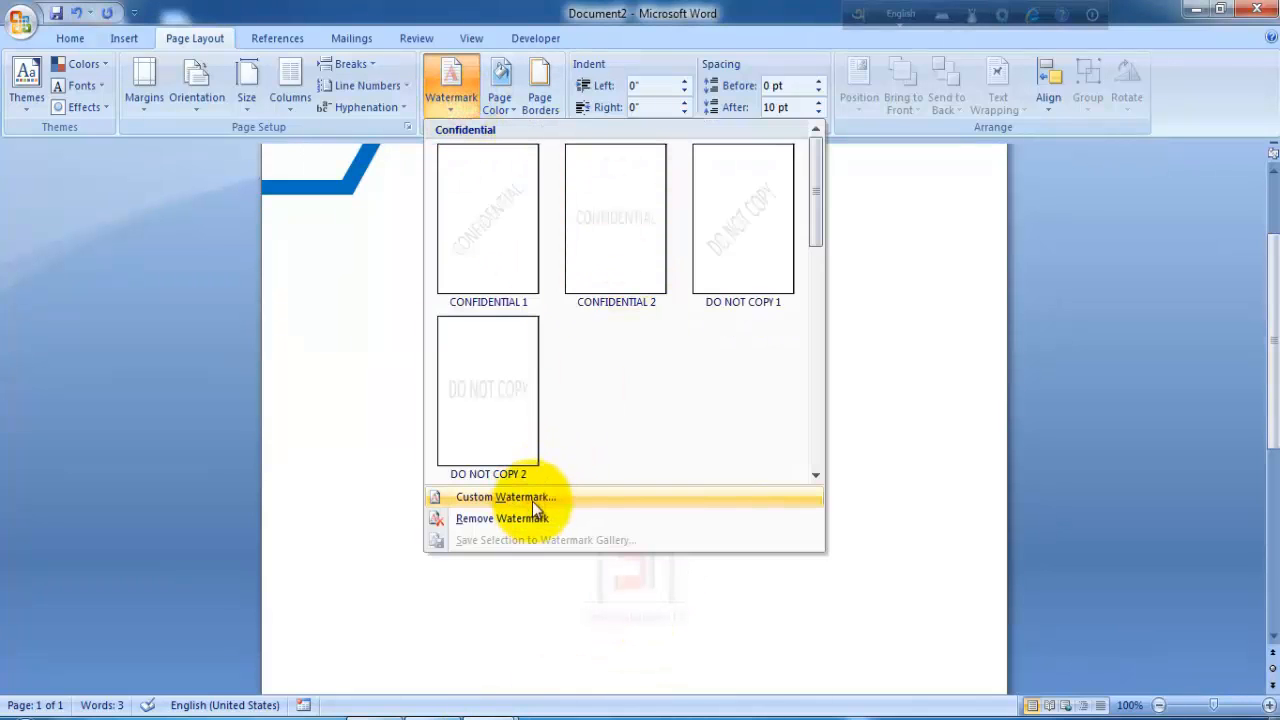
click(532, 494)
click(858, 321)
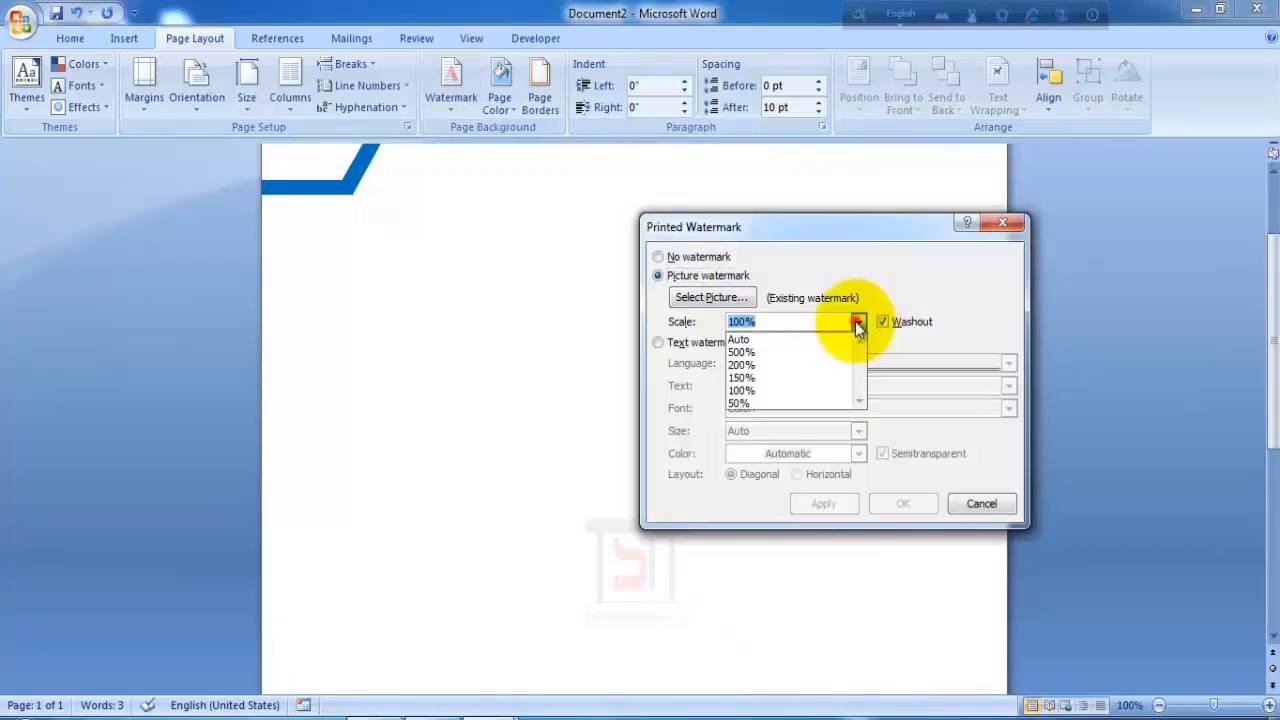
click(777, 368)
click(823, 503)
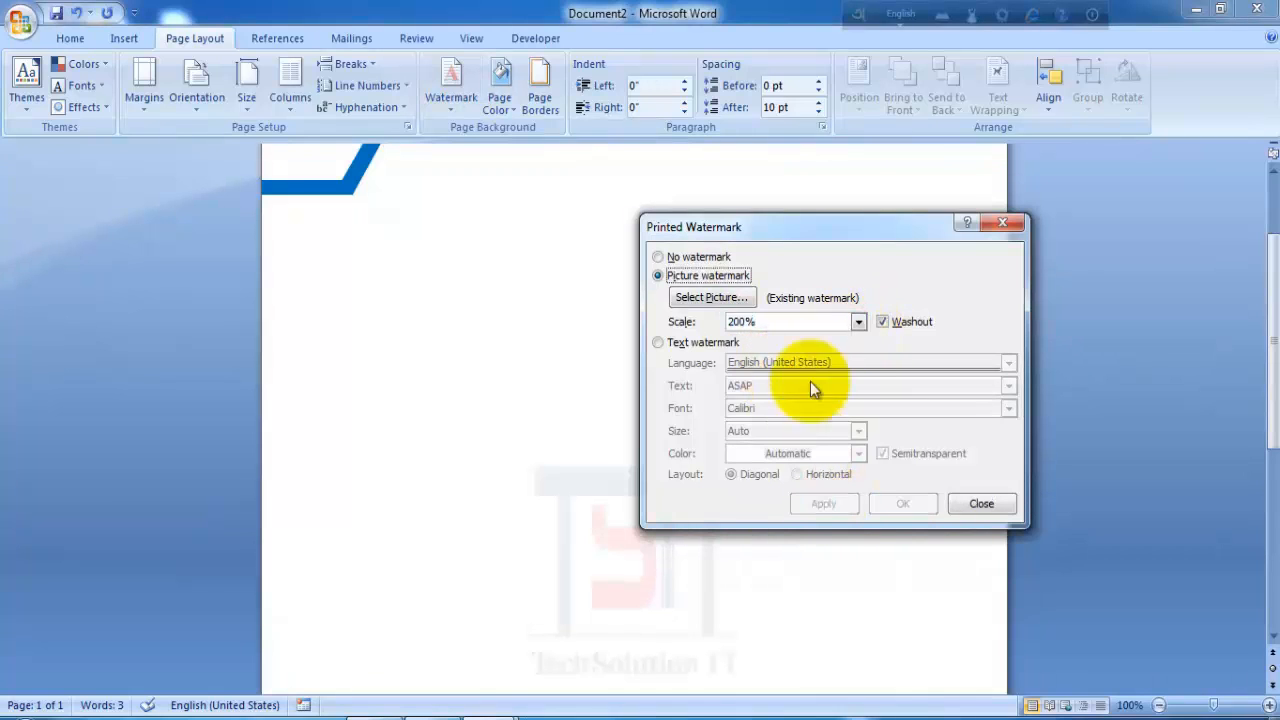
click(858, 321)
click(779, 352)
click(823, 503)
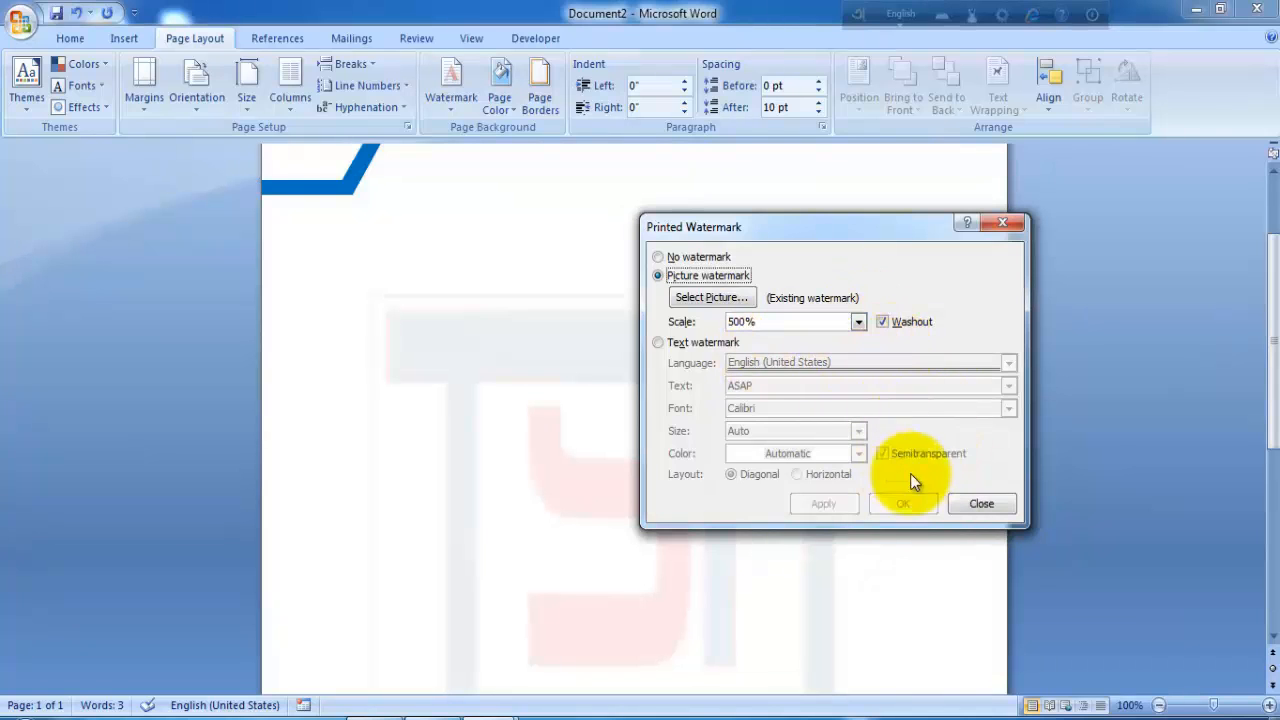
click(975, 505)
Step: Examine the whole page with its watermark at 50% zoom and return to a close view at 116%
scroll(844, 472, down, 5)
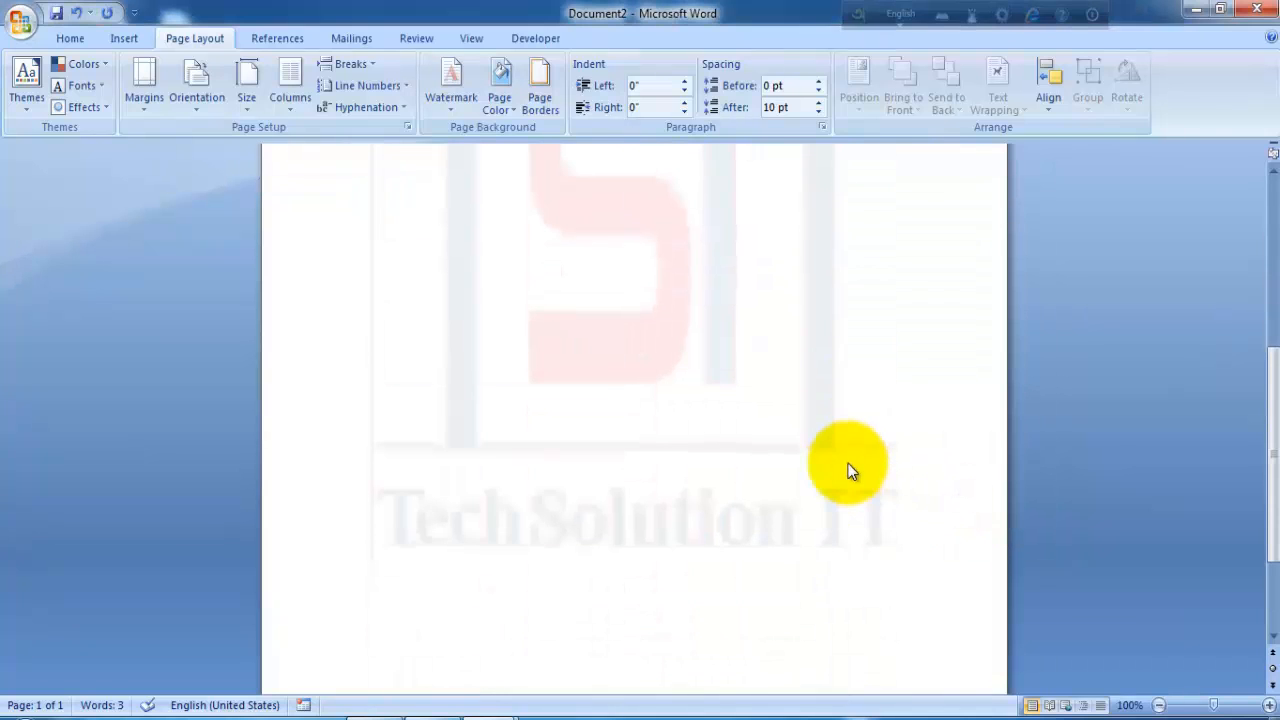
click(1159, 705)
click(1159, 705)
click(1159, 705)
click(1159, 705)
click(1159, 705)
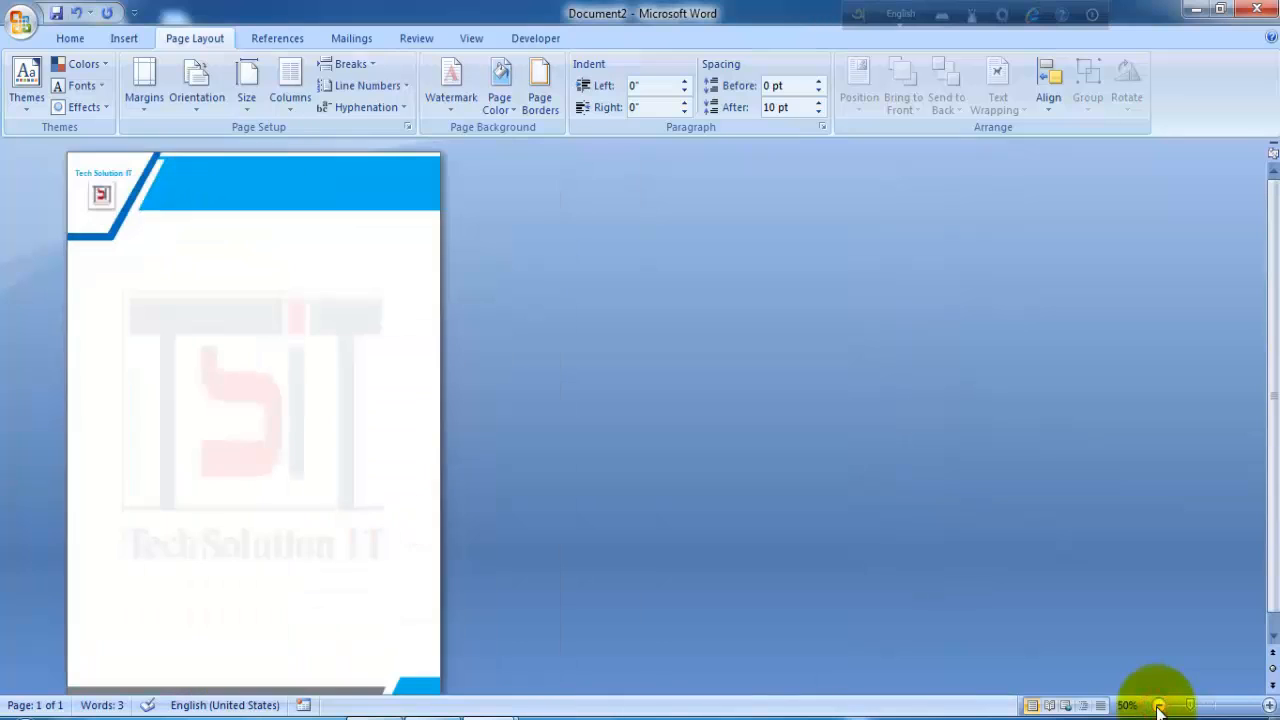
click(1214, 706)
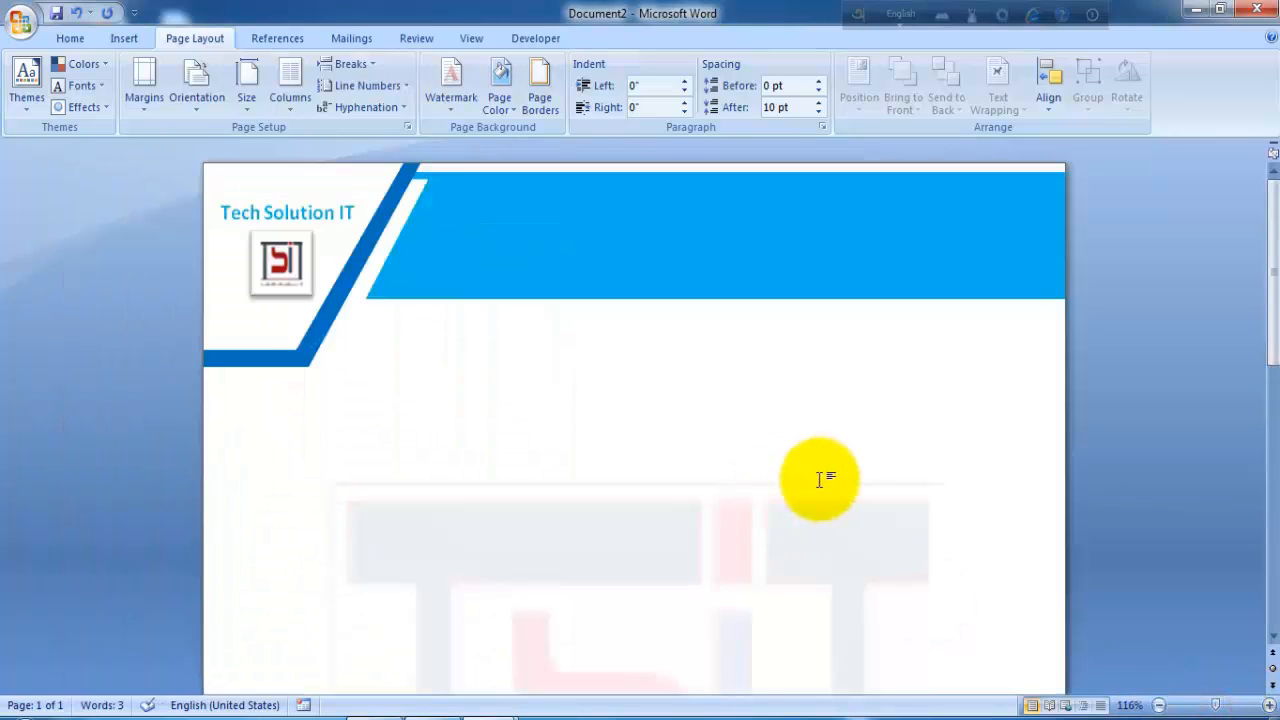
Step: Draw a text box about 0.4" high and 7.26" wide below the header and enter dotted "Ref" and "Date:" fields at its two ends
click(124, 40)
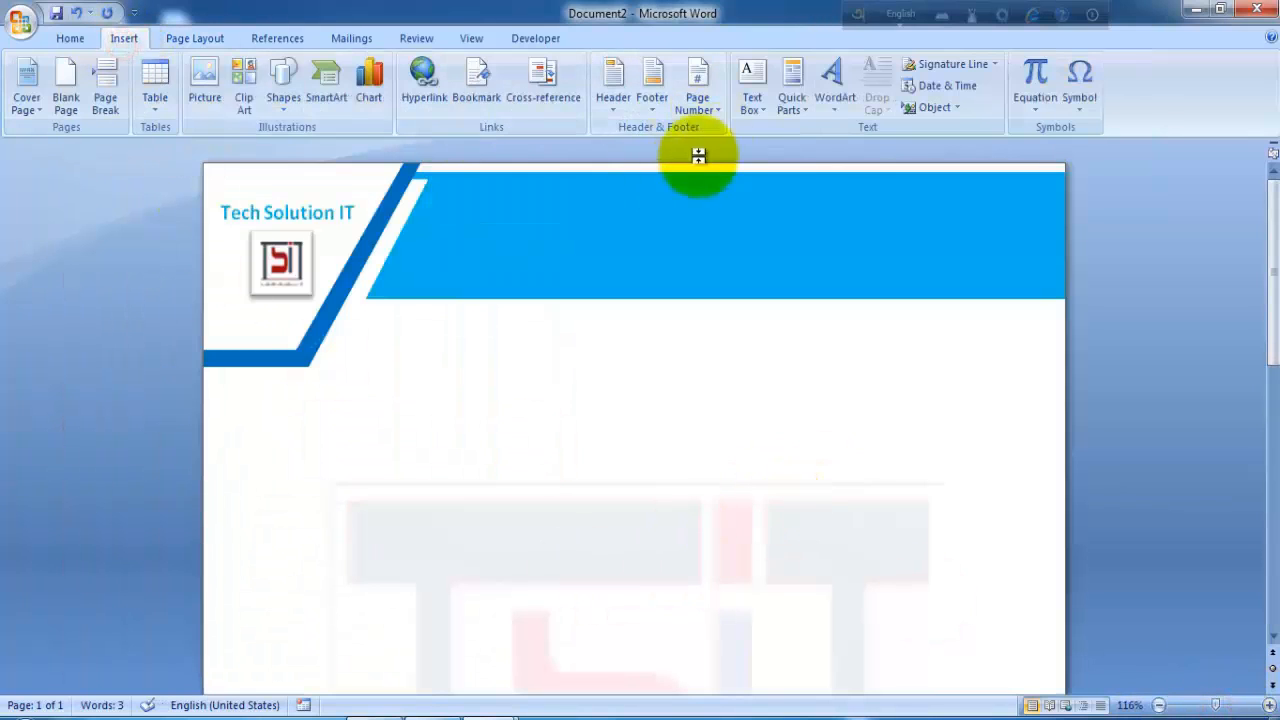
click(760, 109)
click(770, 492)
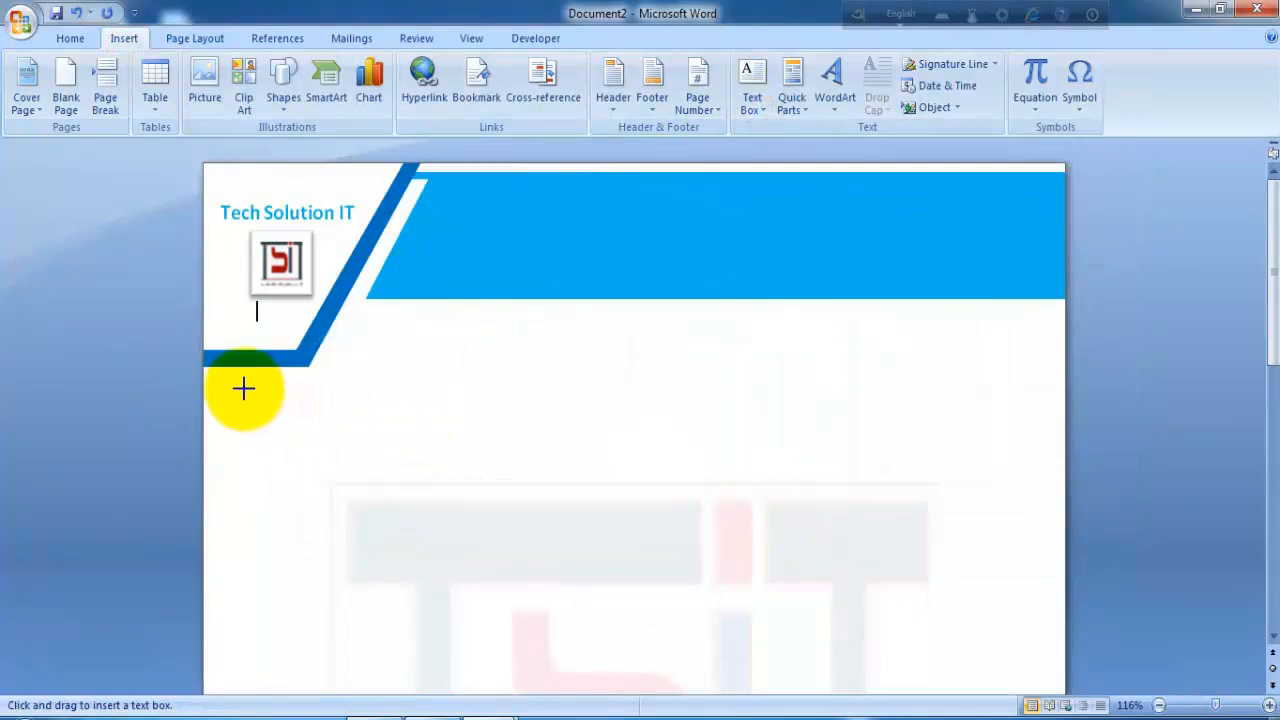
mouse_move(254, 382)
mouse_down()
mouse_move(506, 426)
mouse_move(1011, 425)
mouse_up()
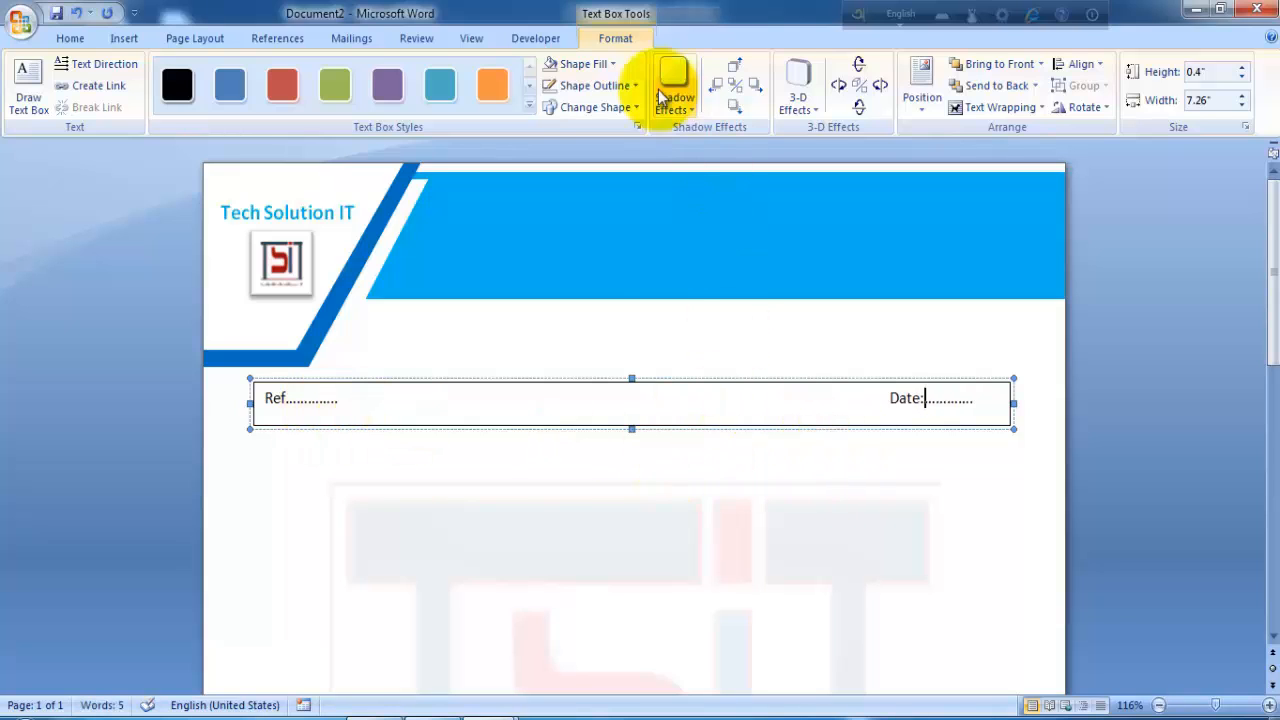
Step: Remove the fill and outline from the Ref/Date text box and insert a space after "Date:"
click(583, 63)
click(587, 234)
click(590, 86)
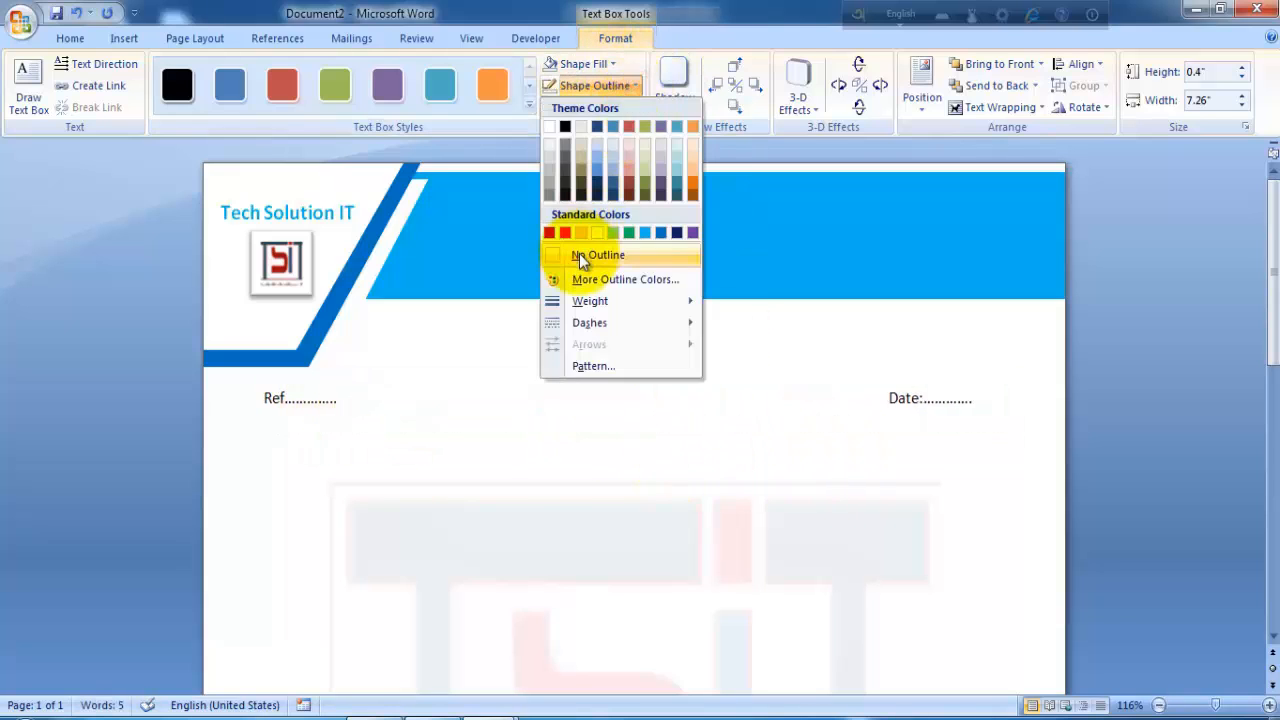
click(592, 254)
click(677, 471)
click(922, 400)
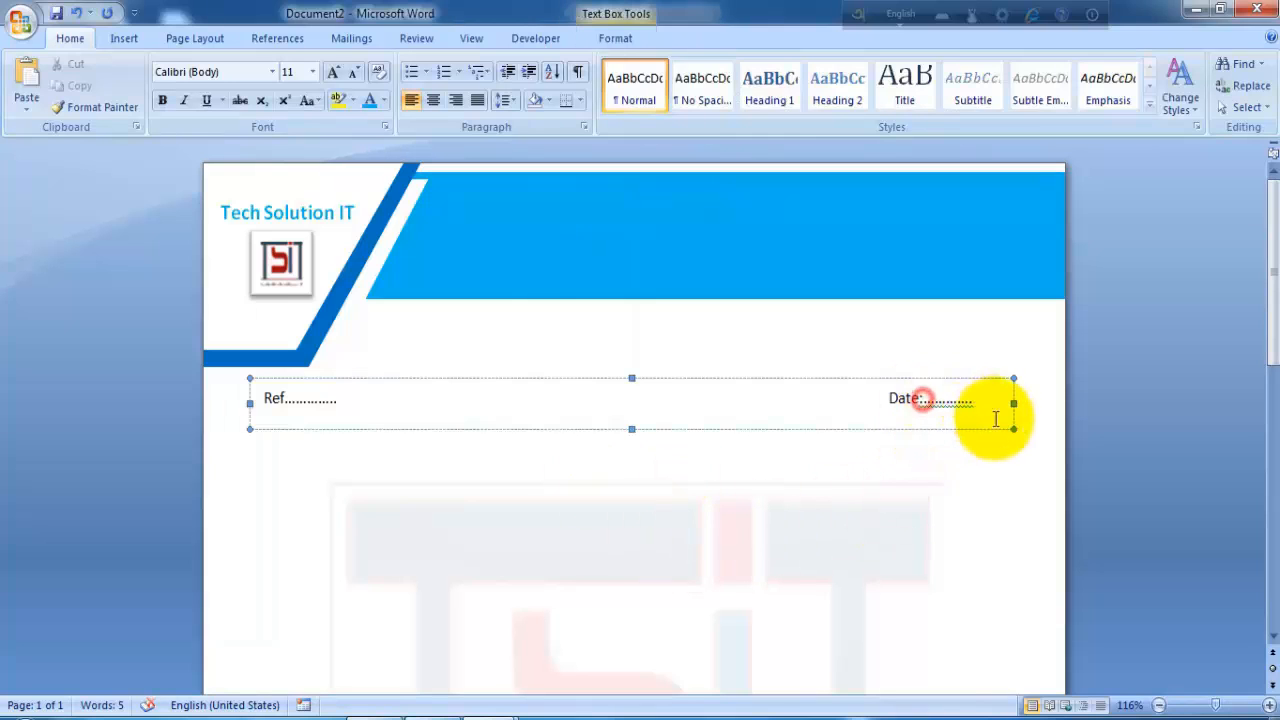
click(515, 430)
Step: Draw a long, nearly flat horizontal shape across the blank area above the footer bar
scroll(548, 425, down, 10)
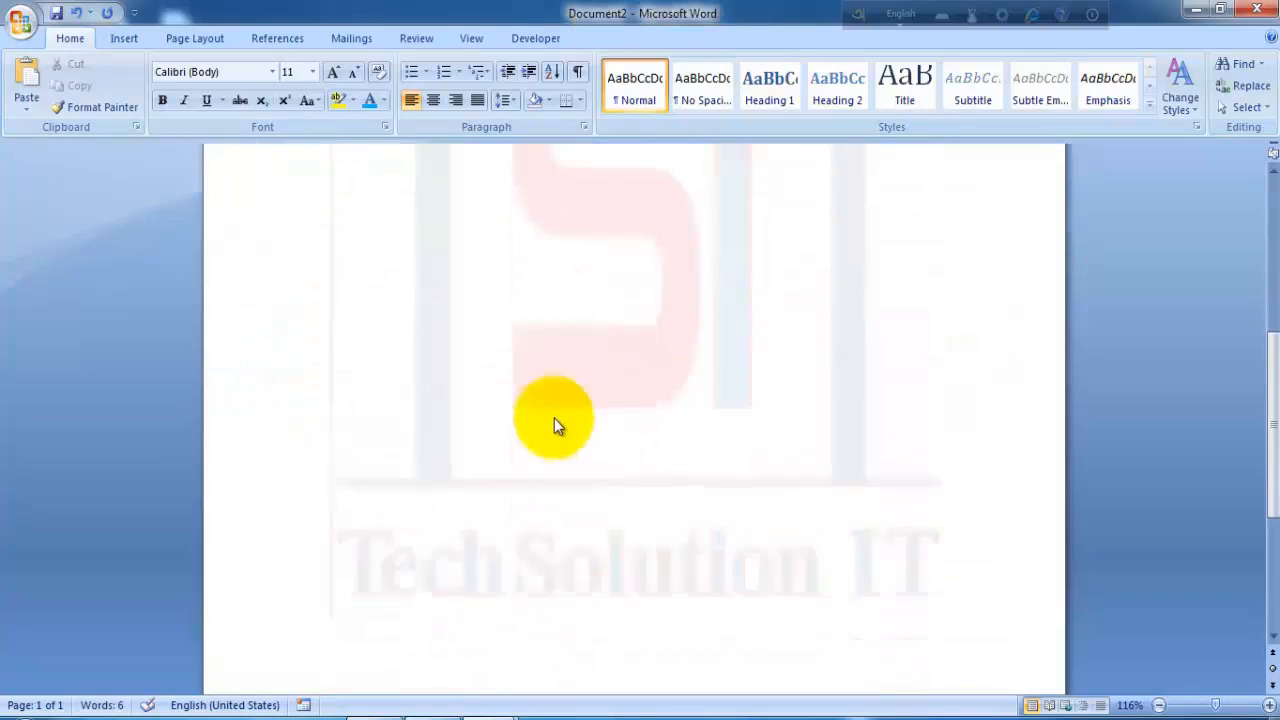
click(123, 37)
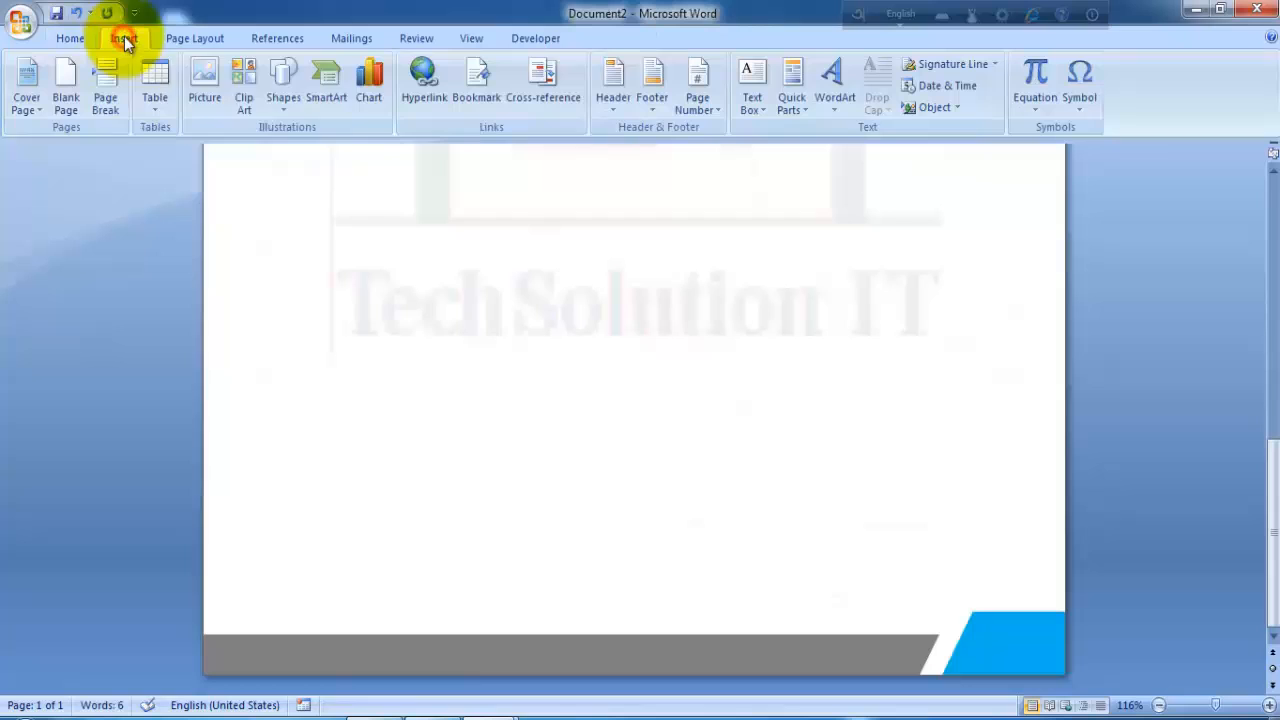
click(283, 85)
click(288, 149)
drag(295, 464, 909, 471)
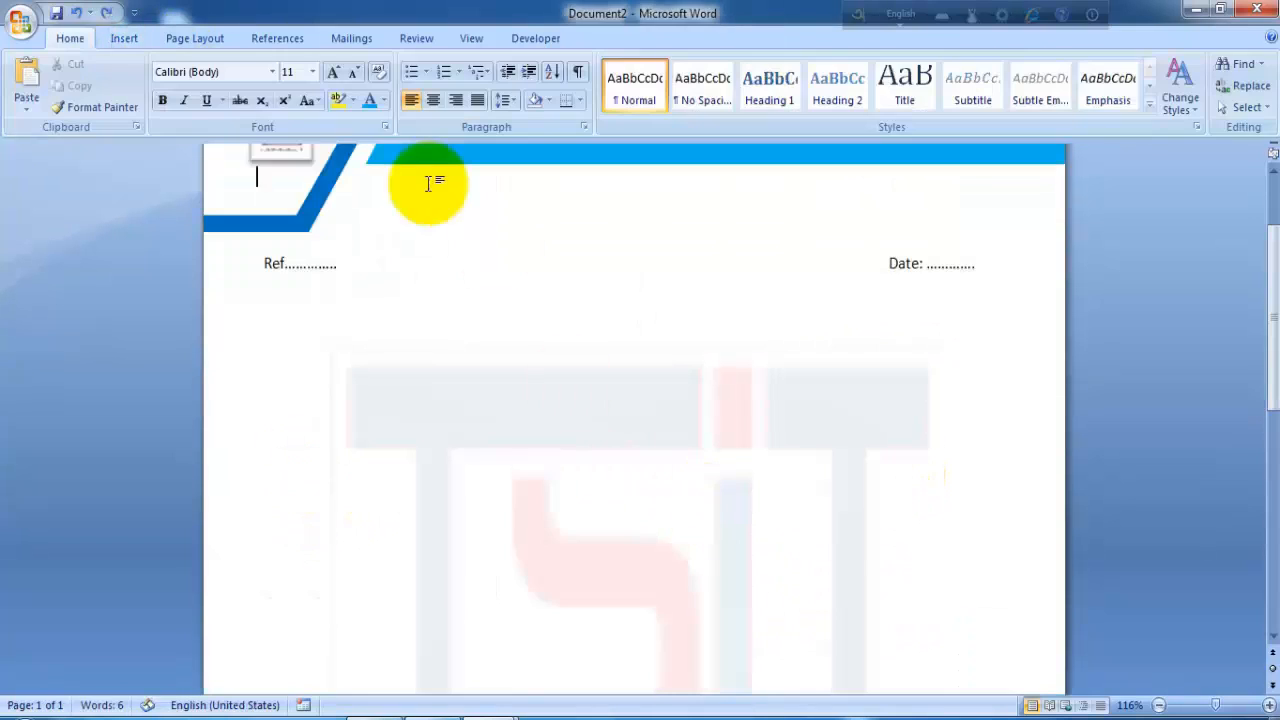
Step: Draw a straight horizontal line about 6.29" long across the blank area above the footer bar
click(123, 38)
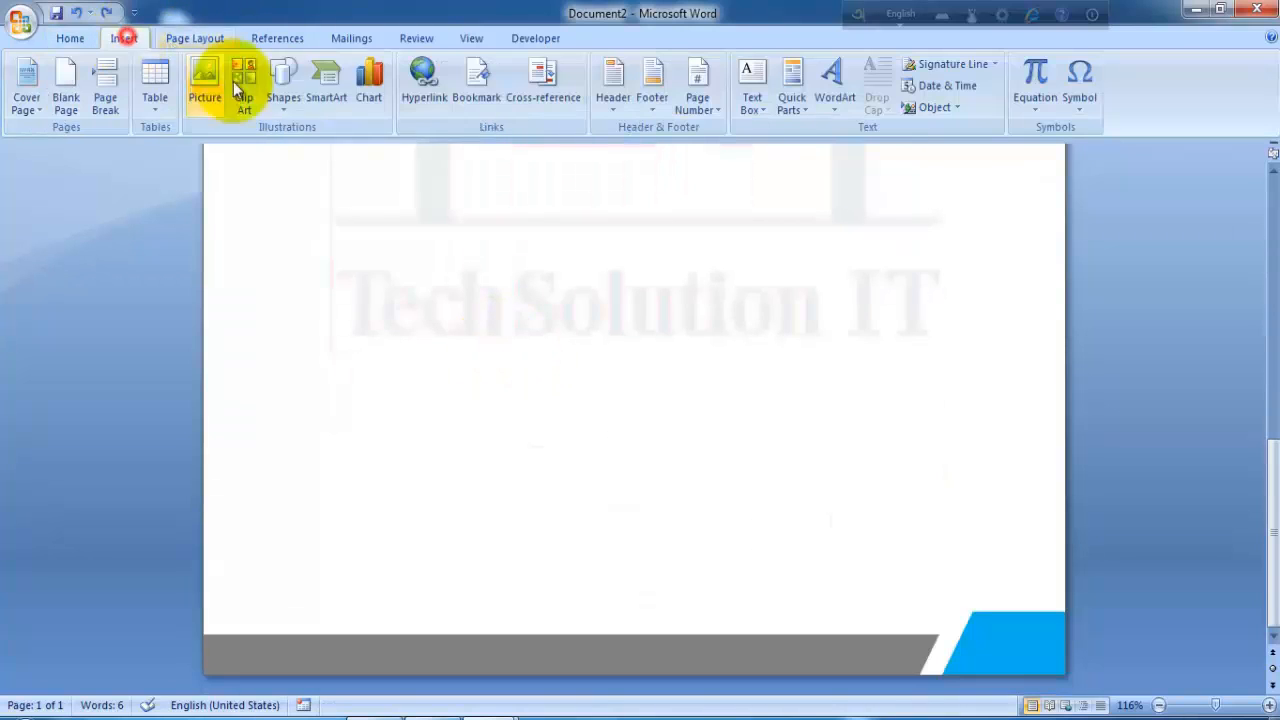
click(283, 85)
click(323, 158)
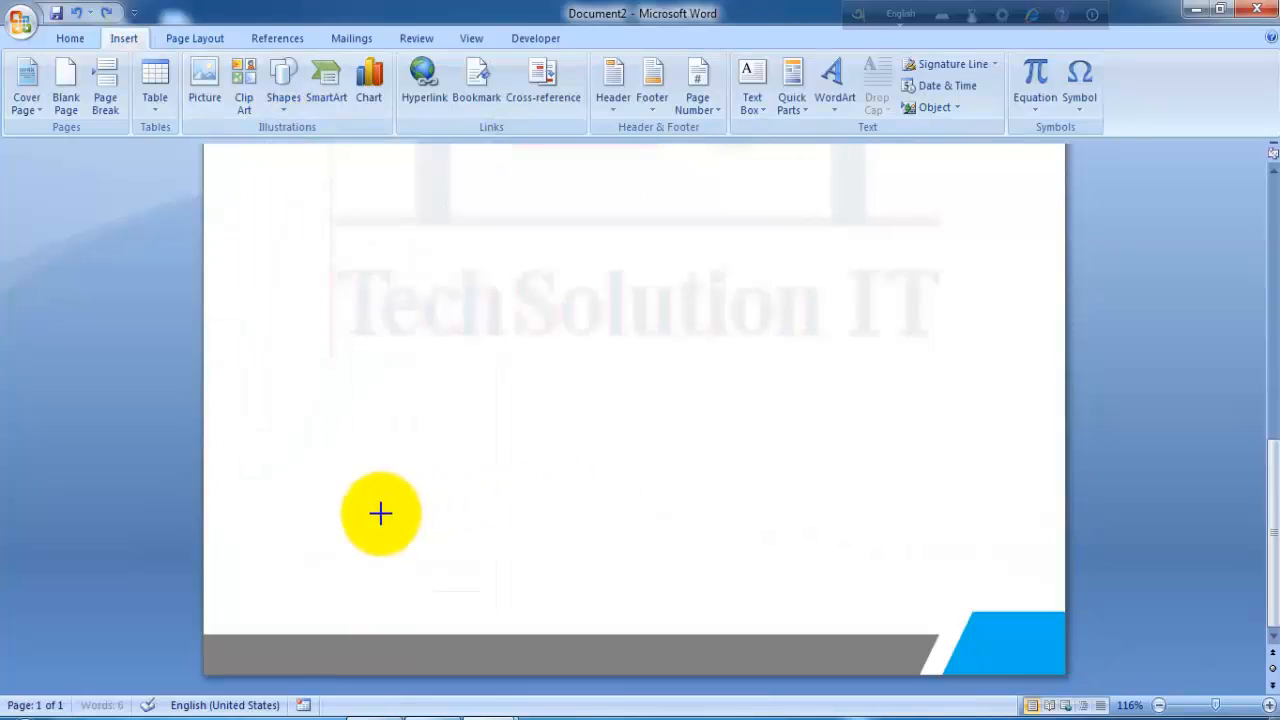
drag(380, 513, 317, 508)
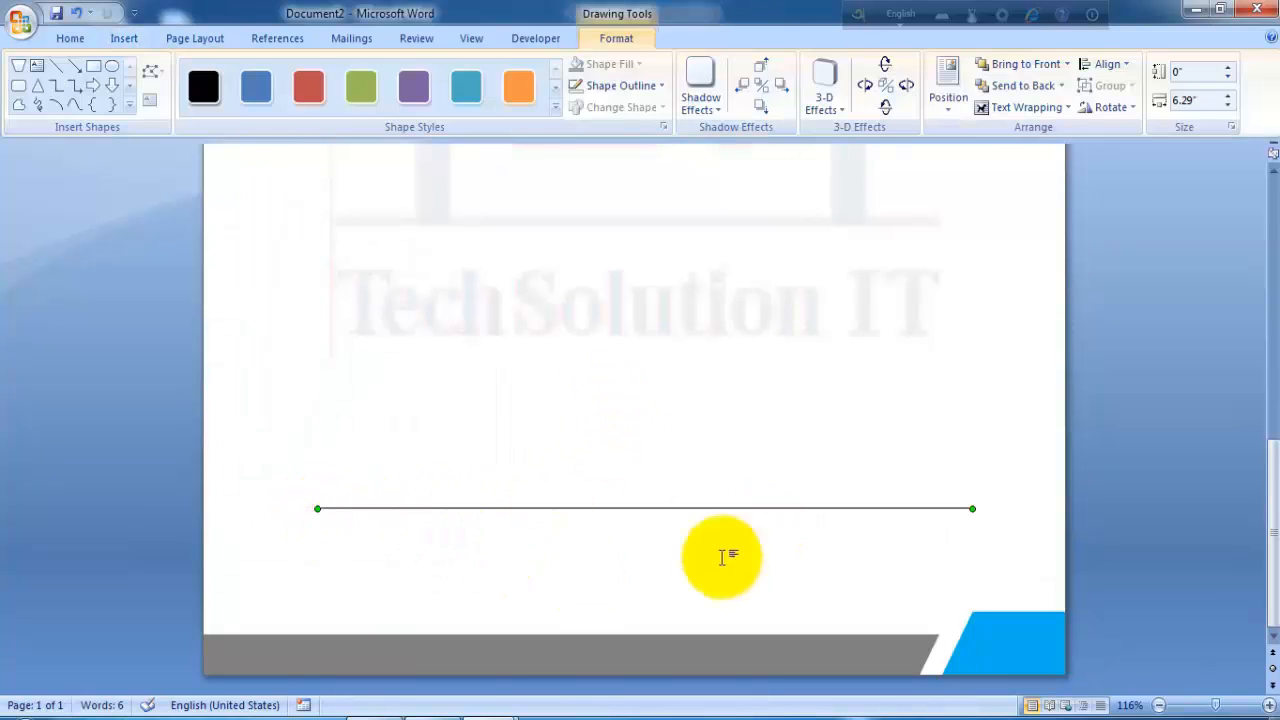
Step: Set the line's outline weight to 2¼ pt and its colour to standard light blue
click(664, 87)
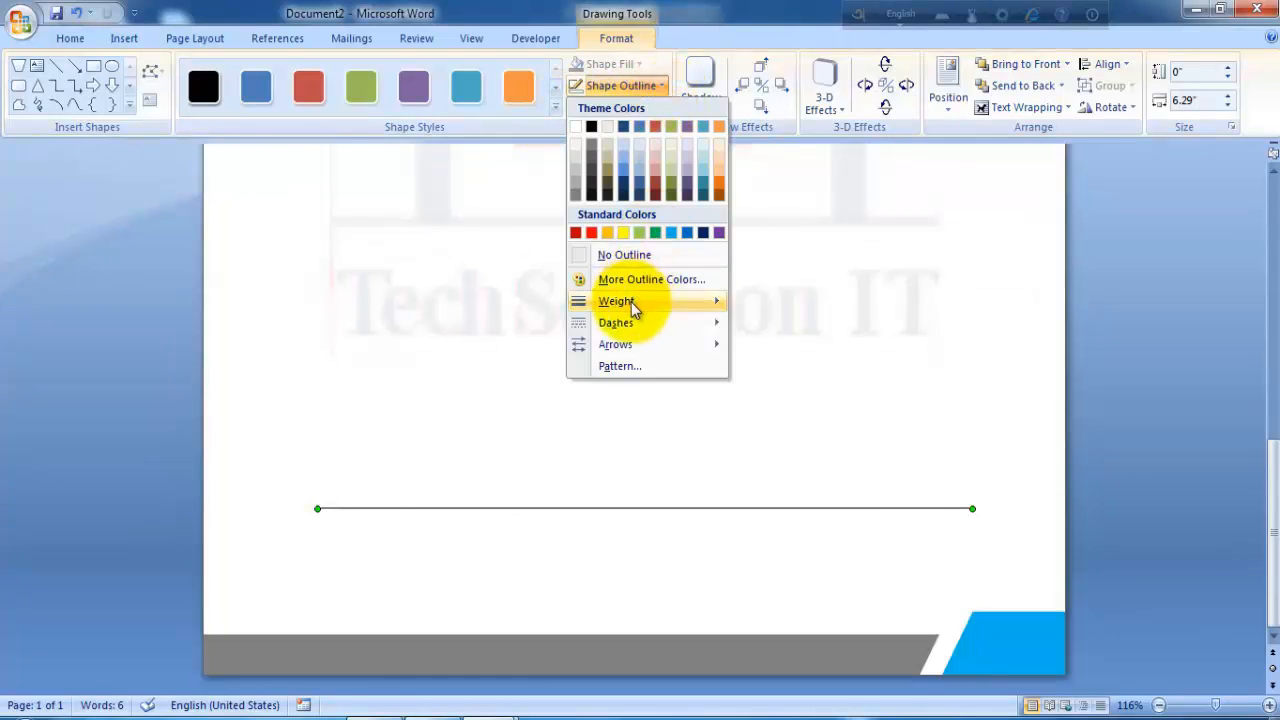
mouse_move(631, 302)
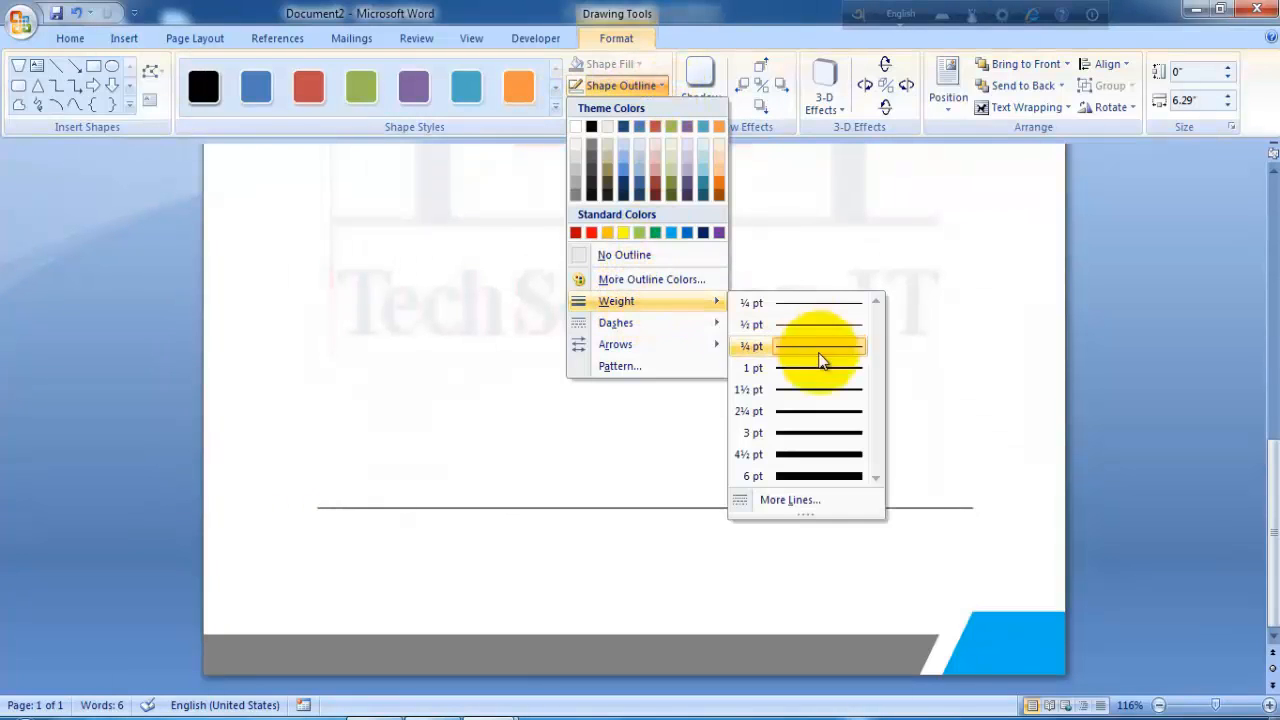
click(820, 411)
click(657, 86)
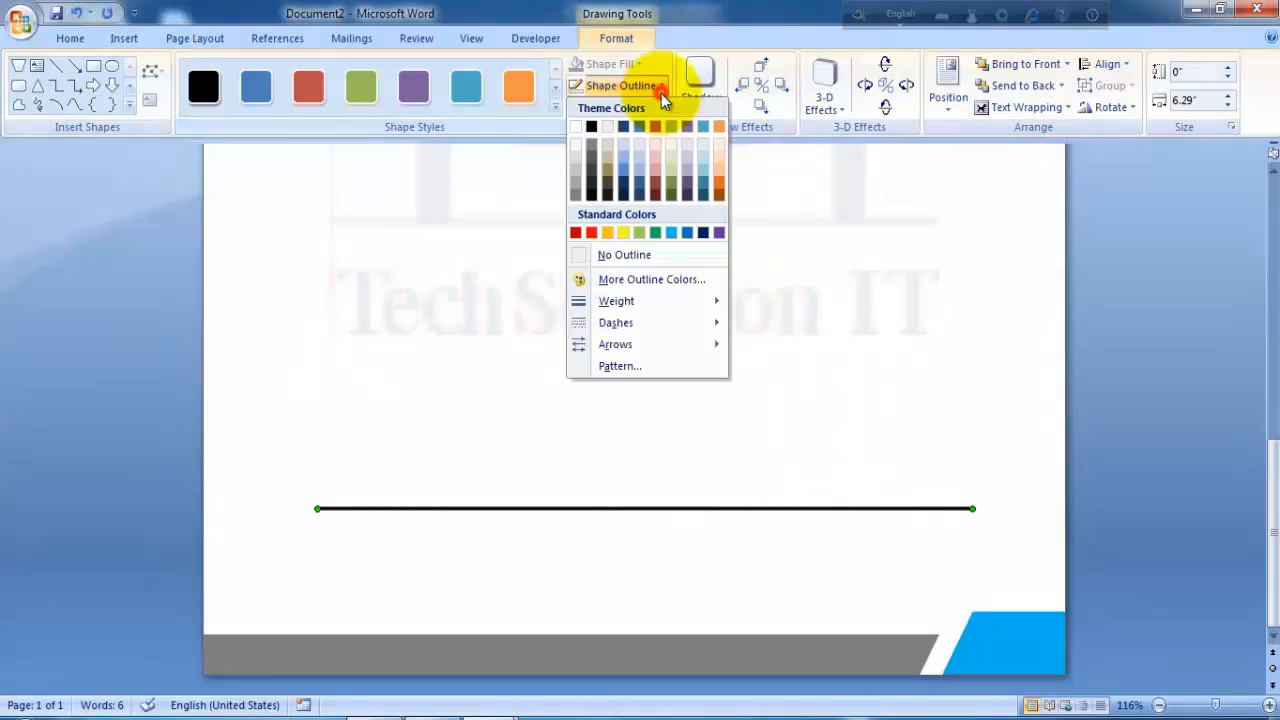
click(671, 233)
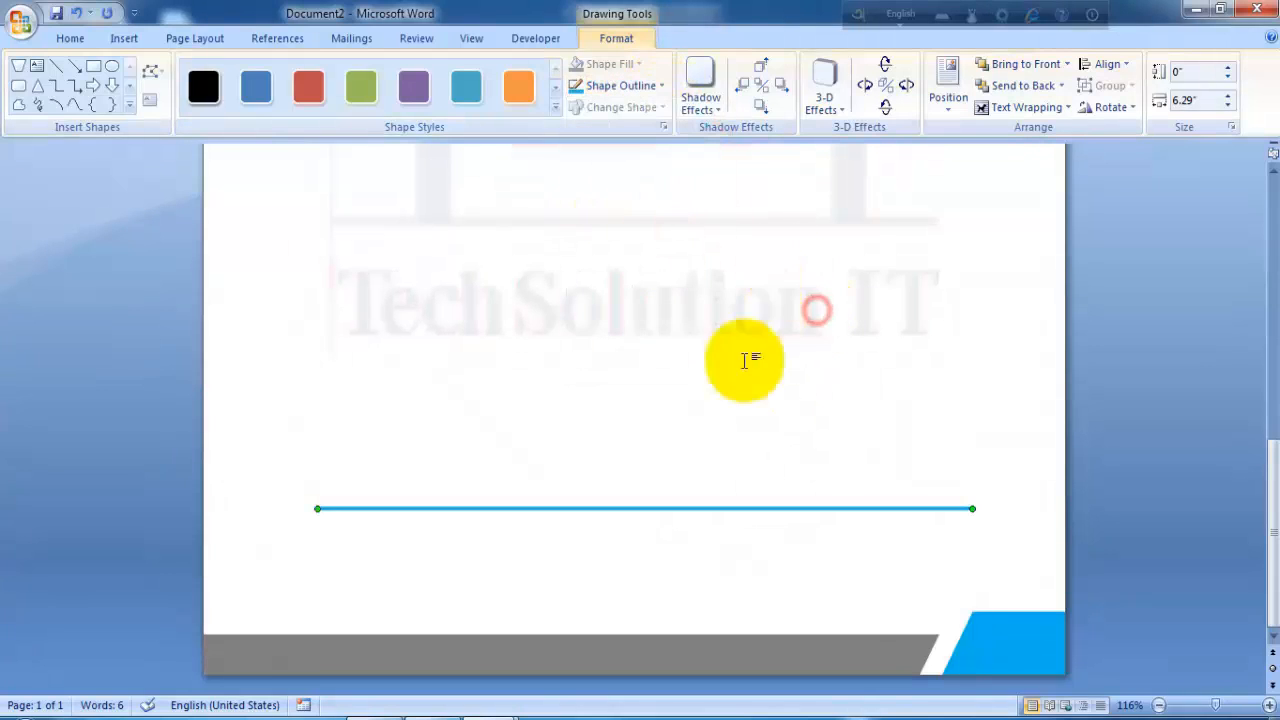
Step: Draw a text box just below the blue line, about 0.27" high and 6.78" wide
click(126, 39)
click(752, 88)
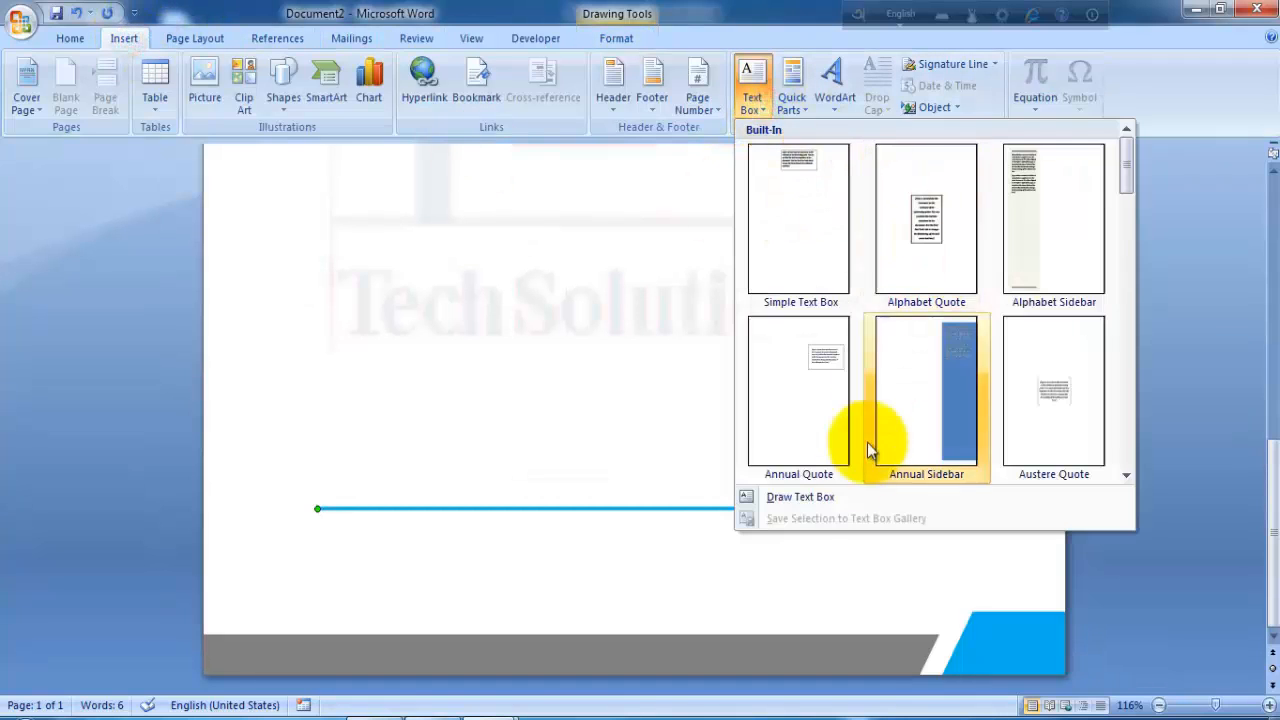
click(808, 495)
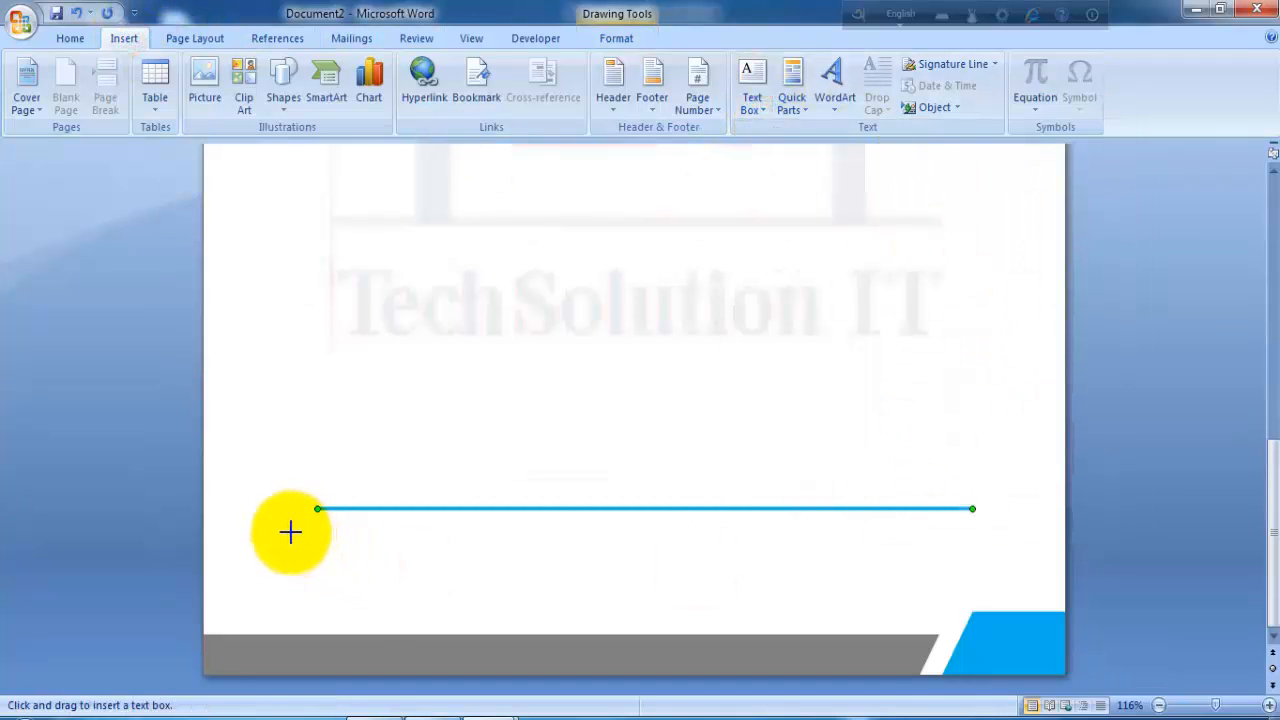
drag(291, 533, 997, 557)
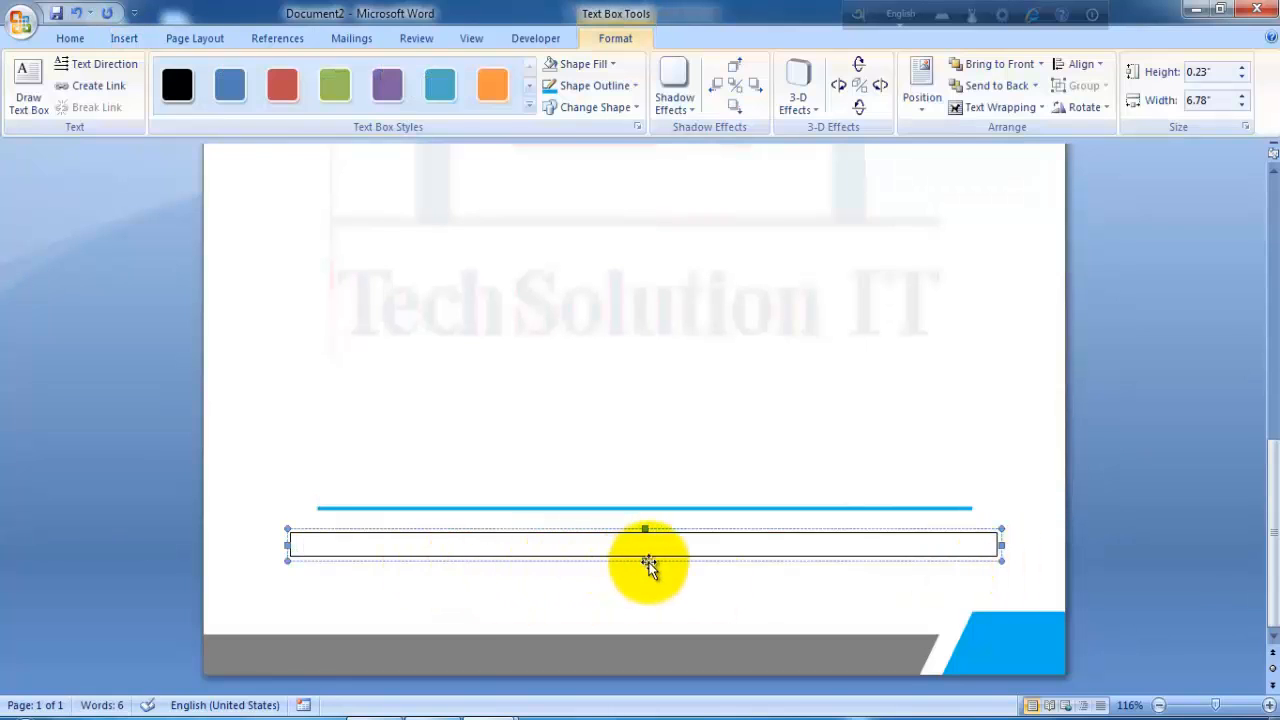
drag(645, 557, 645, 562)
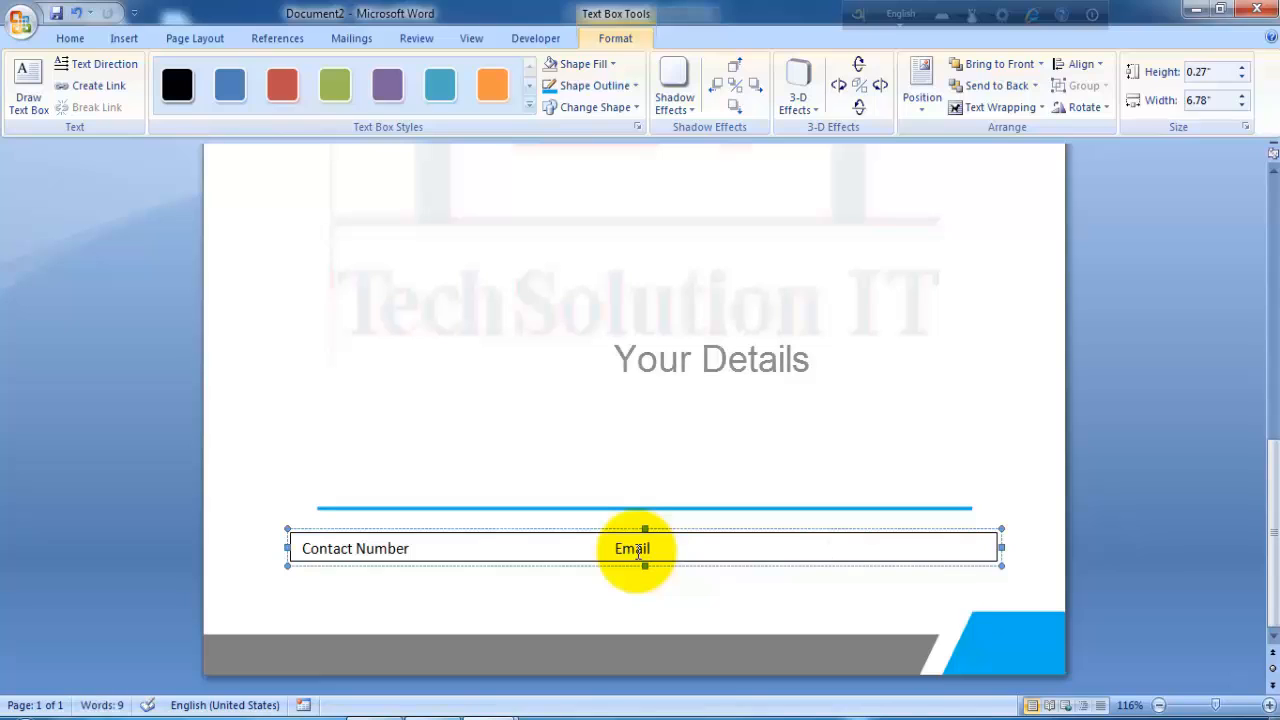
Step: Enter "Contact Number", "Email" and "Address" spaced across the text box and colour the text light blue
text(Address)
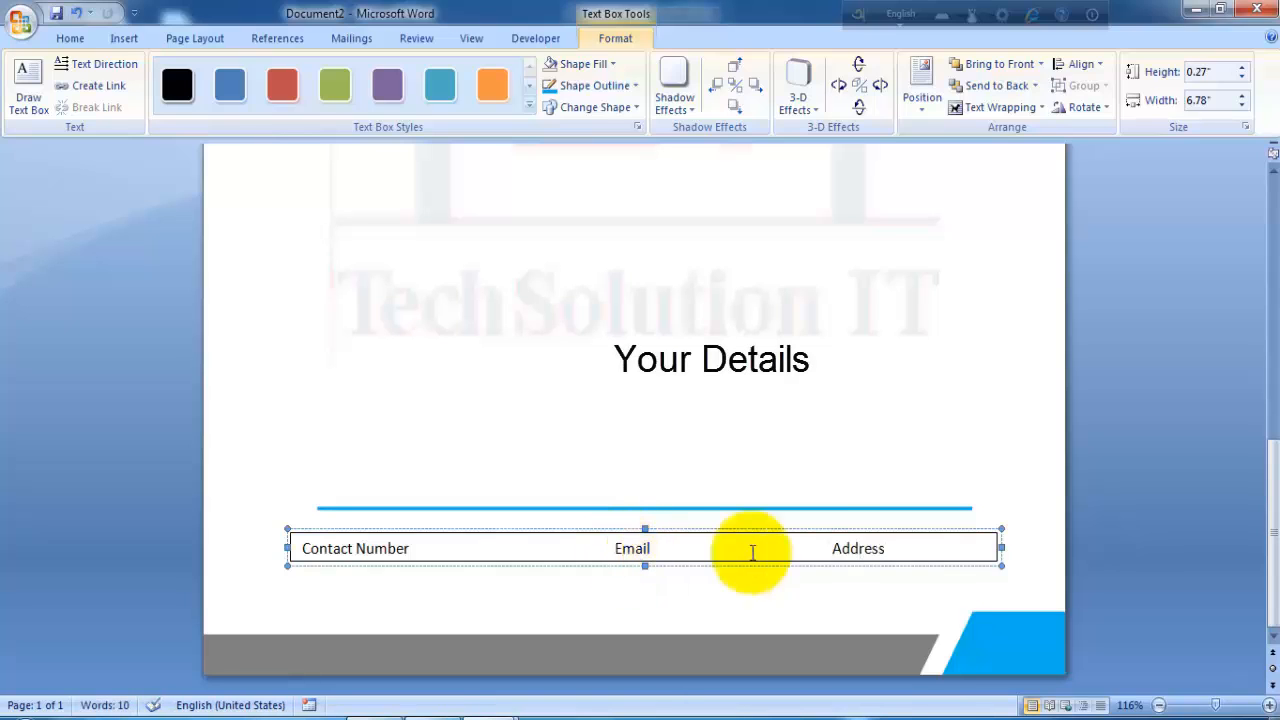
click(822, 548)
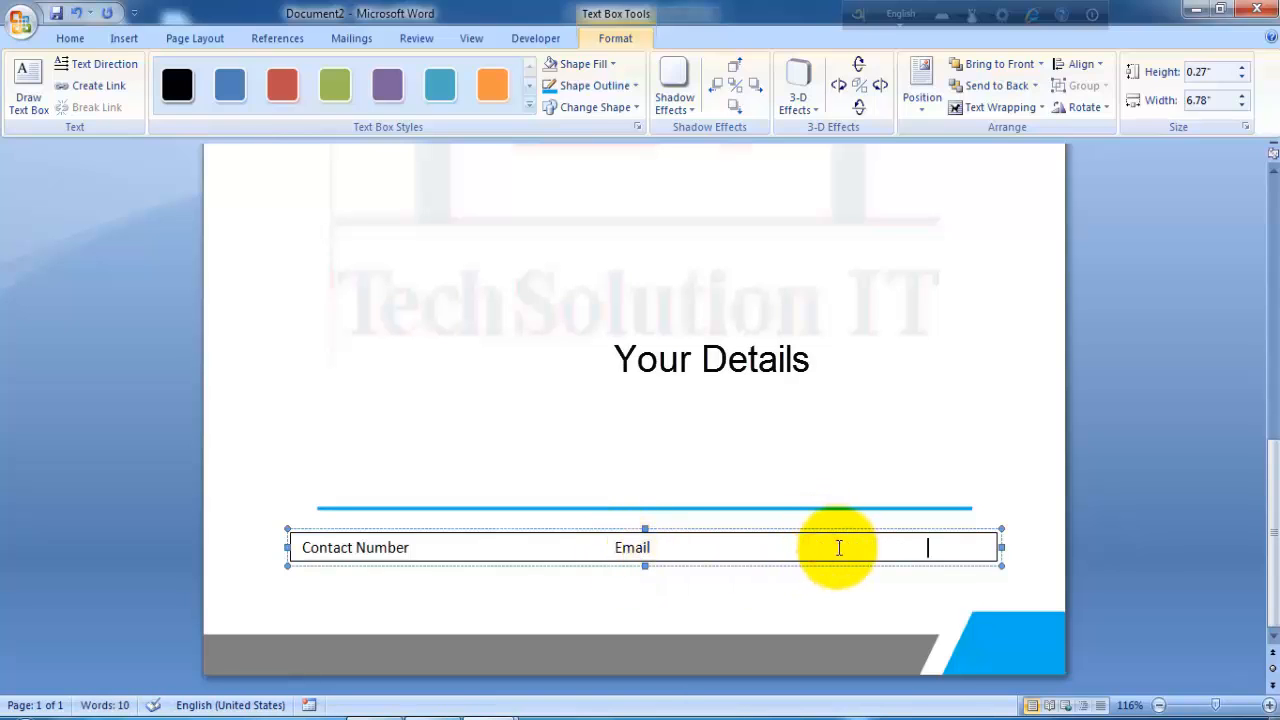
drag(966, 548, 306, 586)
click(70, 38)
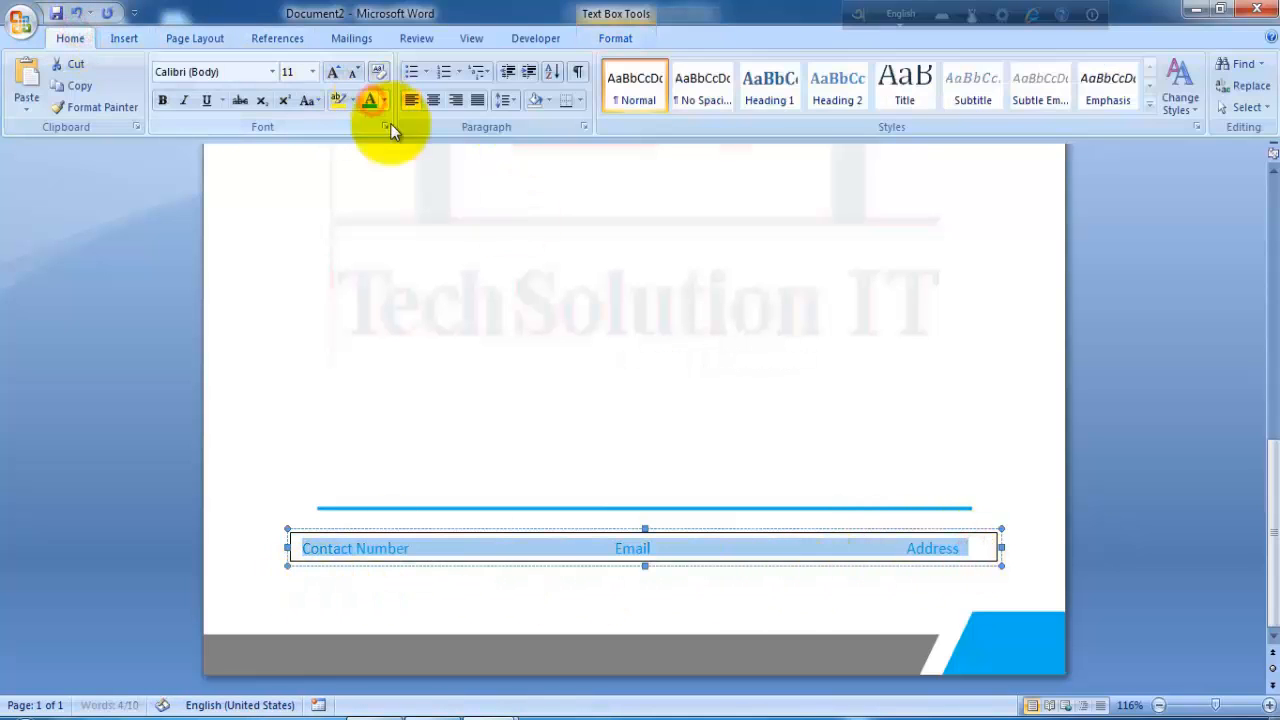
Step: Remove the fill and outline from the contact-details text box and deselect it
click(166, 40)
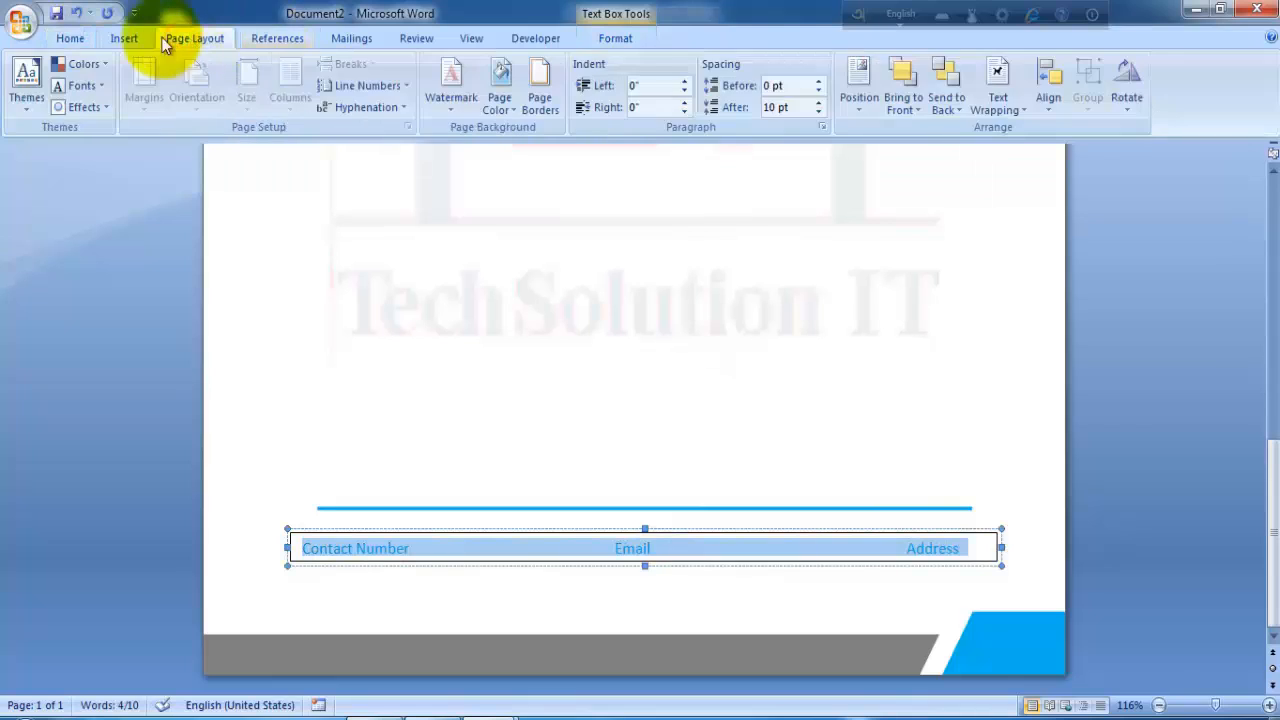
click(124, 38)
click(627, 40)
click(613, 62)
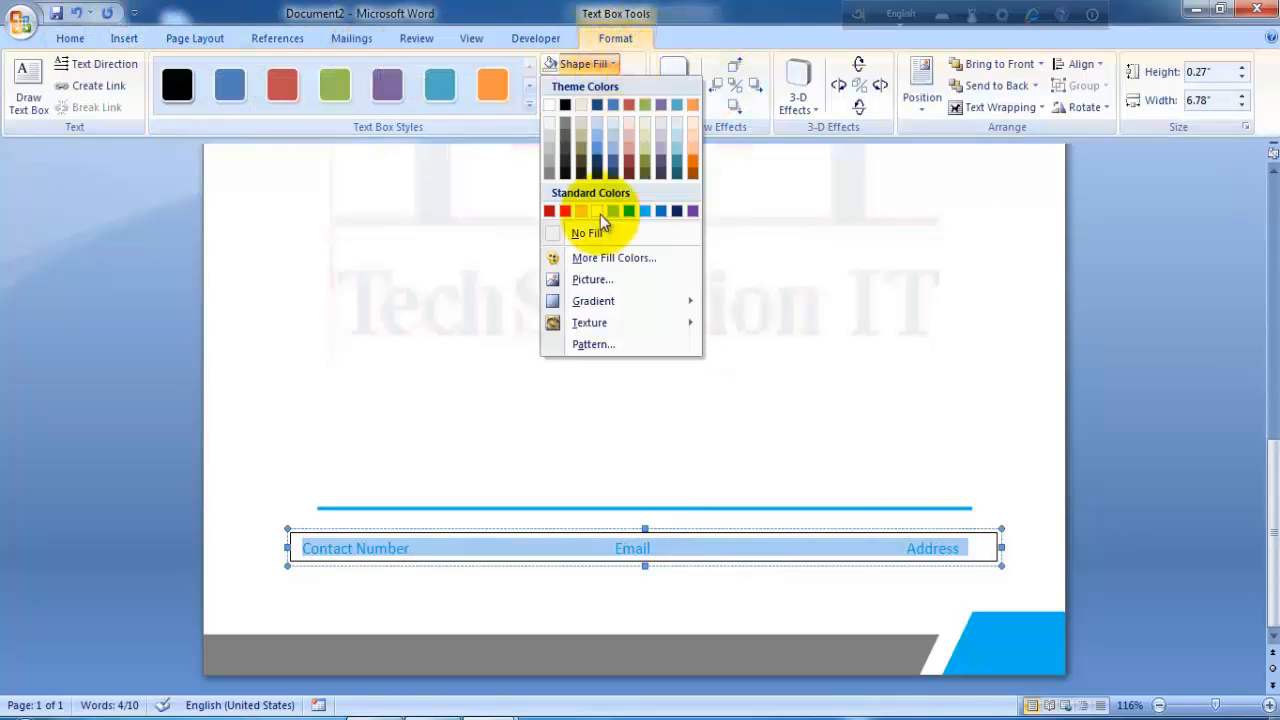
click(598, 234)
click(636, 86)
click(573, 252)
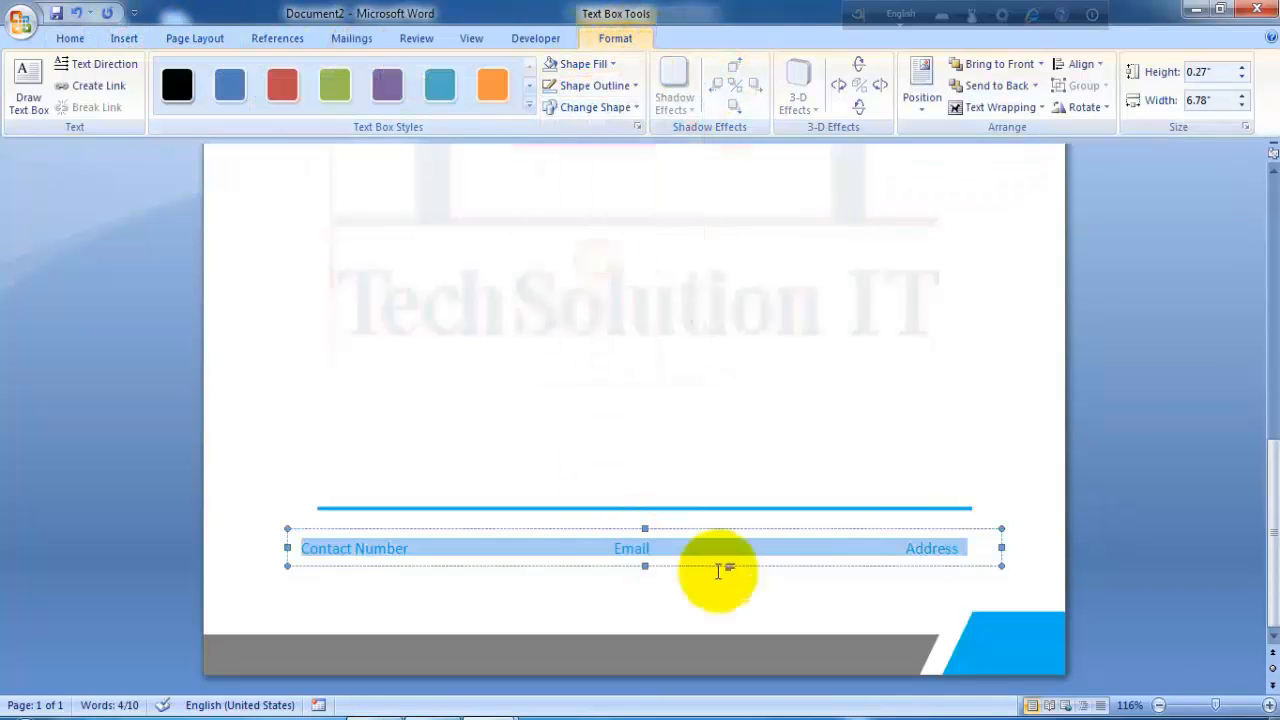
click(987, 554)
scroll(757, 434, up, 5)
scroll(646, 560, down, 5)
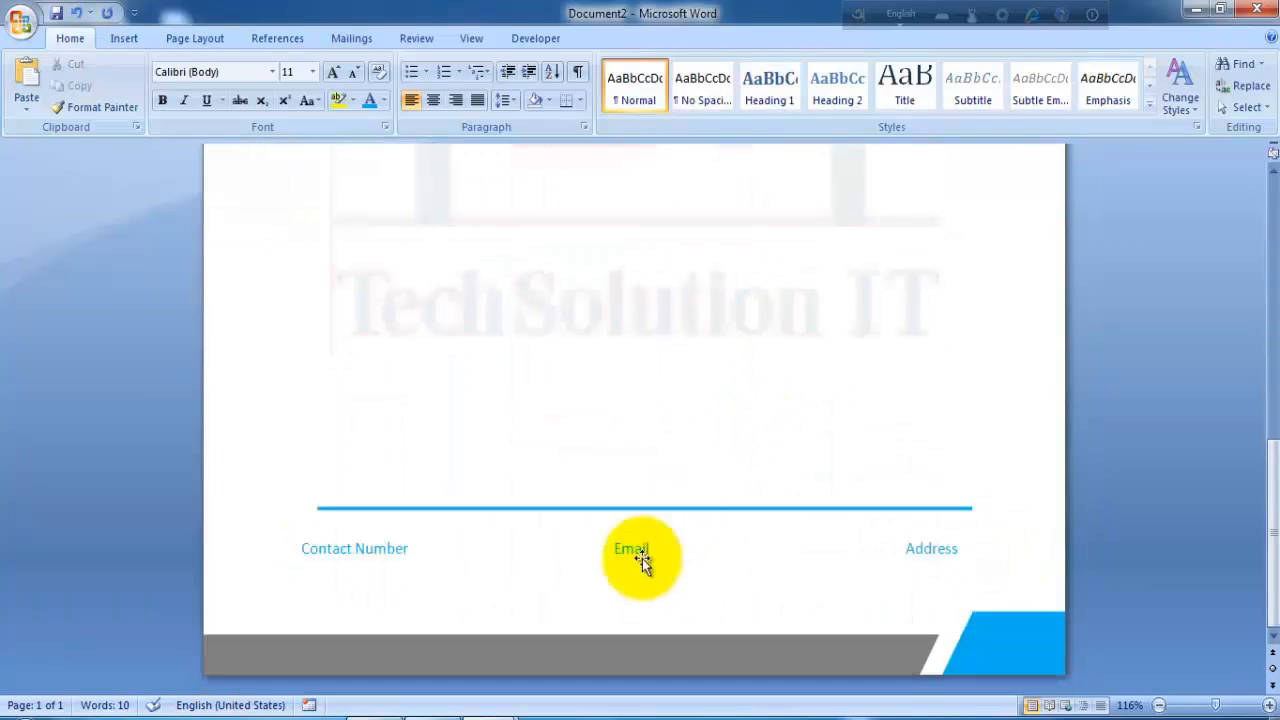
Step: Draw a second text box about 0.26" high and 6.78" wide and move it up directly beneath the contact labels
click(386, 549)
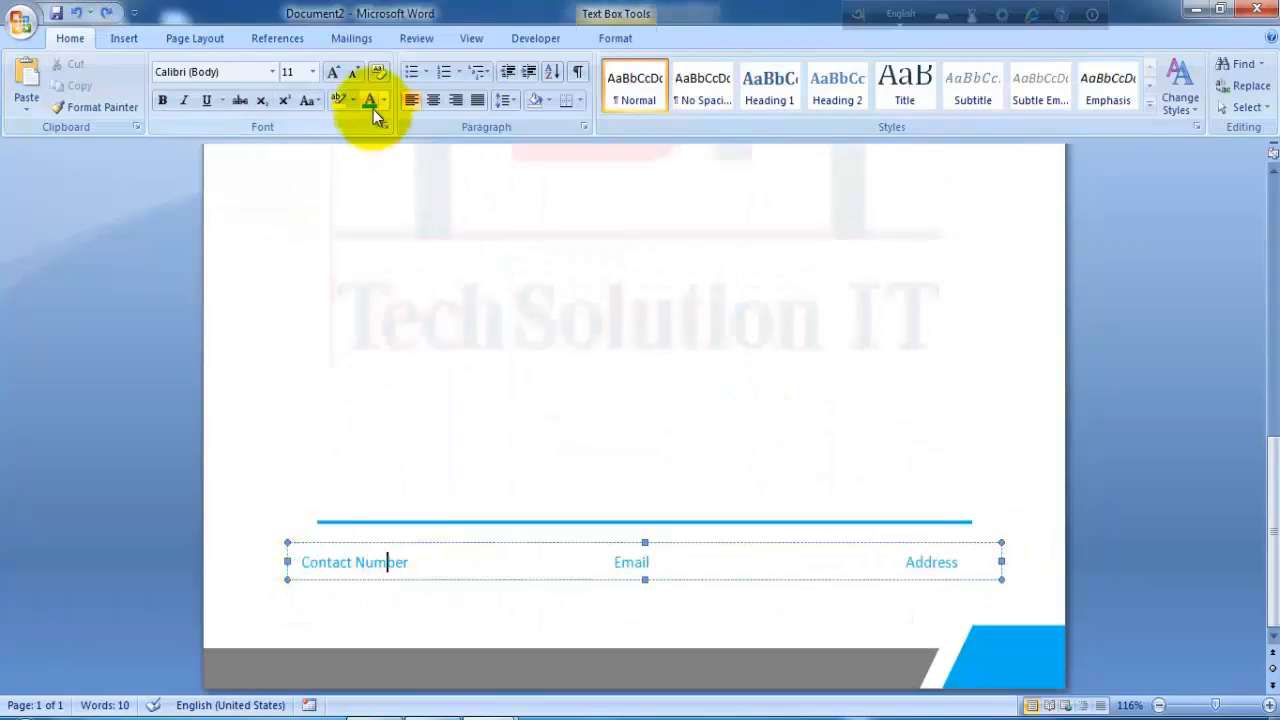
click(124, 38)
click(758, 105)
click(800, 132)
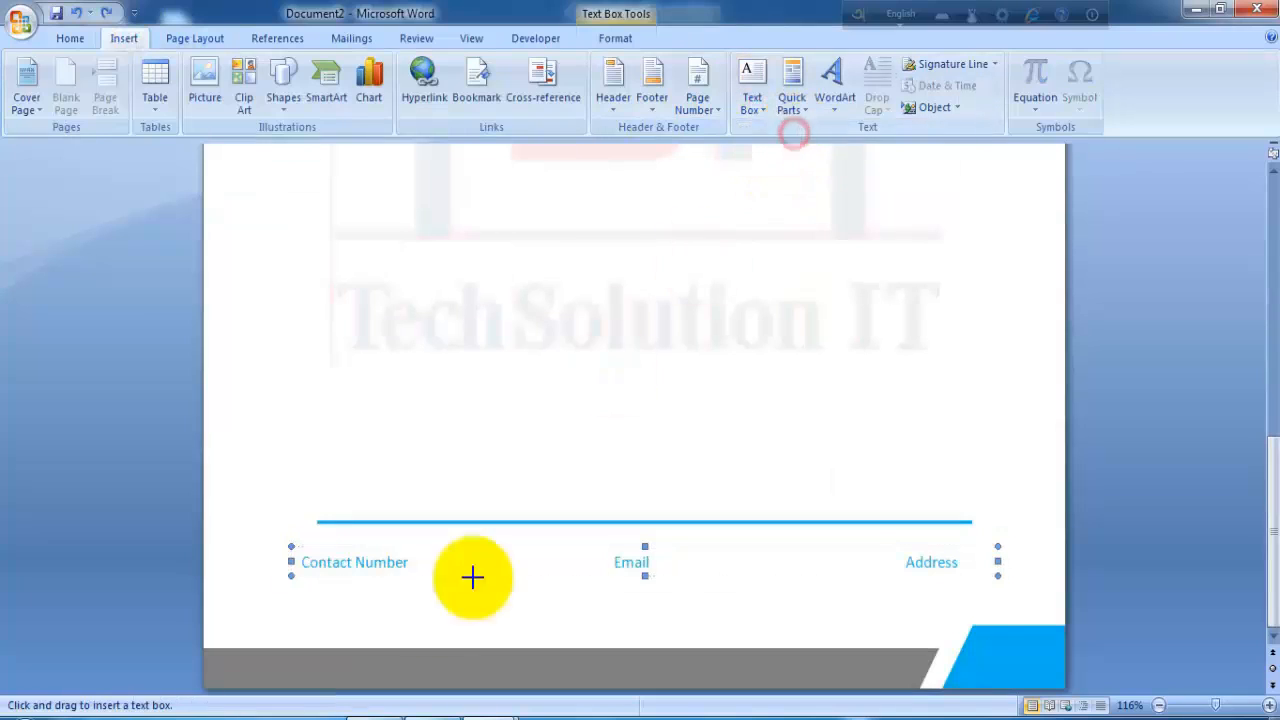
drag(289, 597, 1001, 627)
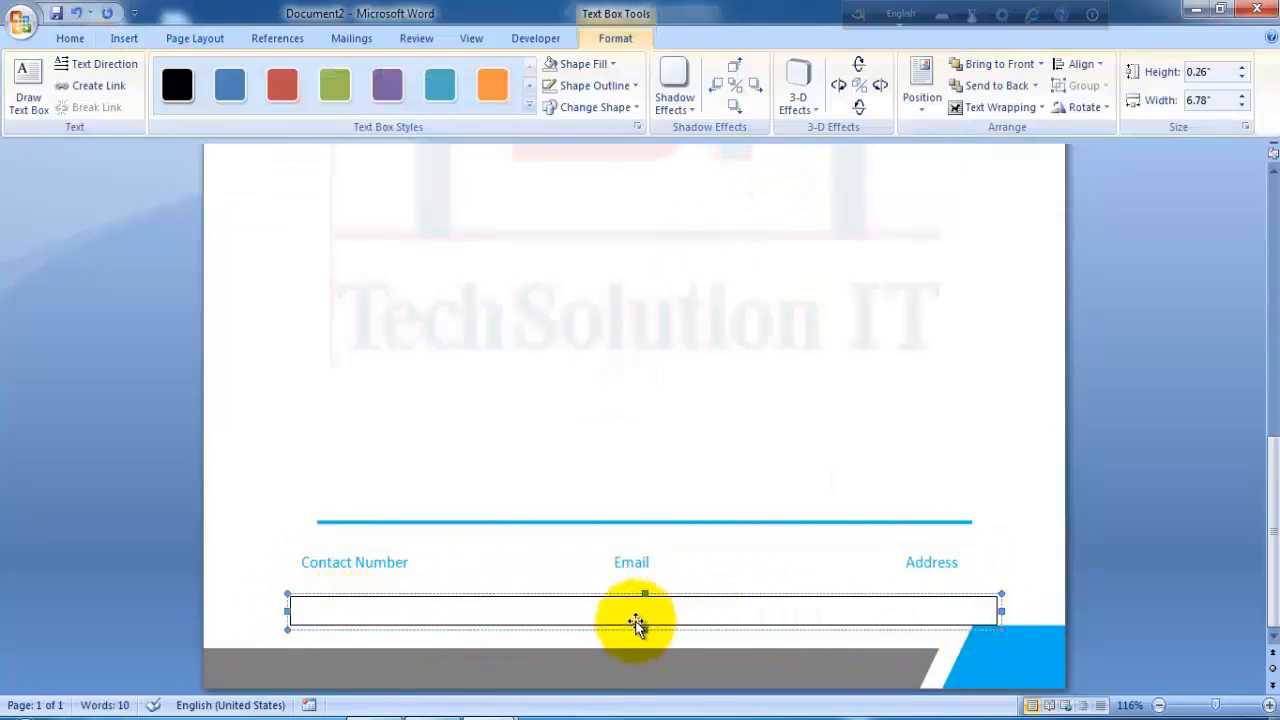
click(672, 592)
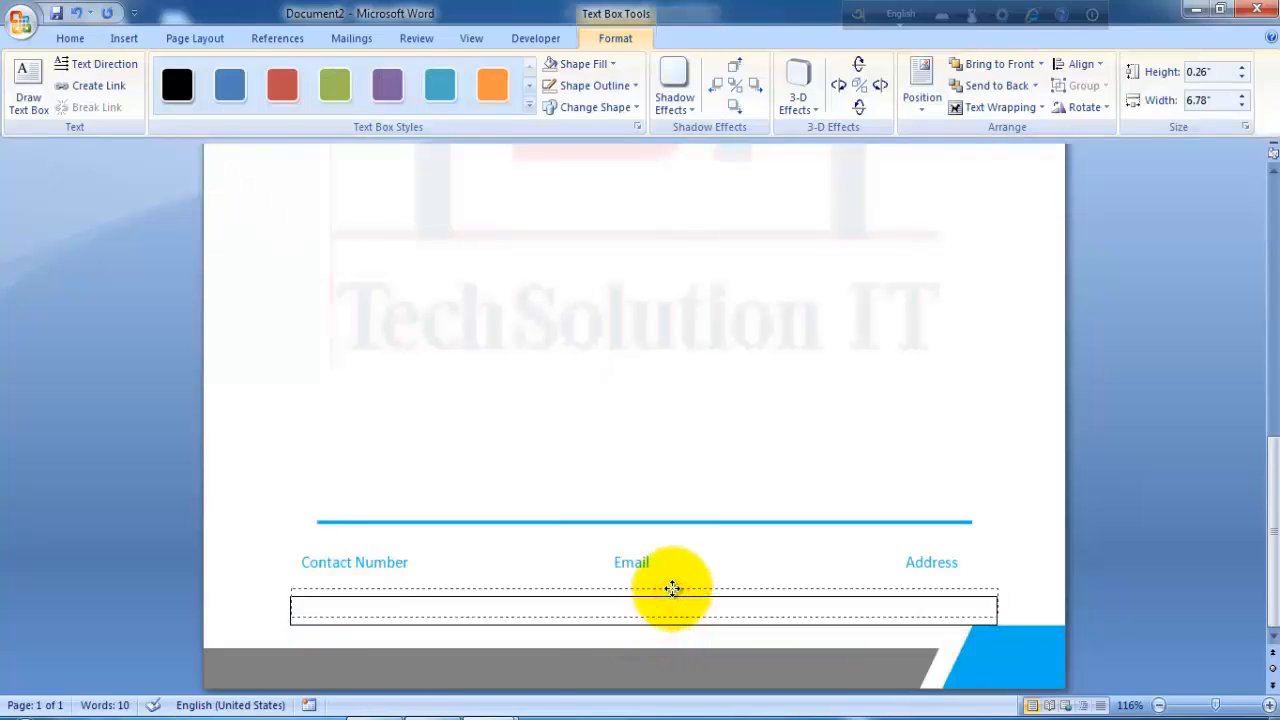
drag(672, 582, 673, 583)
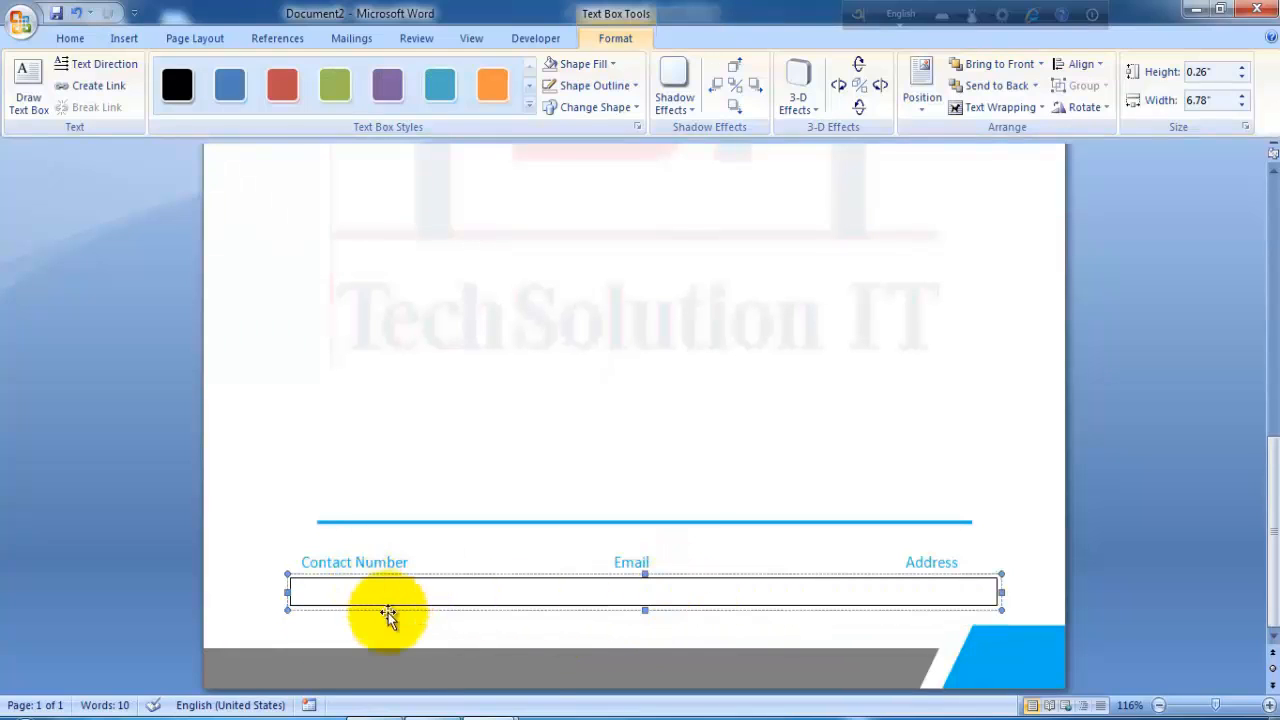